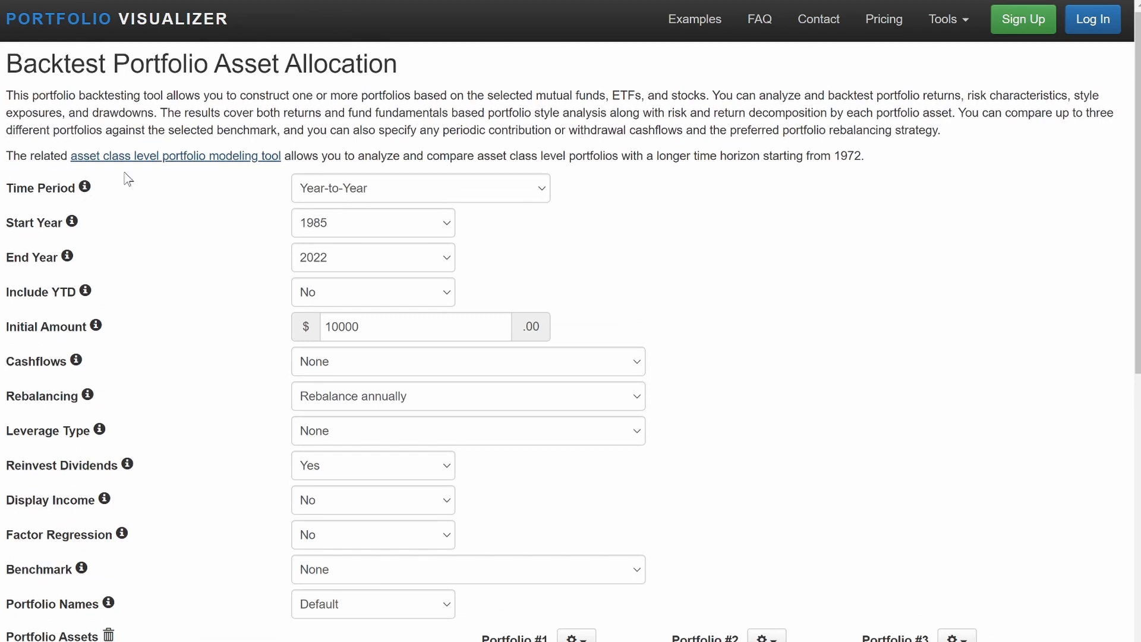
Set the backtest's start year to 2002 and include year-to-date results
{"action": "left_click", "coordinate": [377, 232]}
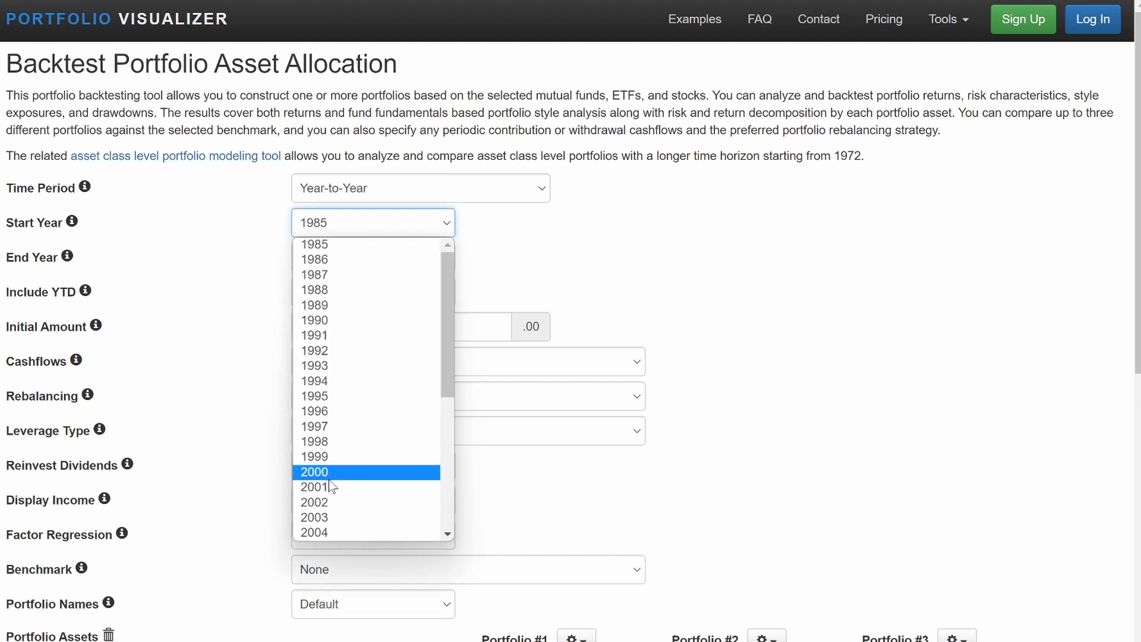
{"action": "scroll", "coordinate": [333, 502], "scroll_direction": "down", "scroll_amount": 1}
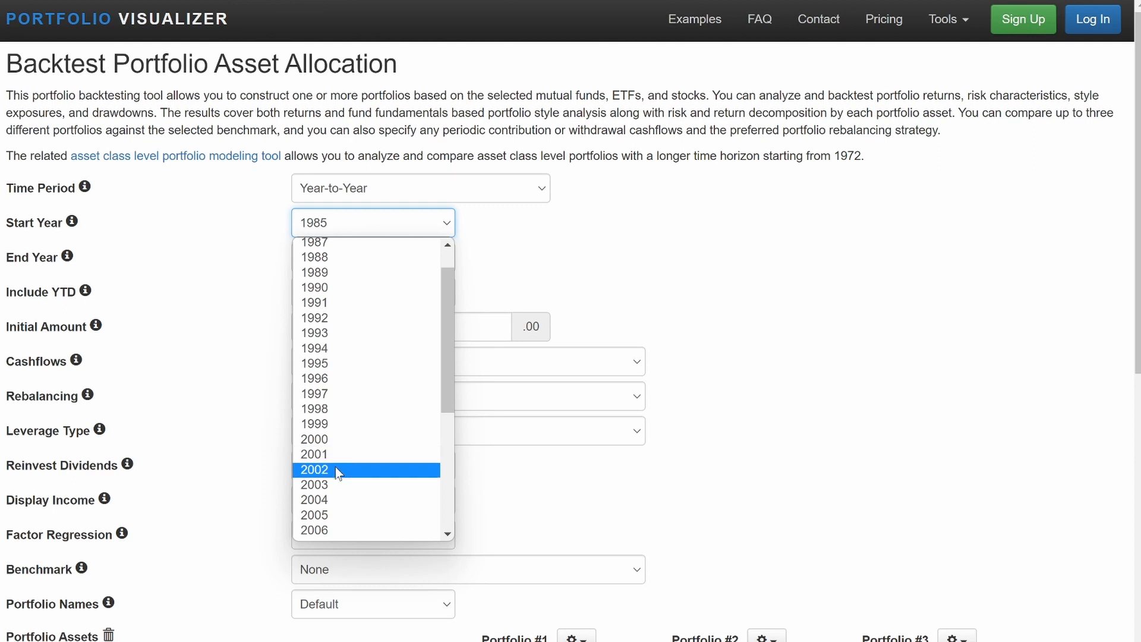
{"action": "left_click", "coordinate": [337, 470]}
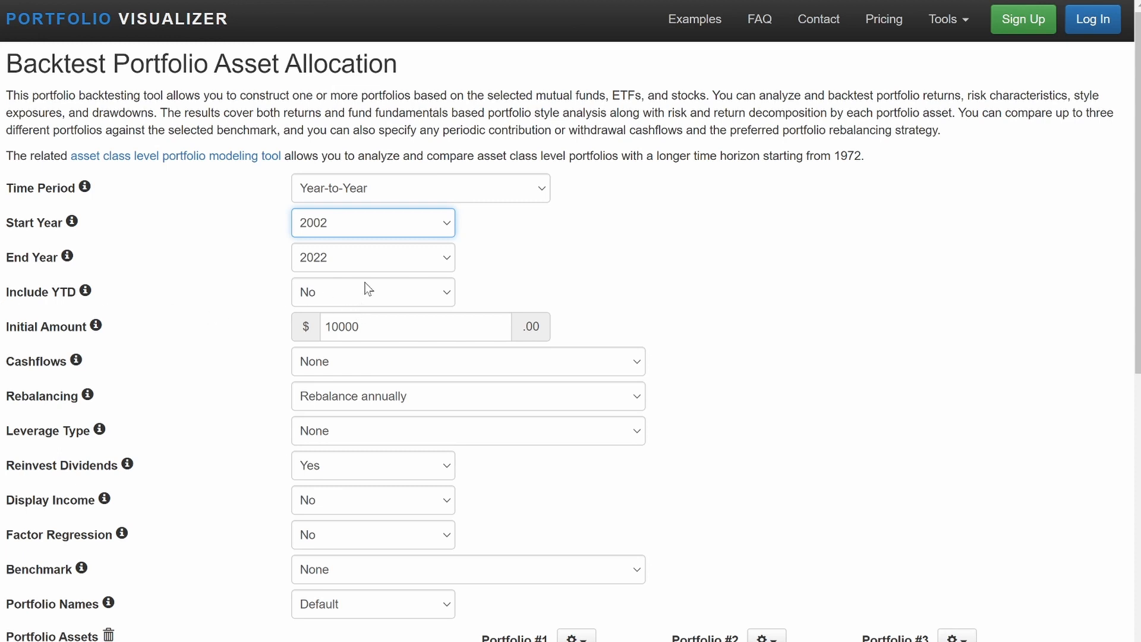
{"action": "left_click", "coordinate": [391, 289]}
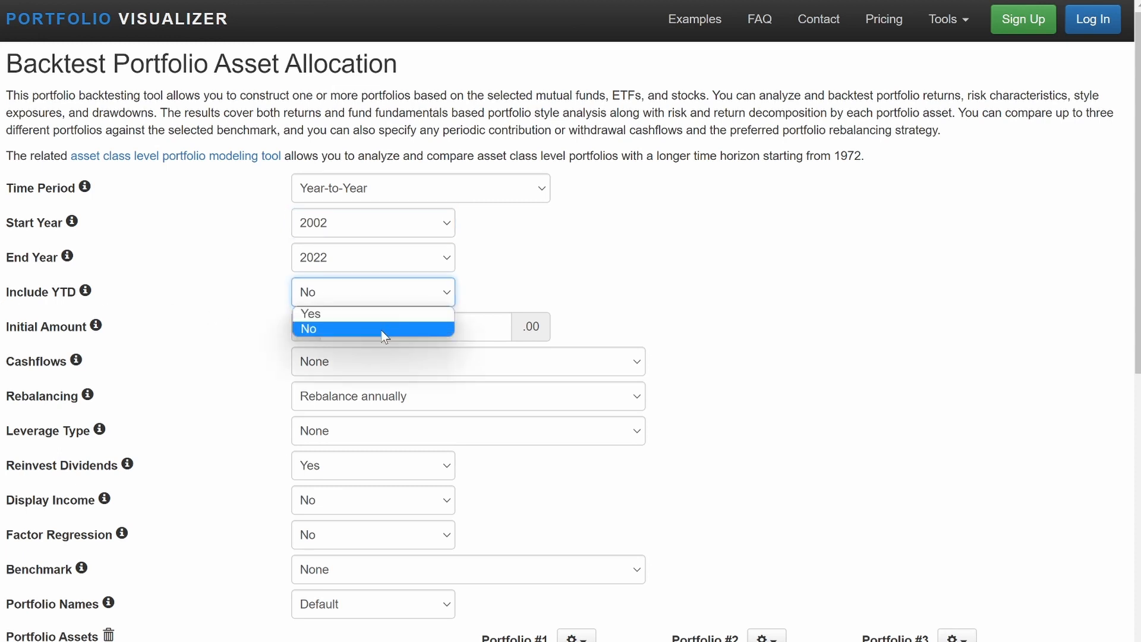
{"action": "left_click", "coordinate": [374, 315]}
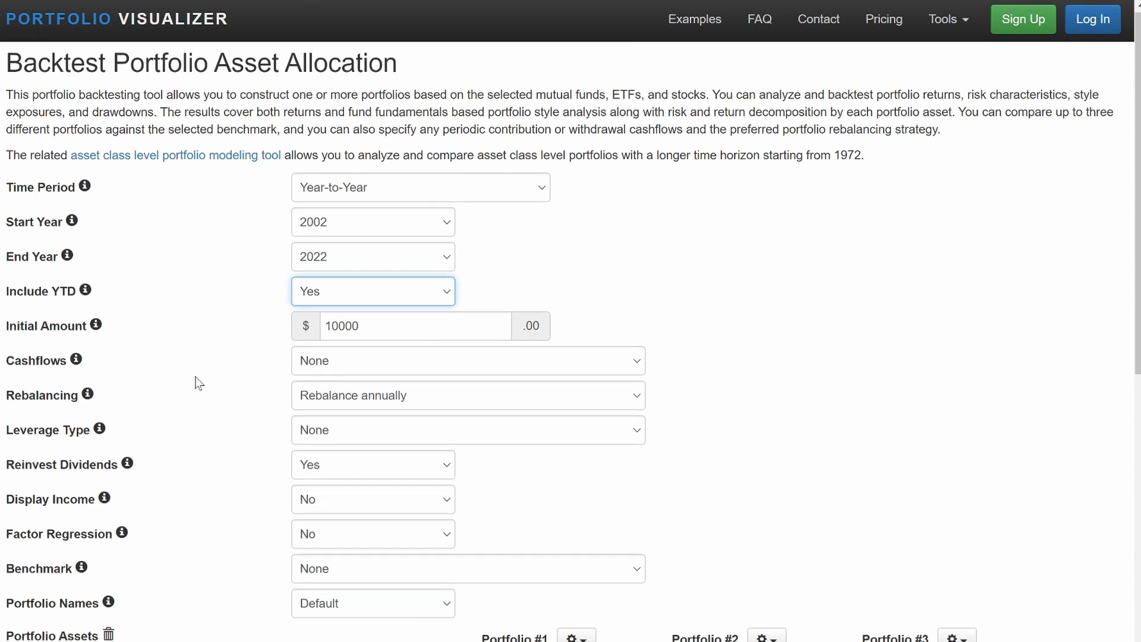
Fill Portfolio #1 with the Stocks/Bonds (60/40) lazy portfolio
{"action": "scroll", "coordinate": [198, 384], "scroll_direction": "down", "scroll_amount": 2}
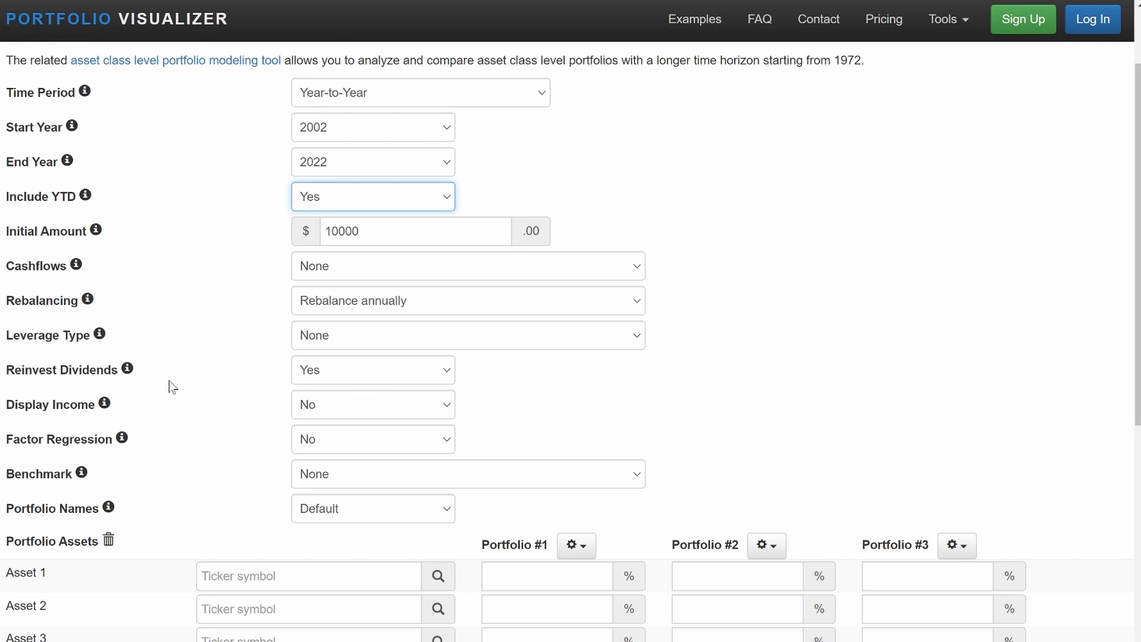
{"action": "scroll", "coordinate": [257, 433], "scroll_direction": "down", "scroll_amount": 3}
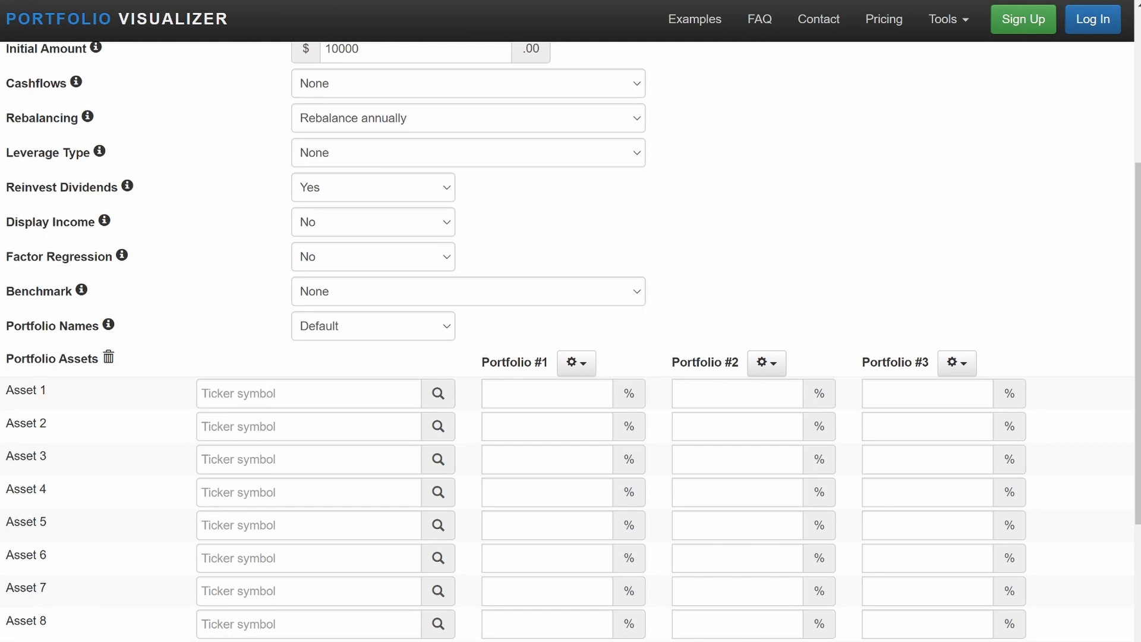
{"action": "left_click", "coordinate": [586, 369]}
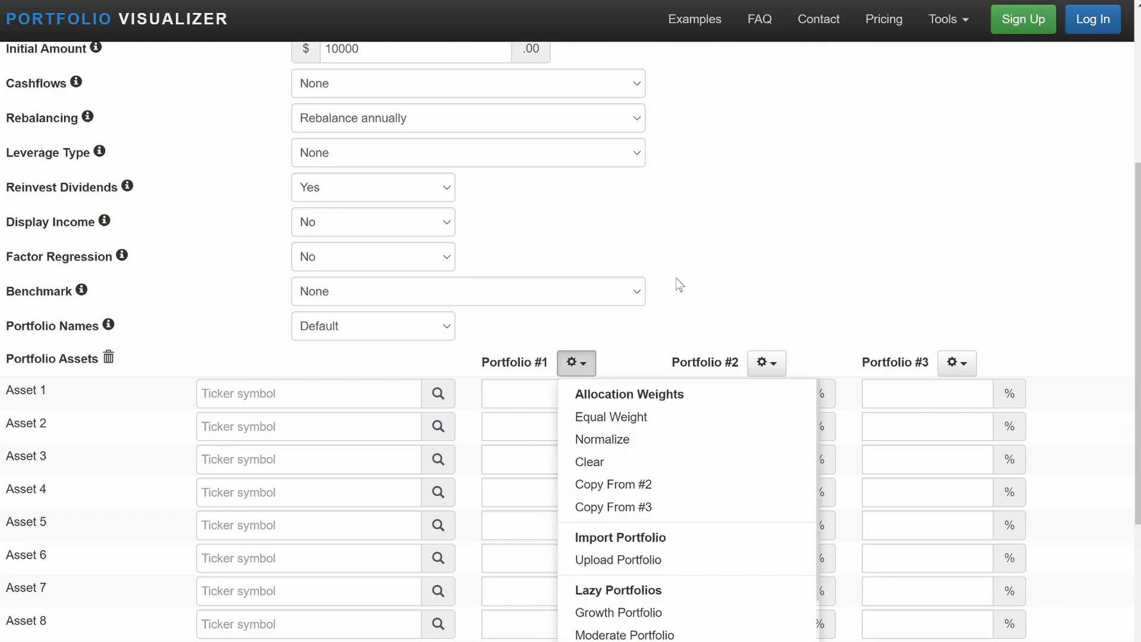
{"action": "scroll", "coordinate": [681, 290], "scroll_direction": "down", "scroll_amount": 3}
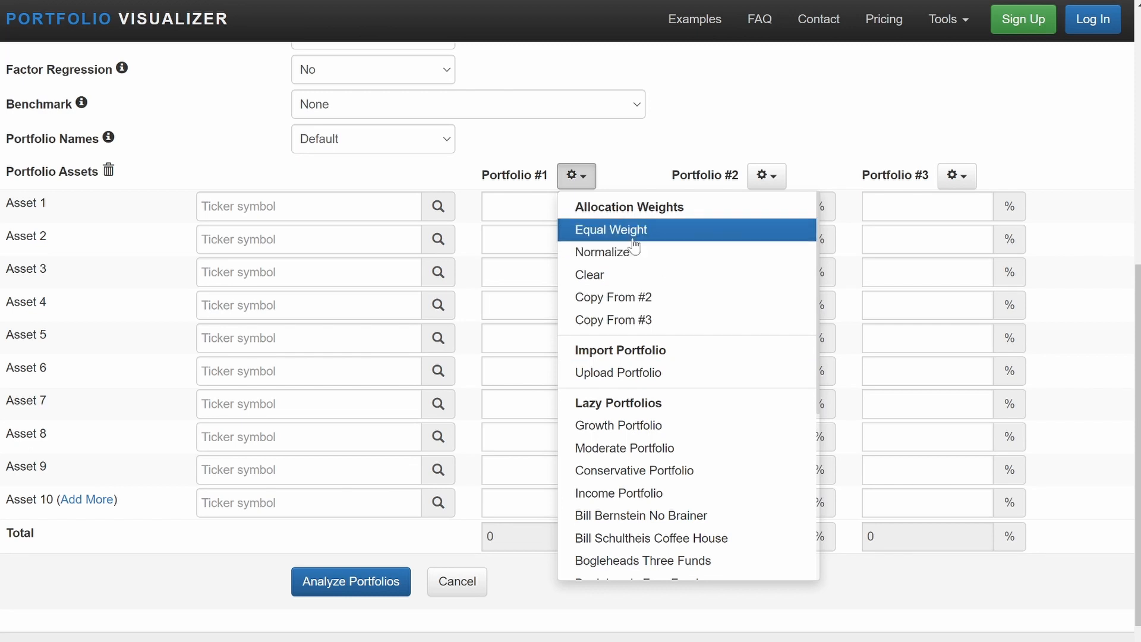
{"action": "scroll", "coordinate": [677, 451], "scroll_direction": "down", "scroll_amount": 2}
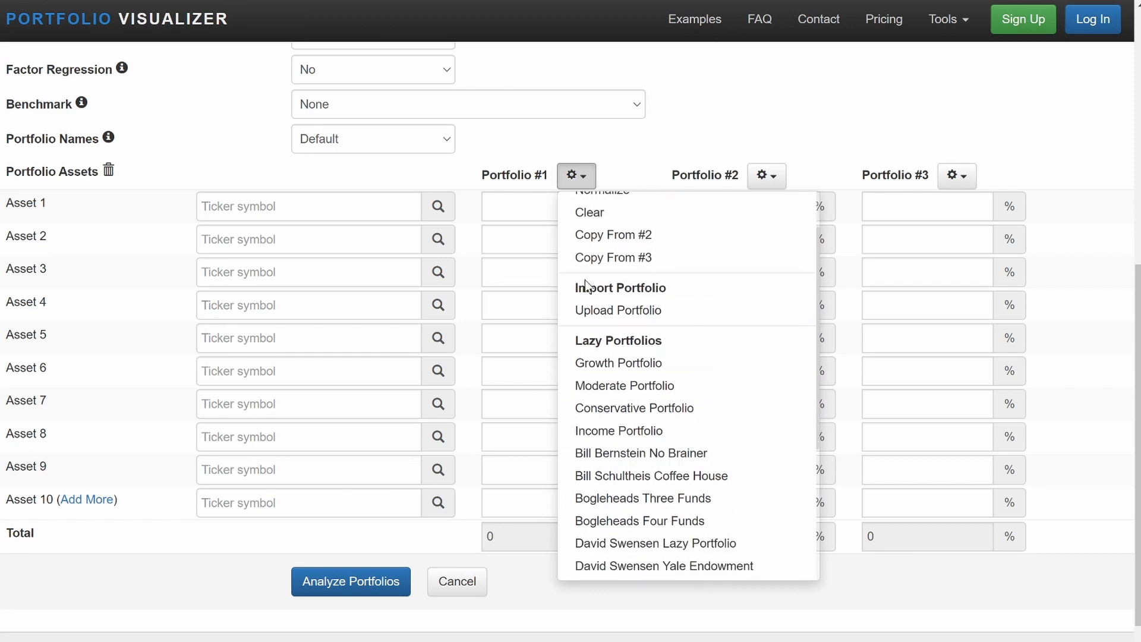
{"action": "scroll", "coordinate": [658, 423], "scroll_direction": "down", "scroll_amount": 1}
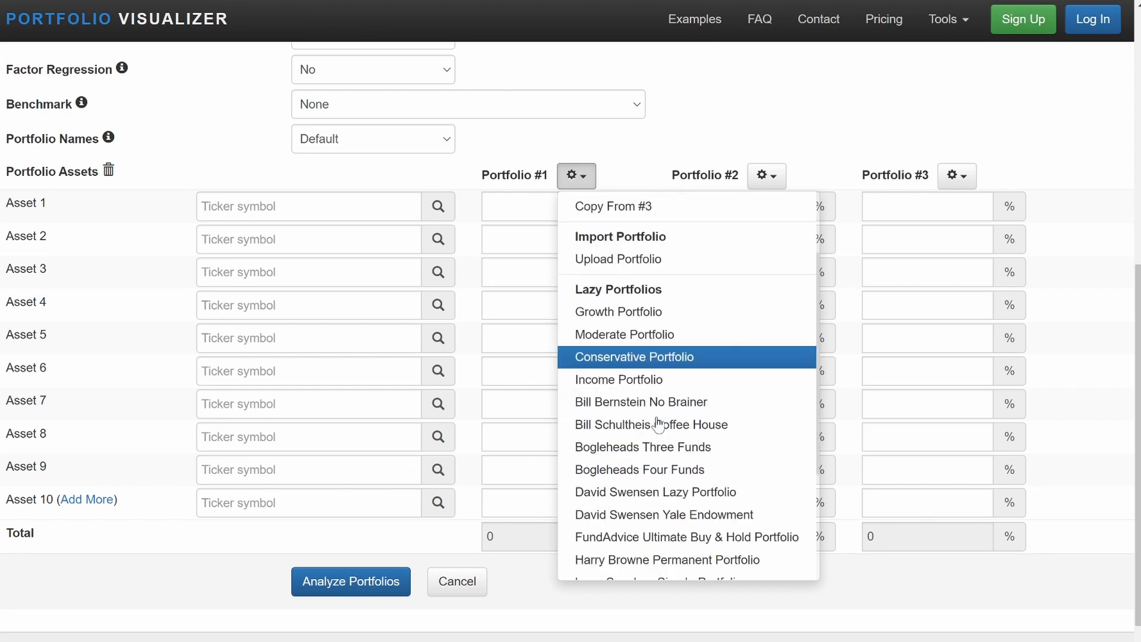
{"action": "scroll", "coordinate": [658, 423], "scroll_direction": "down", "scroll_amount": 2}
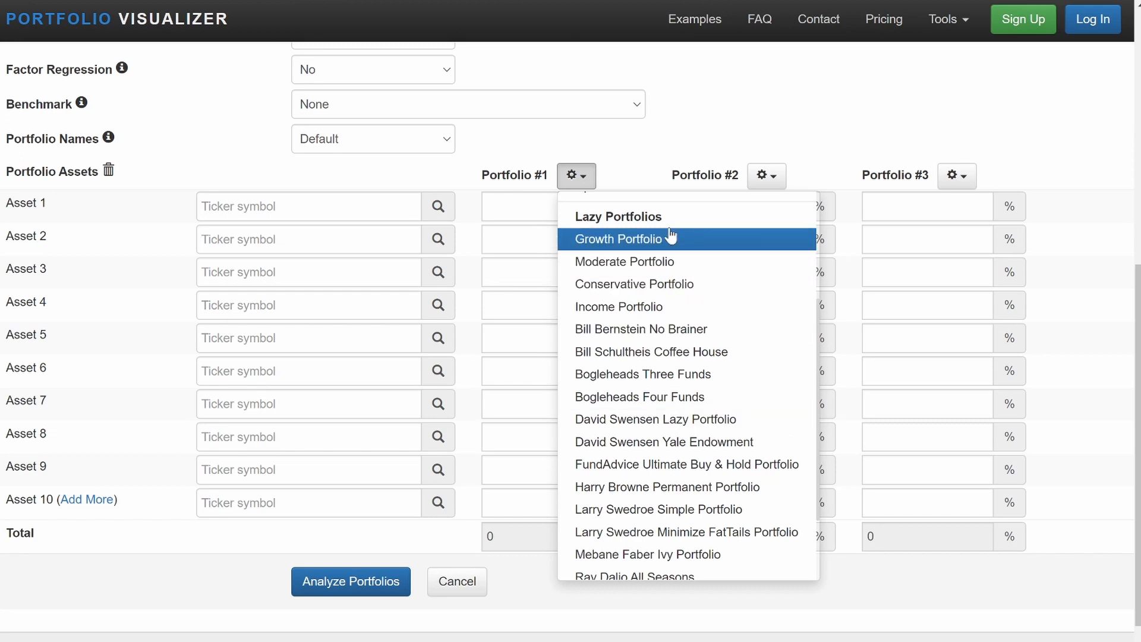
{"action": "scroll", "coordinate": [651, 286], "scroll_direction": "down", "scroll_amount": 2}
{"action": "scroll", "coordinate": [684, 416], "scroll_direction": "up", "scroll_amount": 5}
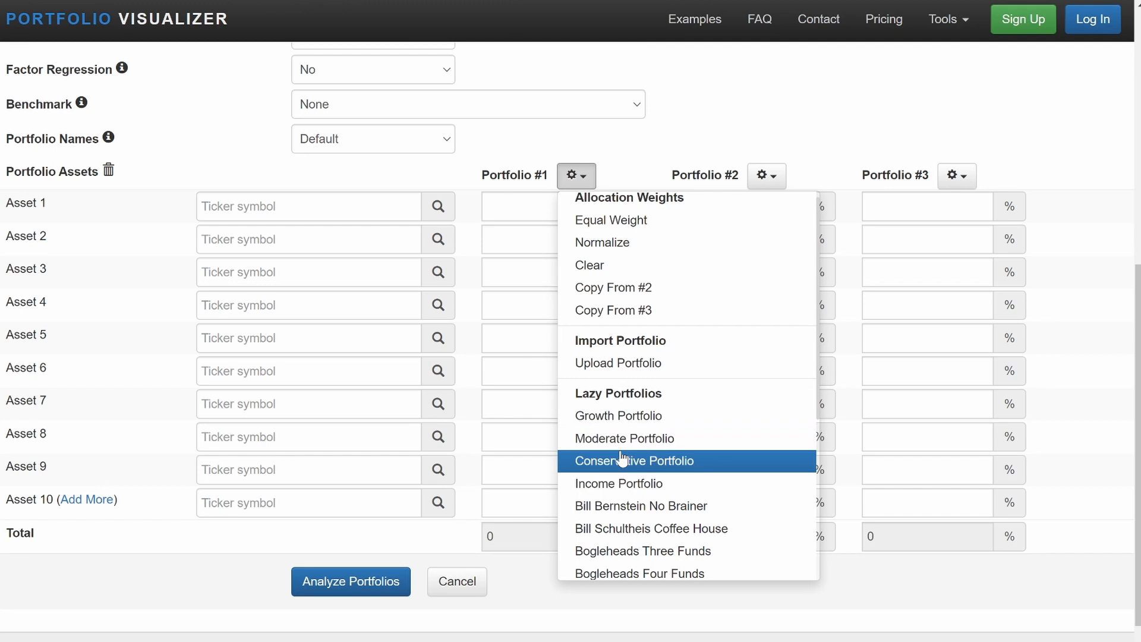
{"action": "scroll", "coordinate": [624, 481], "scroll_direction": "down", "scroll_amount": 4}
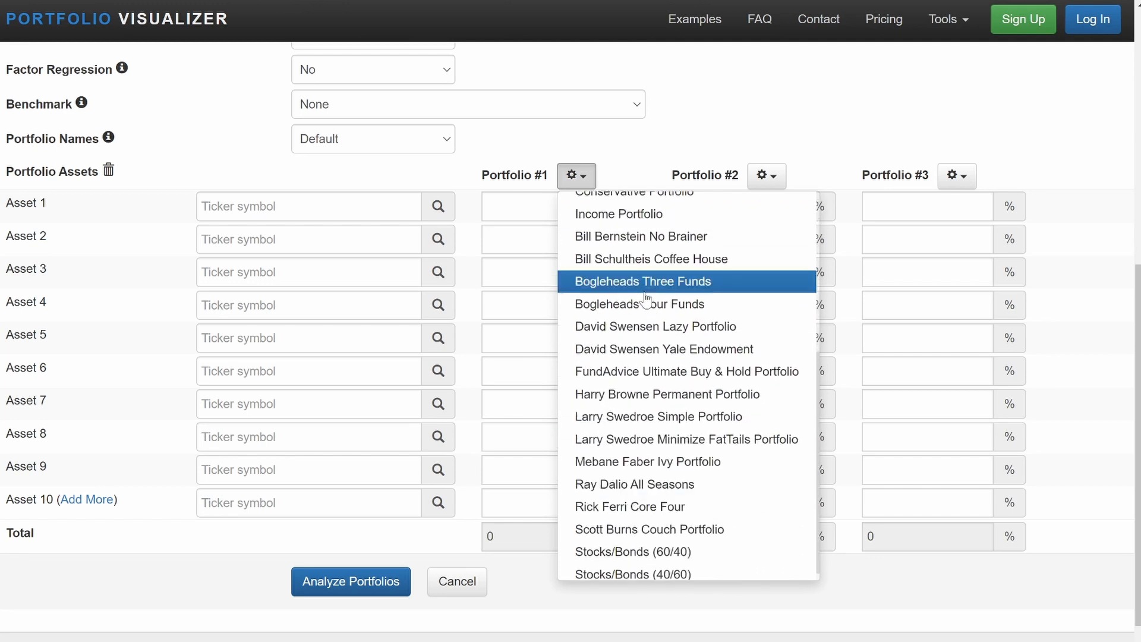
{"action": "scroll", "coordinate": [646, 470], "scroll_direction": "down", "scroll_amount": 1}
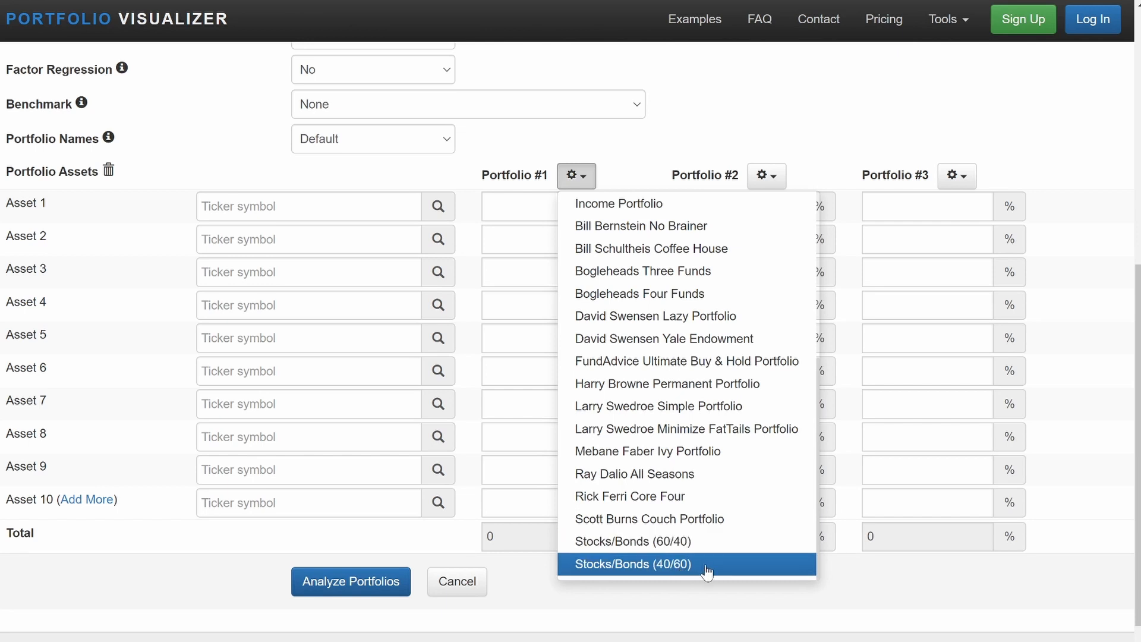
{"action": "left_click", "coordinate": [684, 541]}
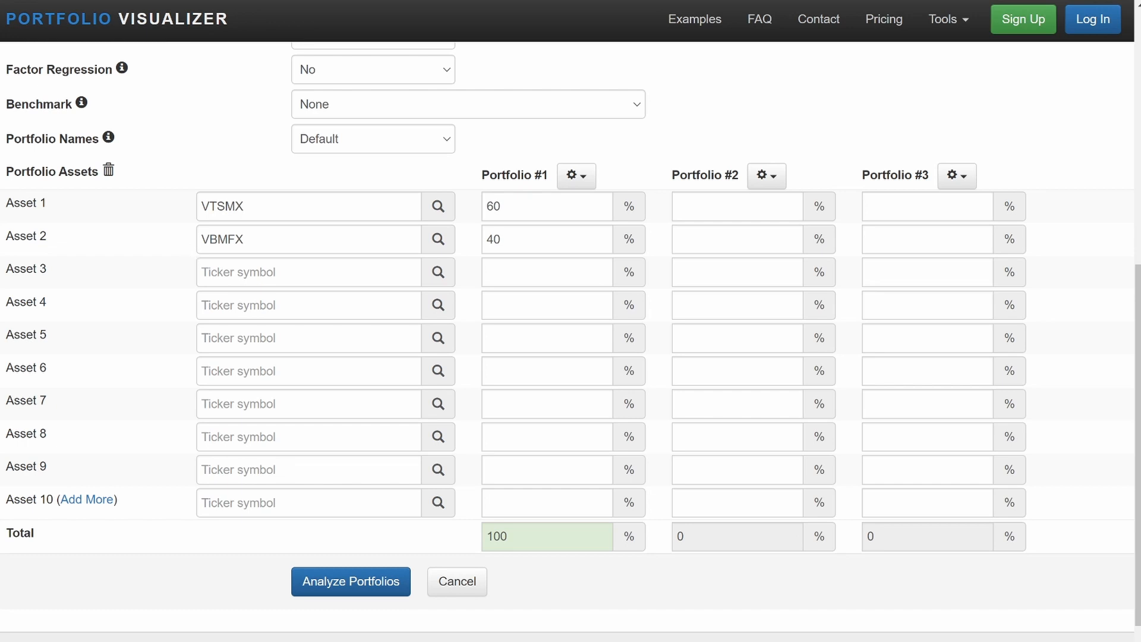
Fill Portfolio #2 with the Ray Dalio All Seasons lazy portfolio
{"action": "left_click", "coordinate": [765, 179]}
{"action": "scroll", "coordinate": [847, 428], "scroll_direction": "down", "scroll_amount": 5}
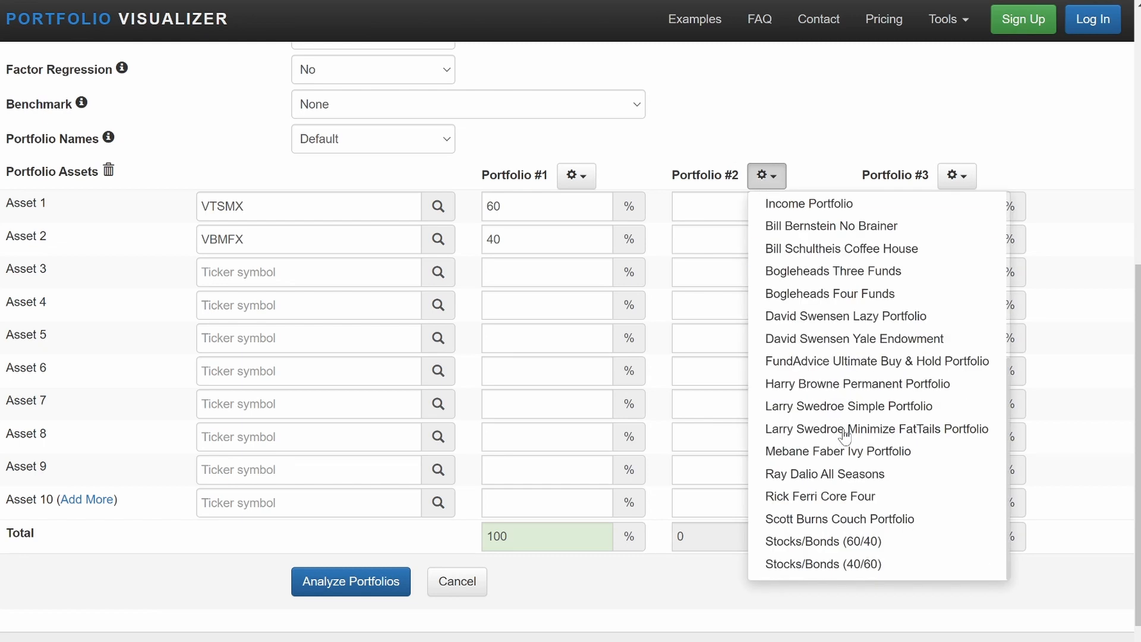
{"action": "scroll", "coordinate": [847, 434], "scroll_direction": "down", "scroll_amount": 1}
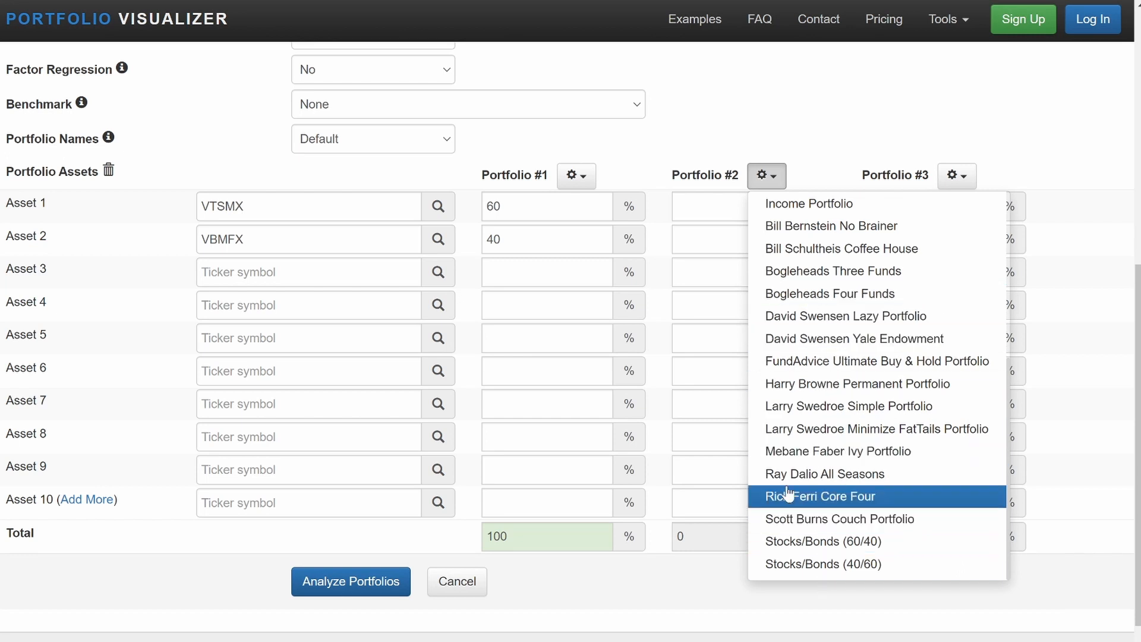
{"action": "left_click", "coordinate": [841, 476]}
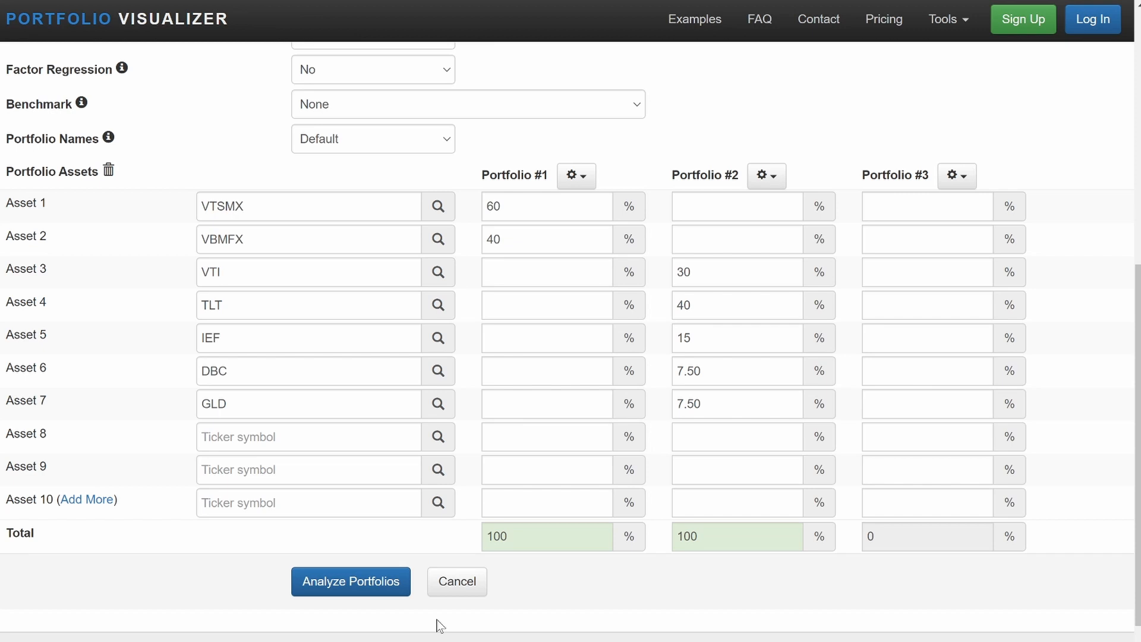
Run the portfolio analysis comparing the two portfolios with the chosen backtest settings
{"action": "scroll", "coordinate": [464, 431], "scroll_direction": "up", "scroll_amount": 5}
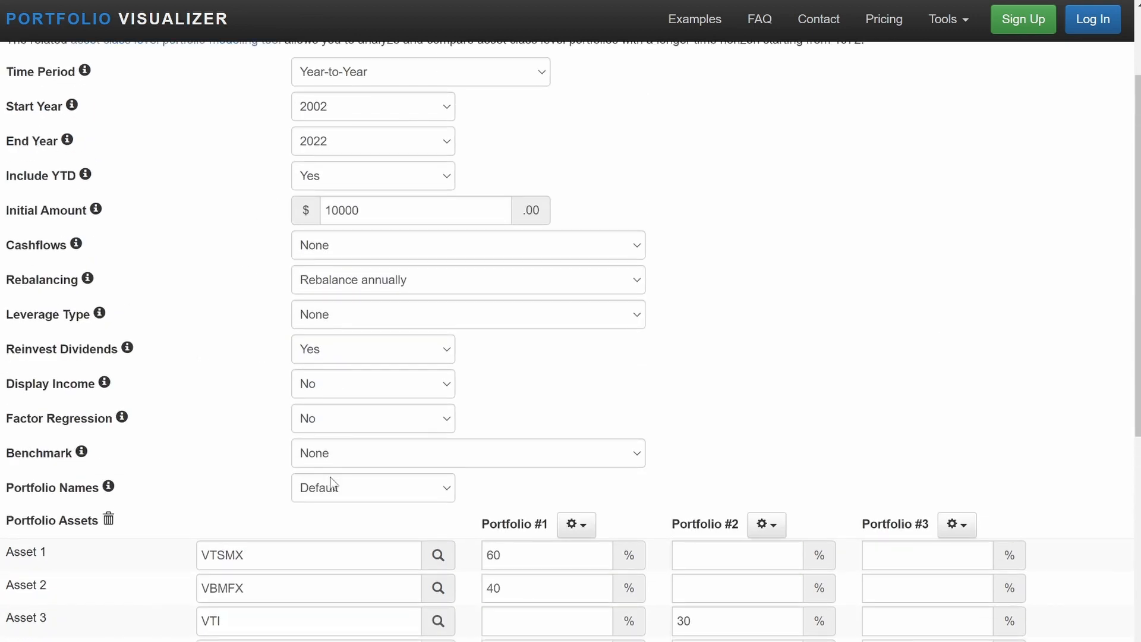
{"action": "scroll", "coordinate": [330, 476], "scroll_direction": "down", "scroll_amount": 5}
{"action": "left_click", "coordinate": [352, 541]}
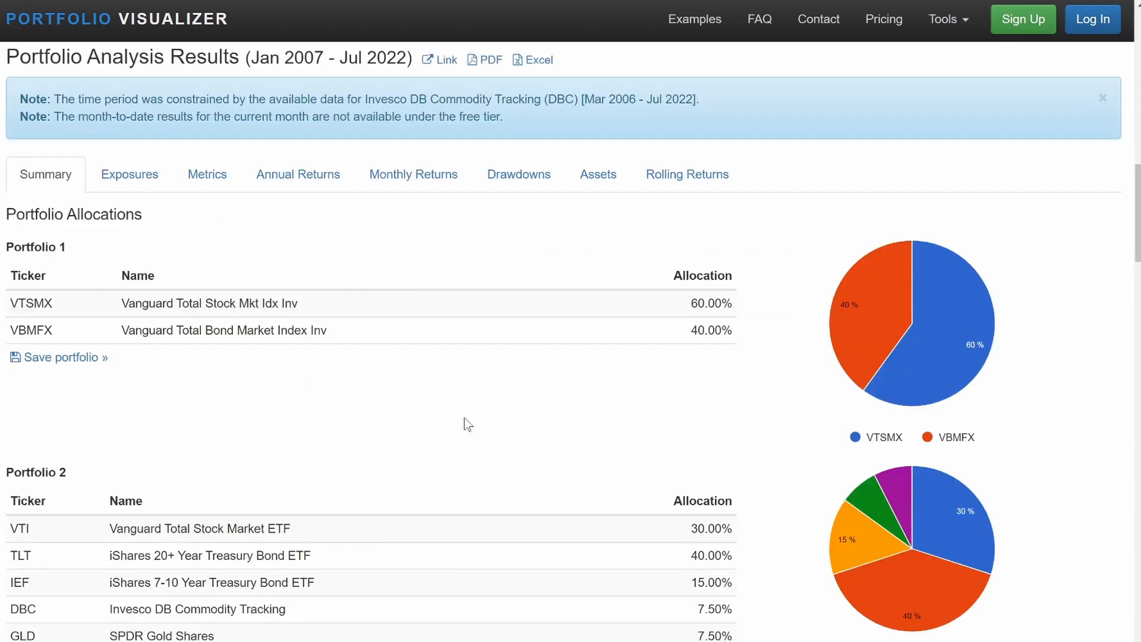
Examine the time period notes and the allocation tables and pie charts of both portfolios
{"action": "scroll", "coordinate": [465, 418], "scroll_direction": "up", "scroll_amount": 10}
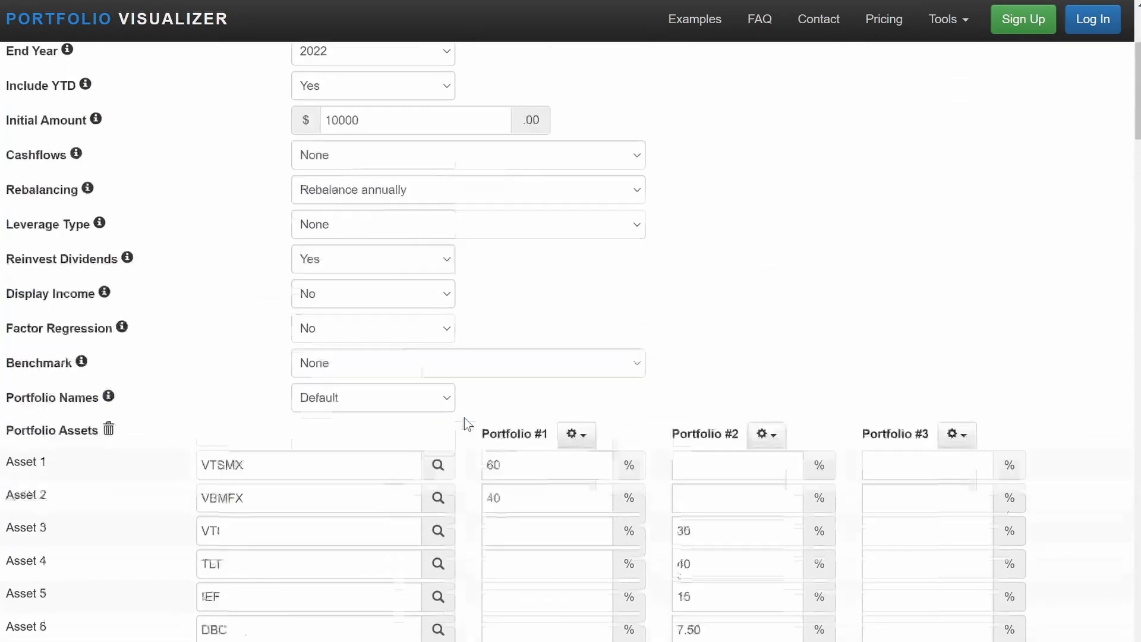
{"action": "scroll", "coordinate": [465, 419], "scroll_direction": "down", "scroll_amount": 6}
{"action": "scroll", "coordinate": [465, 419], "scroll_direction": "down", "scroll_amount": 4}
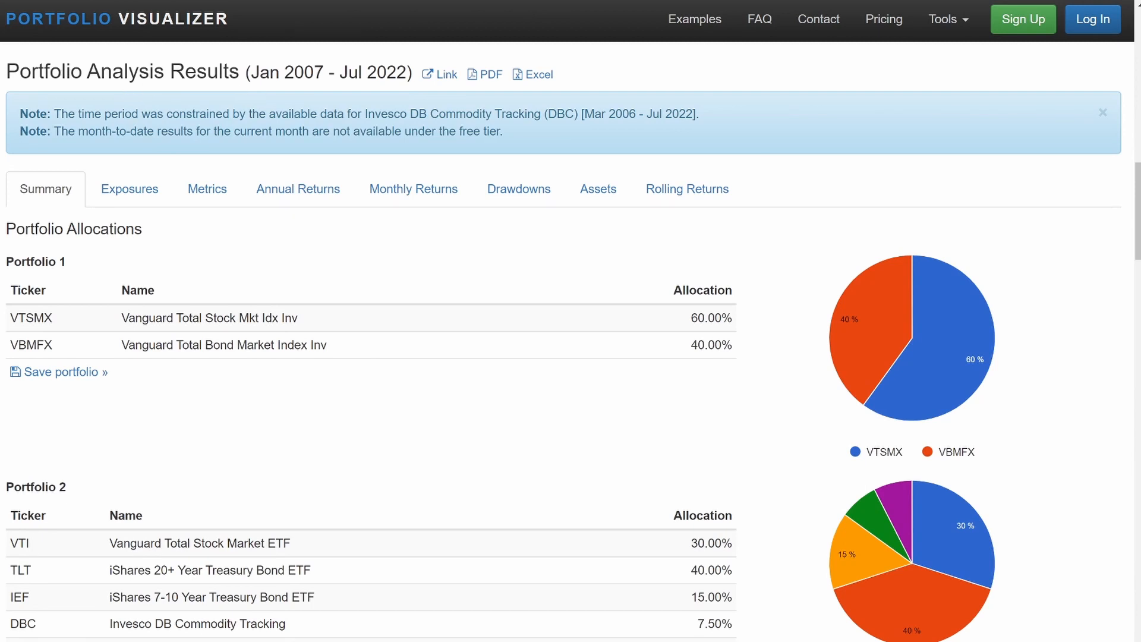
{"action": "scroll", "coordinate": [377, 341], "scroll_direction": "down", "scroll_amount": 2}
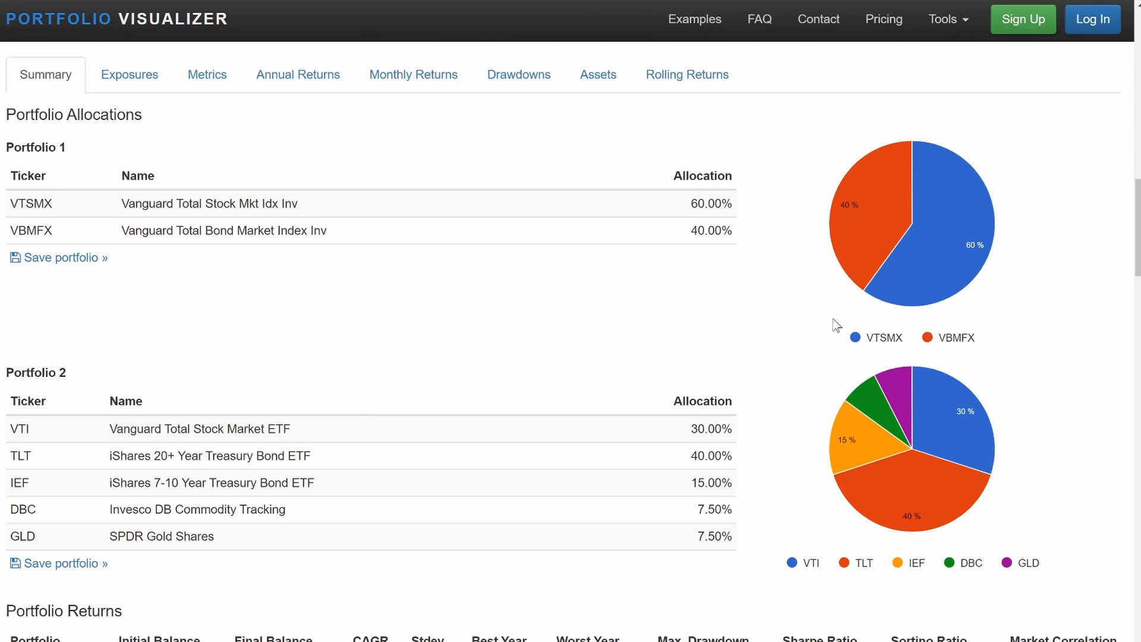
{"action": "mouse_move", "coordinate": [927, 214]}
{"action": "mouse_move", "coordinate": [862, 232]}
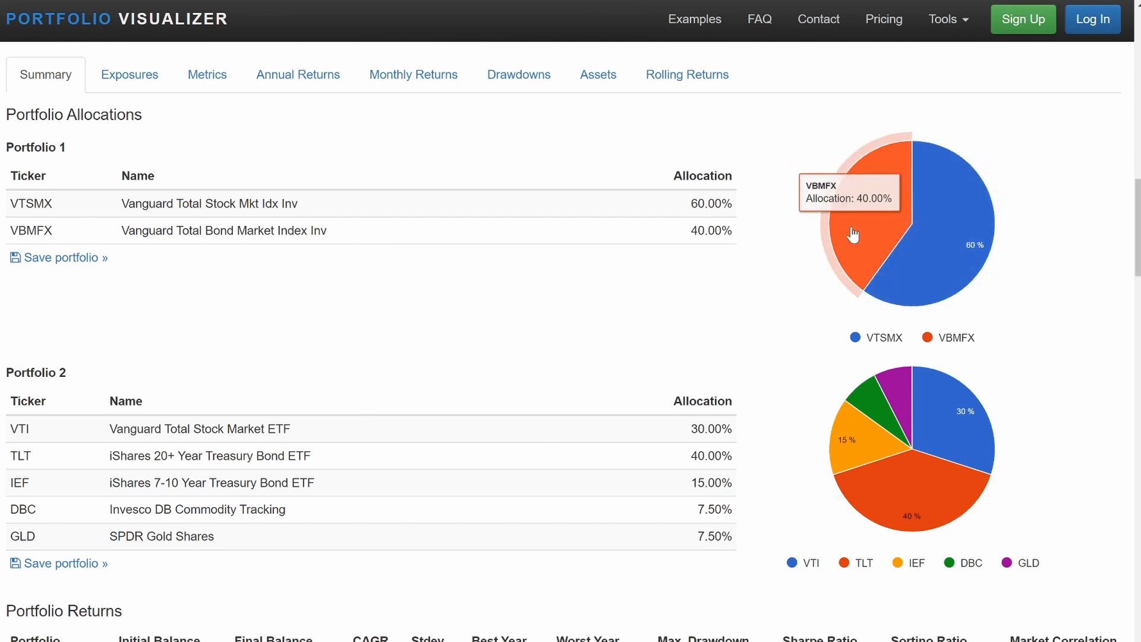
{"action": "scroll", "coordinate": [820, 247], "scroll_direction": "down", "scroll_amount": 2}
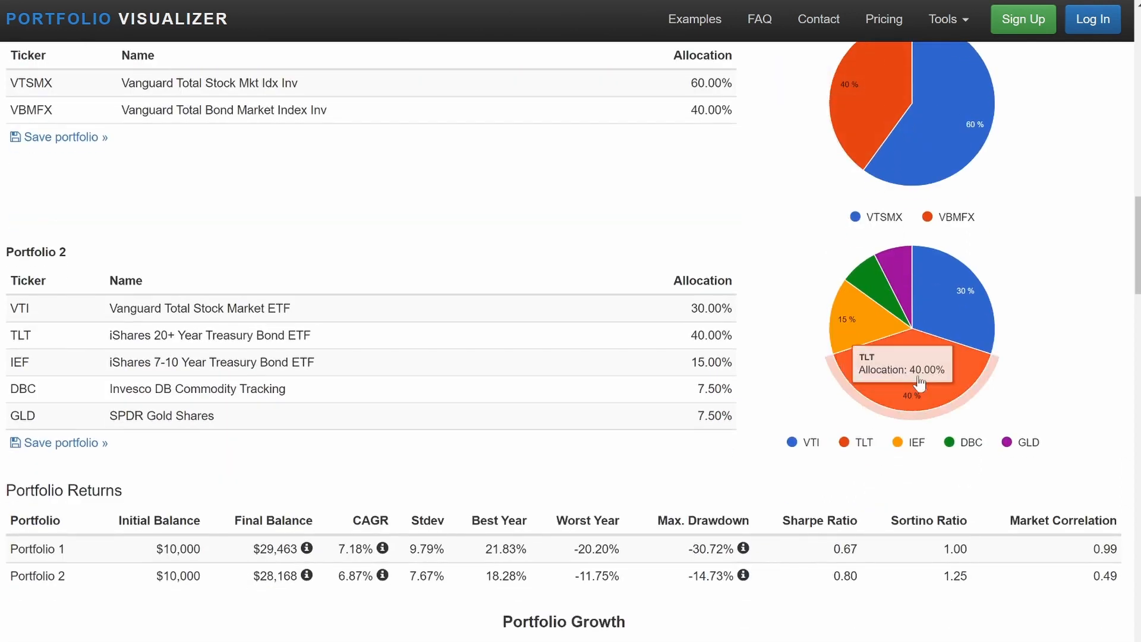
Compare the final balances and the nominal and inflation-adjusted CAGR of both portfolios in the Portfolio Returns table
{"action": "scroll", "coordinate": [552, 402], "scroll_direction": "down", "scroll_amount": 4}
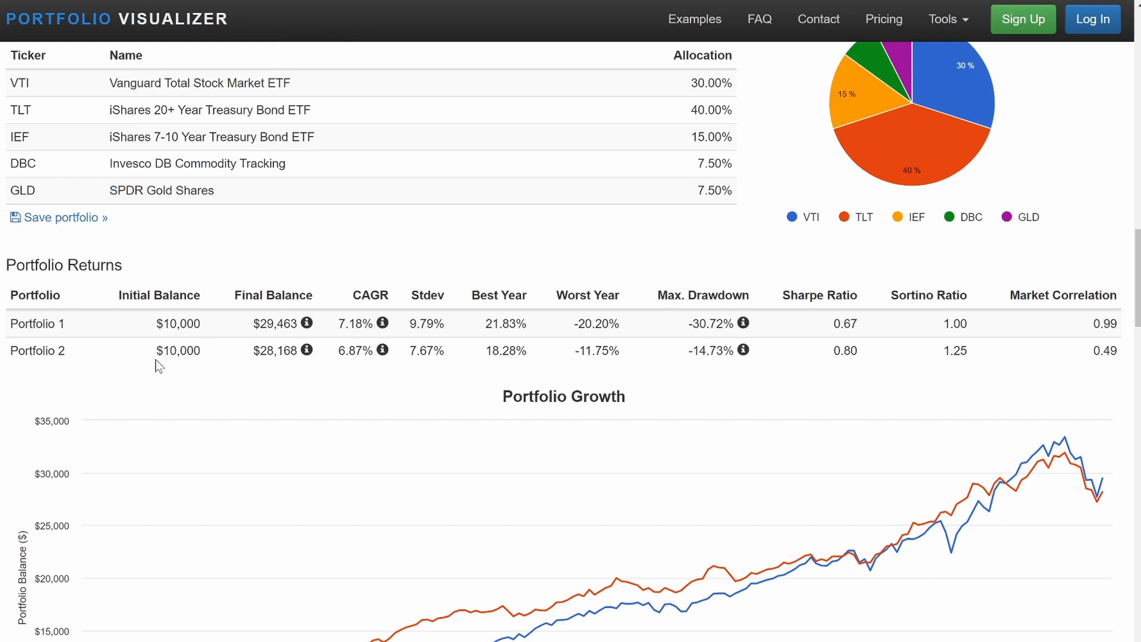
{"action": "left_click_drag", "start_coordinate": [254, 324], "coordinate": [305, 325]}
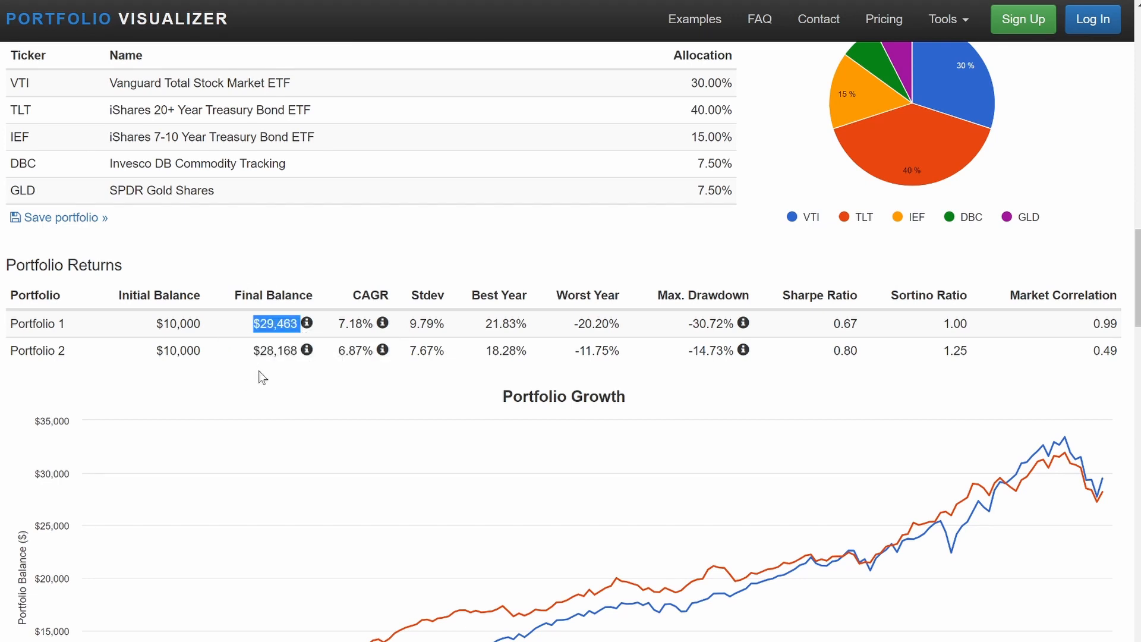
{"action": "left_click_drag", "start_coordinate": [254, 350], "coordinate": [297, 370]}
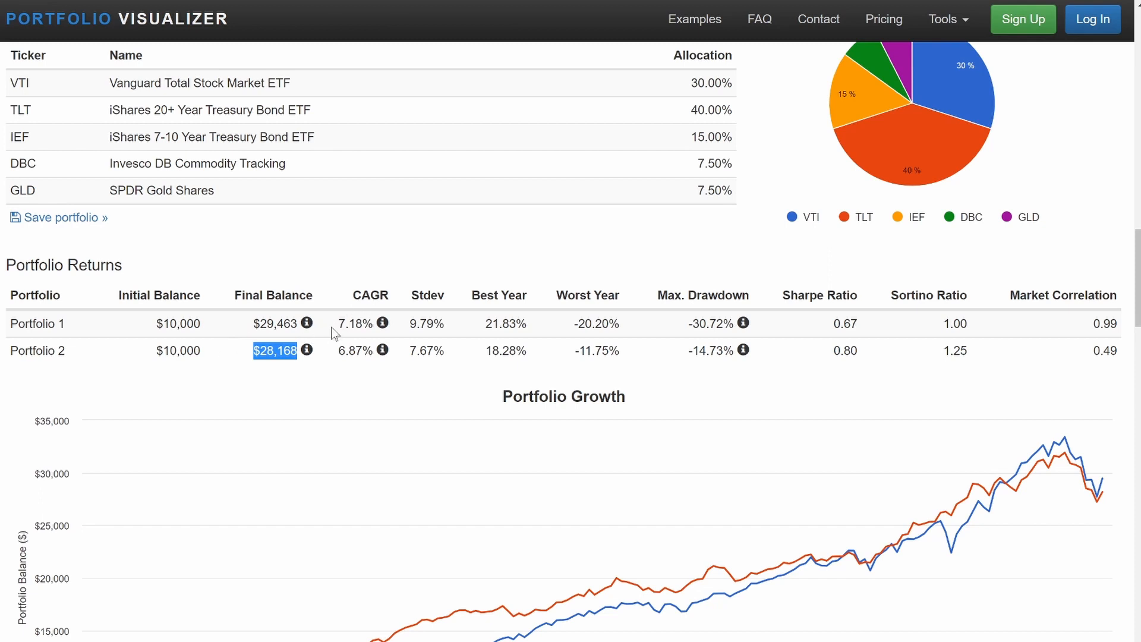
{"action": "left_click_drag", "start_coordinate": [345, 324], "coordinate": [373, 324]}
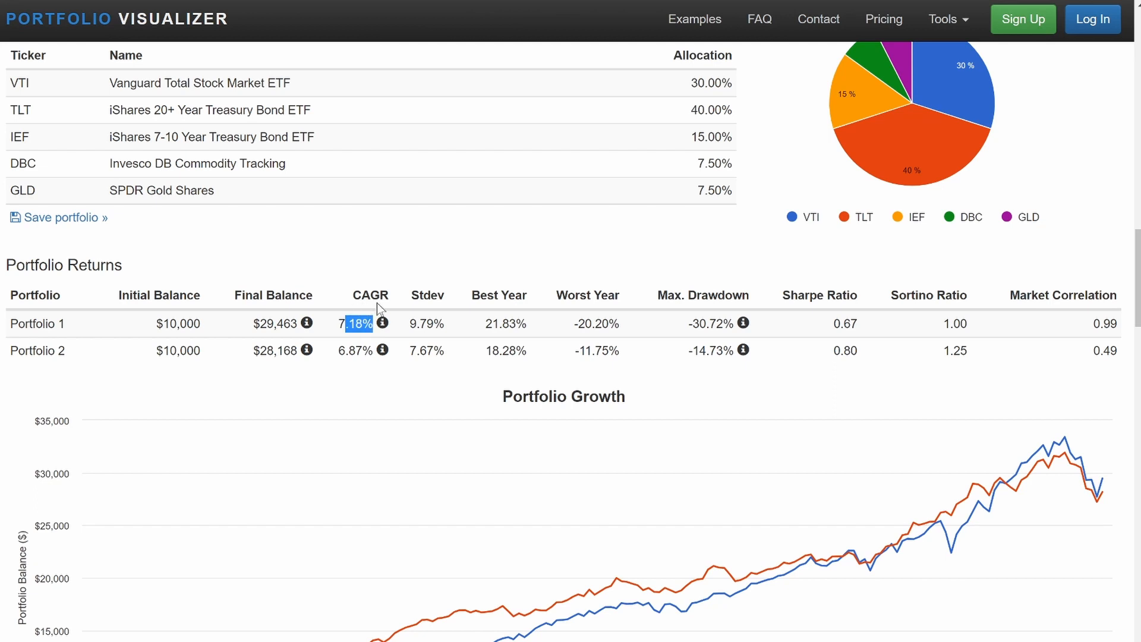
{"action": "left_click", "coordinate": [336, 331]}
{"action": "left_click_drag", "start_coordinate": [339, 324], "coordinate": [372, 324]}
{"action": "mouse_move", "coordinate": [384, 327]}
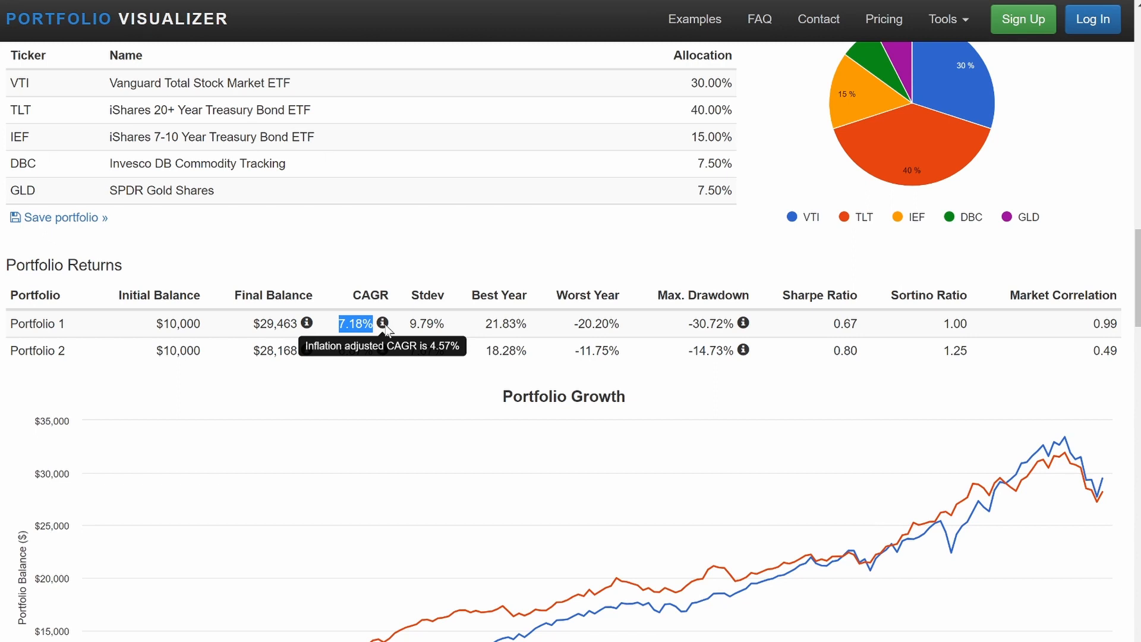
{"action": "mouse_move", "coordinate": [383, 352]}
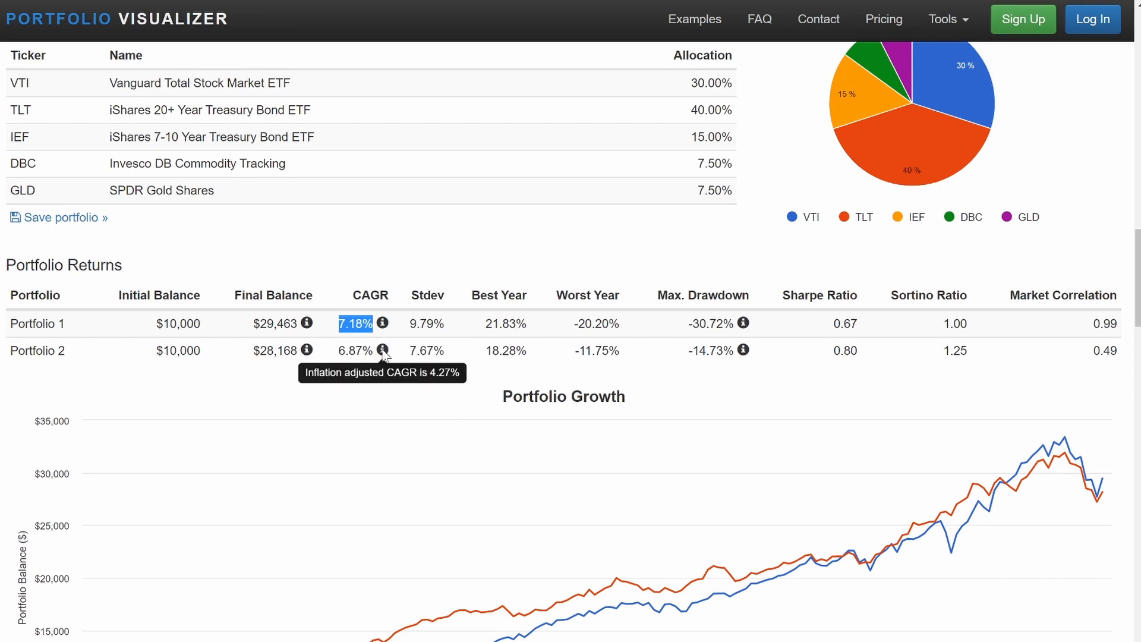
Switch the Portfolio Growth chart to a logarithmic scale
{"action": "scroll", "coordinate": [504, 379], "scroll_direction": "down", "scroll_amount": 1}
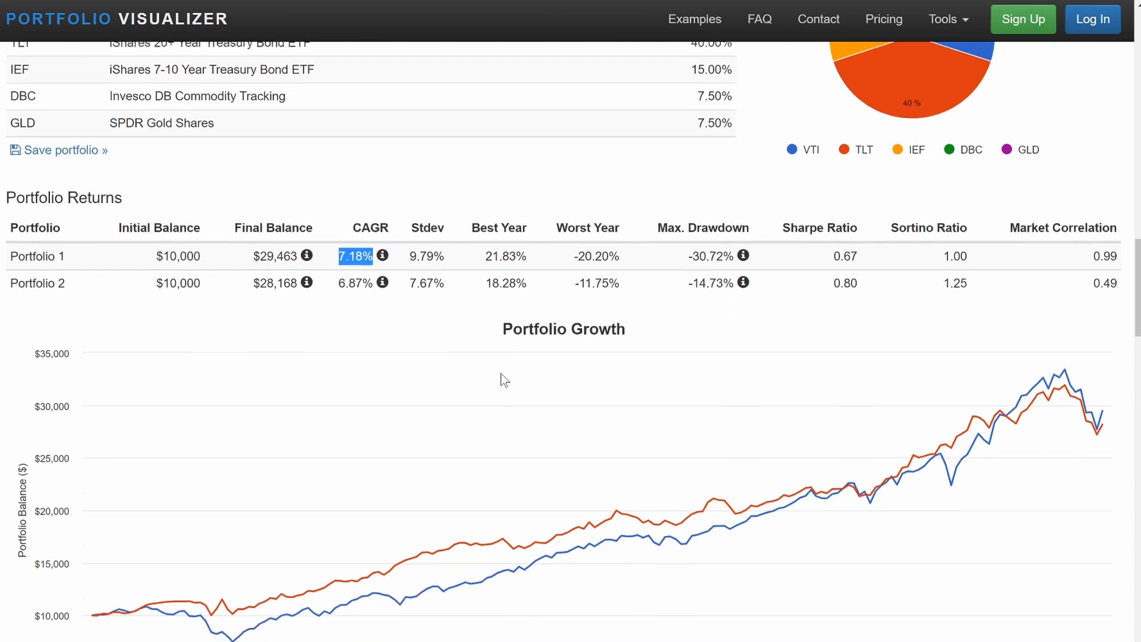
{"action": "scroll", "coordinate": [504, 379], "scroll_direction": "down", "scroll_amount": 1}
{"action": "scroll", "coordinate": [736, 510], "scroll_direction": "down", "scroll_amount": 2}
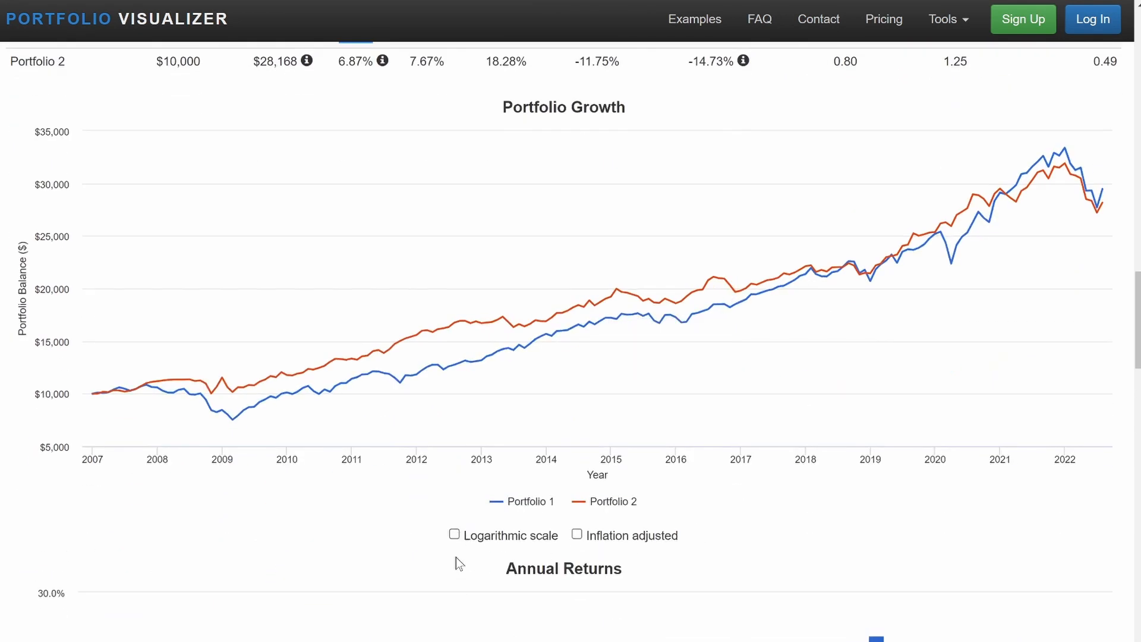
{"action": "left_click", "coordinate": [457, 537]}
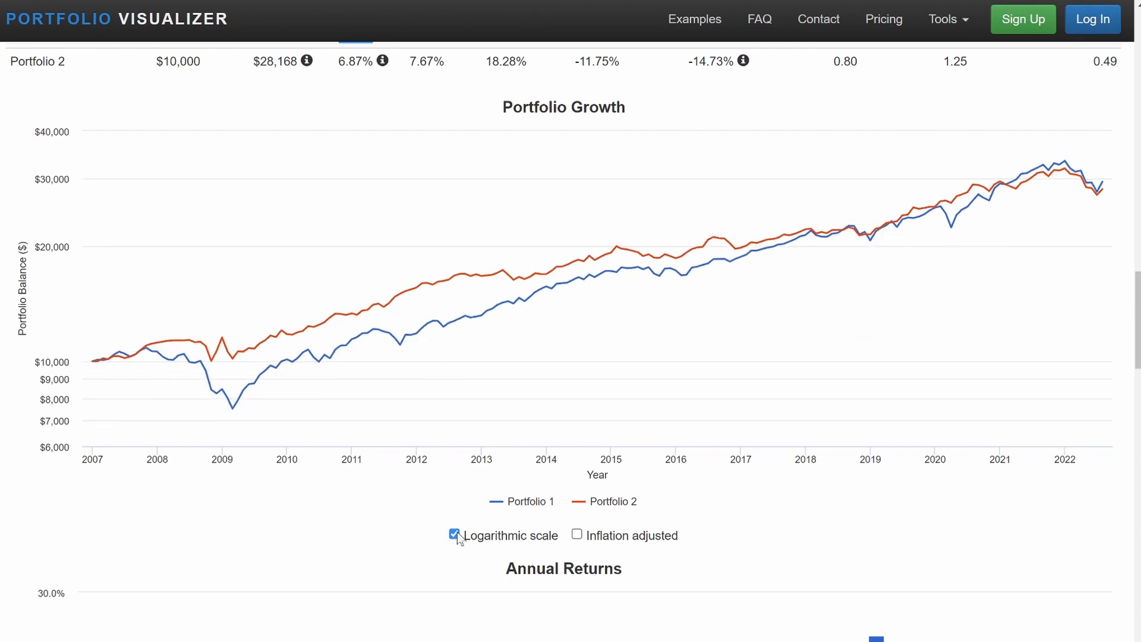
Return the Portfolio Growth chart to a linear scale and show its values adjusted for inflation
{"action": "left_click", "coordinate": [457, 535]}
{"action": "left_click", "coordinate": [576, 535]}
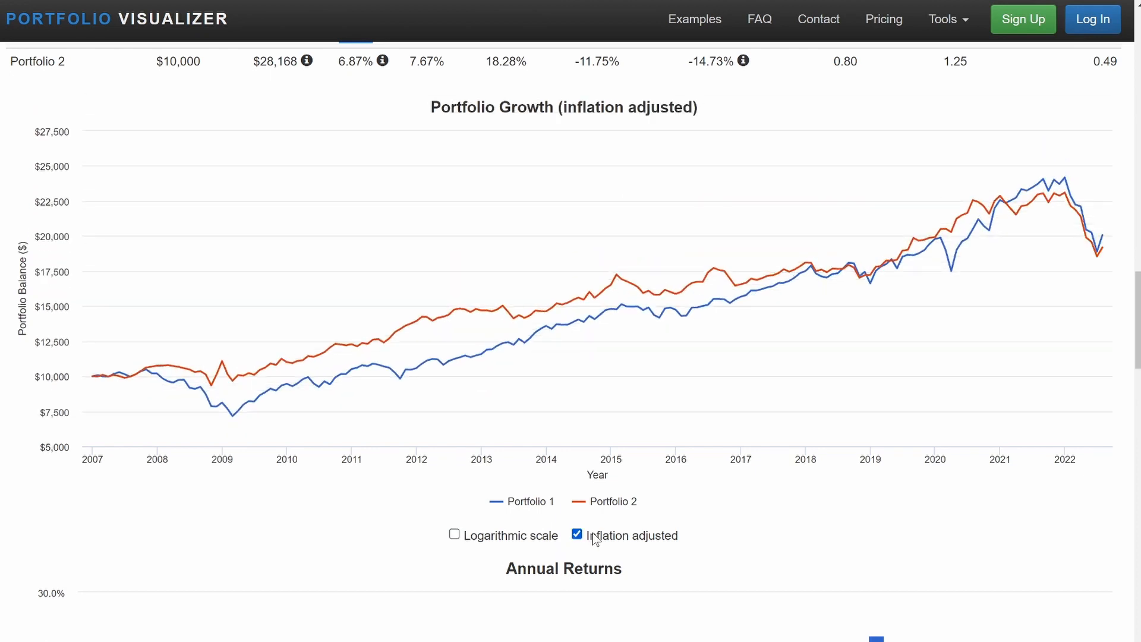
{"action": "left_click", "coordinate": [577, 535]}
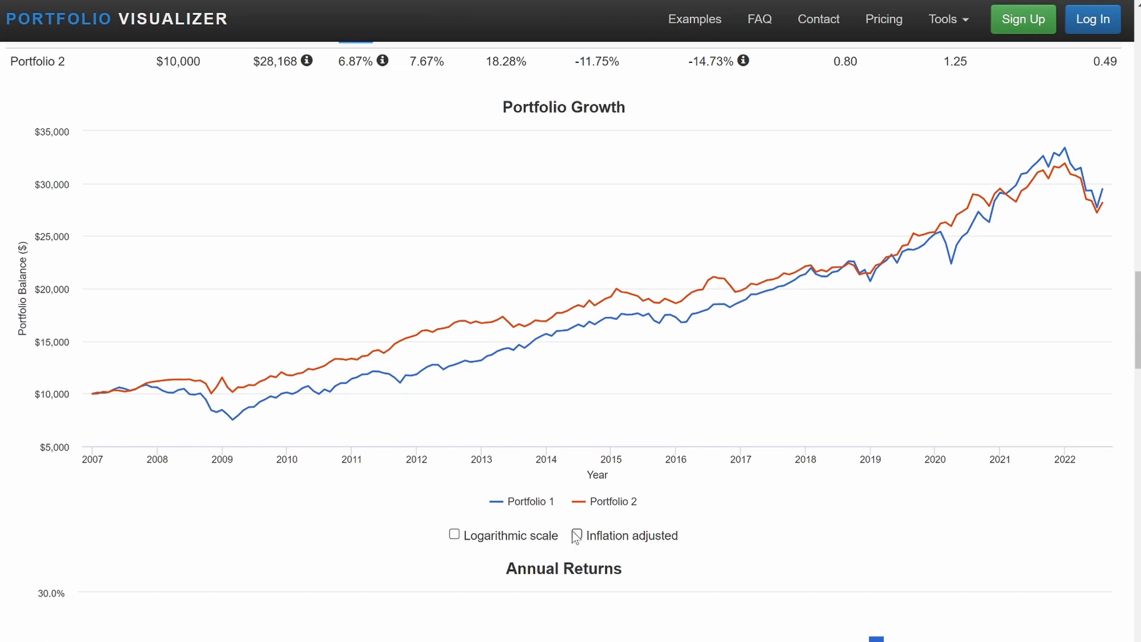
{"action": "left_click", "coordinate": [577, 535]}
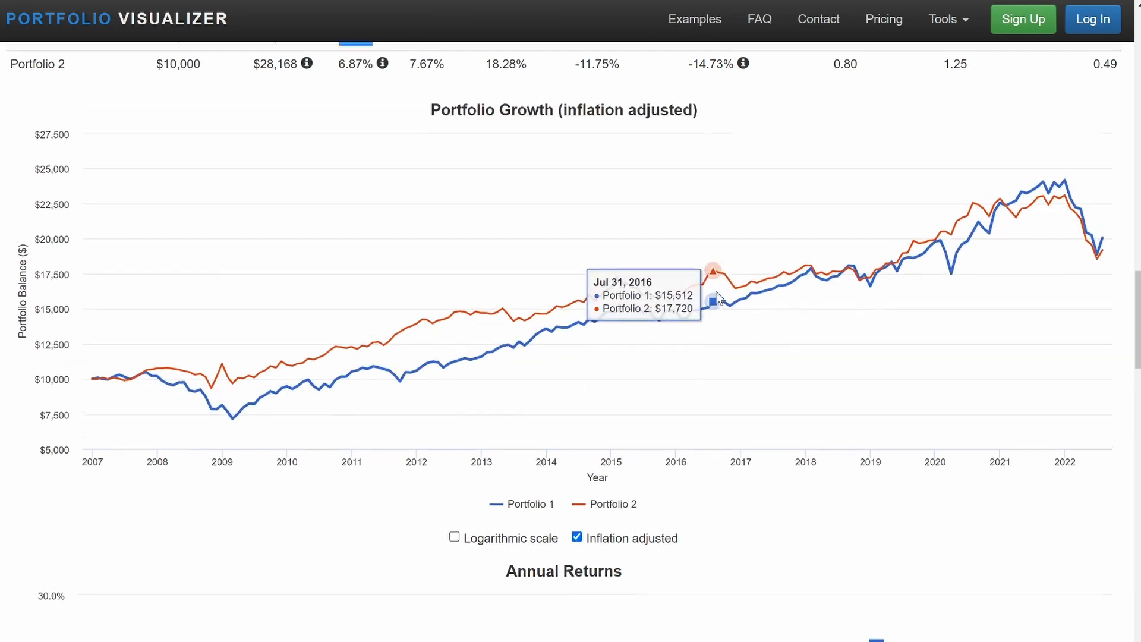
Examine the risk ratios, Annual Returns chart, Trailing Returns table and results notes for both portfolios
{"action": "scroll", "coordinate": [701, 404], "scroll_direction": "up", "scroll_amount": 5}
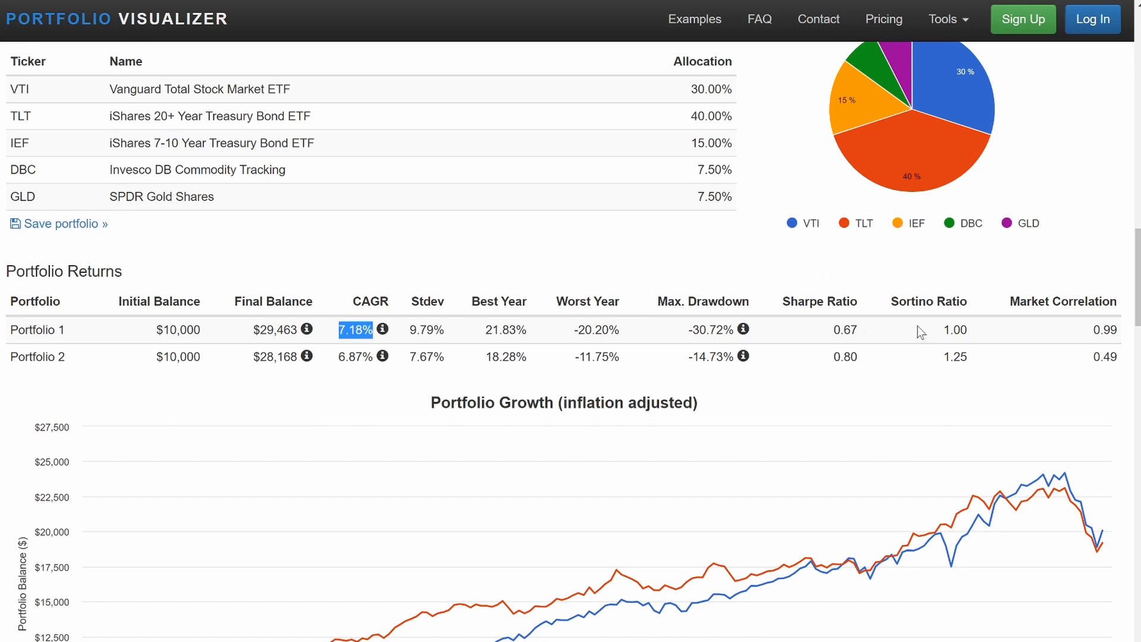
{"action": "scroll", "coordinate": [699, 376], "scroll_direction": "down", "scroll_amount": 2}
{"action": "scroll", "coordinate": [697, 374], "scroll_direction": "down", "scroll_amount": 10}
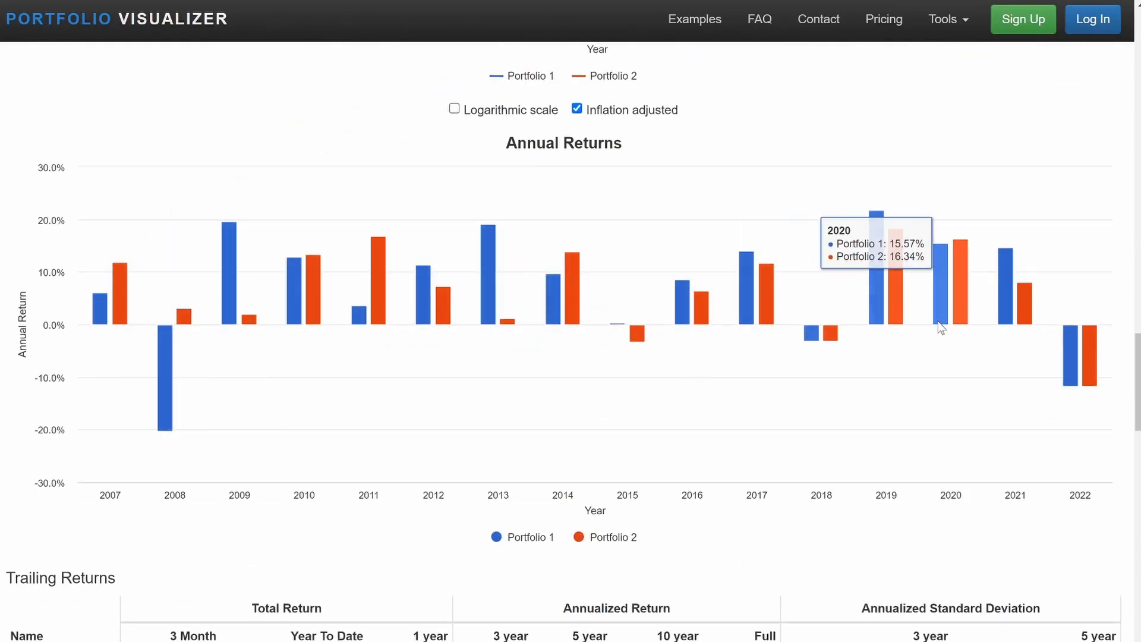
{"action": "scroll", "coordinate": [366, 401], "scroll_direction": "down", "scroll_amount": 4}
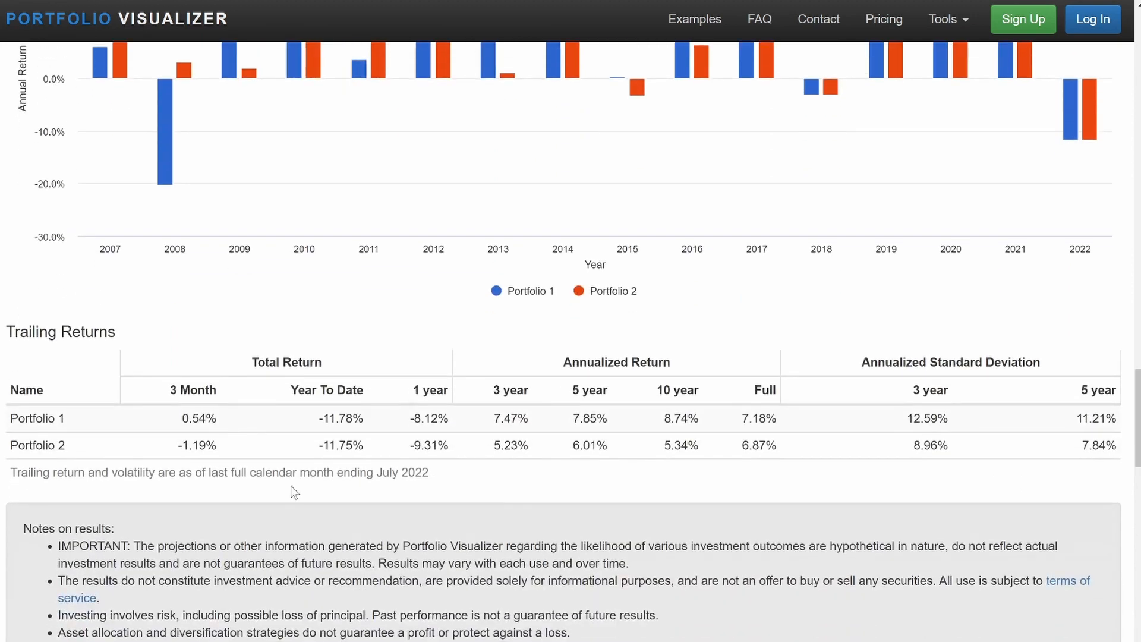
{"action": "scroll", "coordinate": [366, 401], "scroll_direction": "down", "scroll_amount": 1}
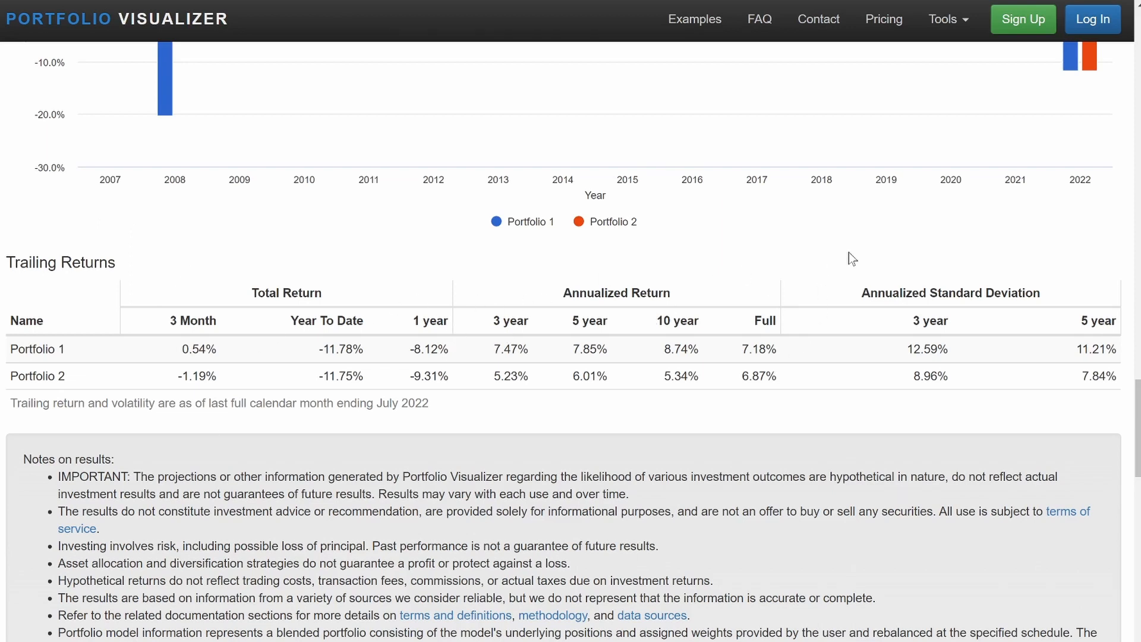
{"action": "scroll", "coordinate": [800, 358], "scroll_direction": "down", "scroll_amount": 4}
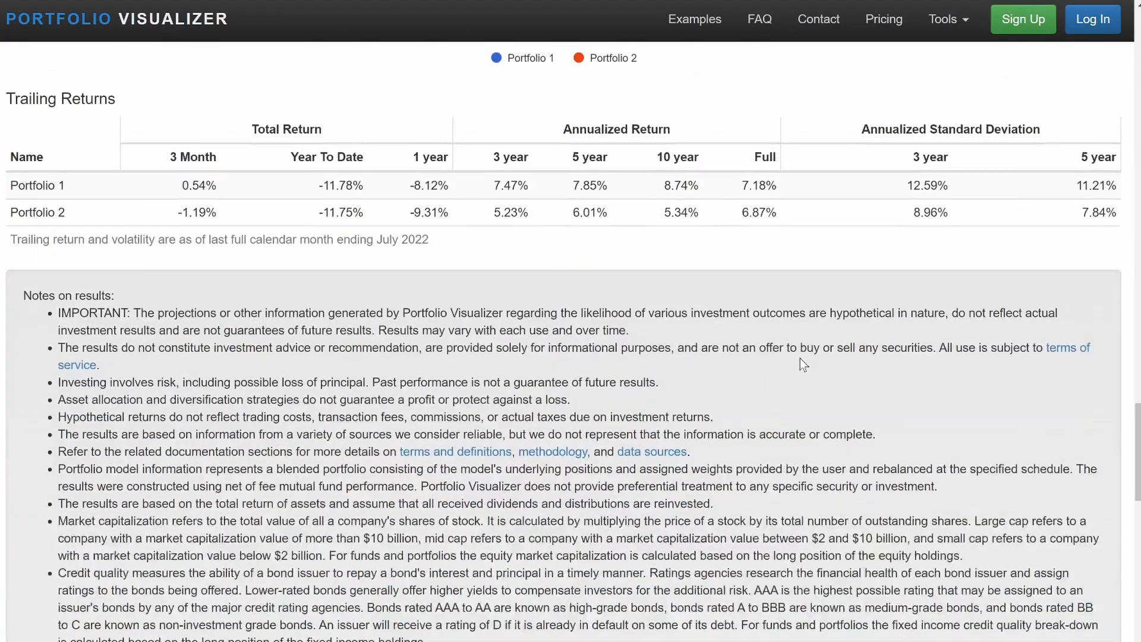
{"action": "scroll", "coordinate": [801, 358], "scroll_direction": "down", "scroll_amount": 10}
{"action": "scroll", "coordinate": [800, 358], "scroll_direction": "down", "scroll_amount": 5}
Set the backtest benchmark to Vanguard 500 Index Investor
{"action": "scroll", "coordinate": [800, 358], "scroll_direction": "up", "scroll_amount": 20}
{"action": "scroll", "coordinate": [800, 357], "scroll_direction": "up", "scroll_amount": 20}
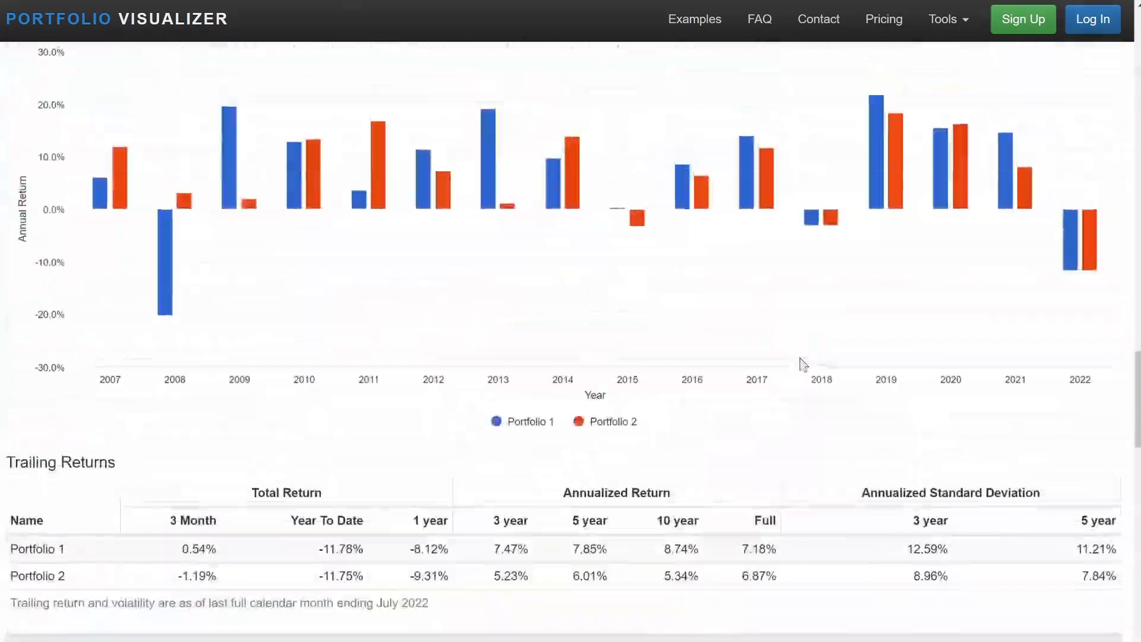
{"action": "scroll", "coordinate": [800, 359], "scroll_direction": "up", "scroll_amount": 12}
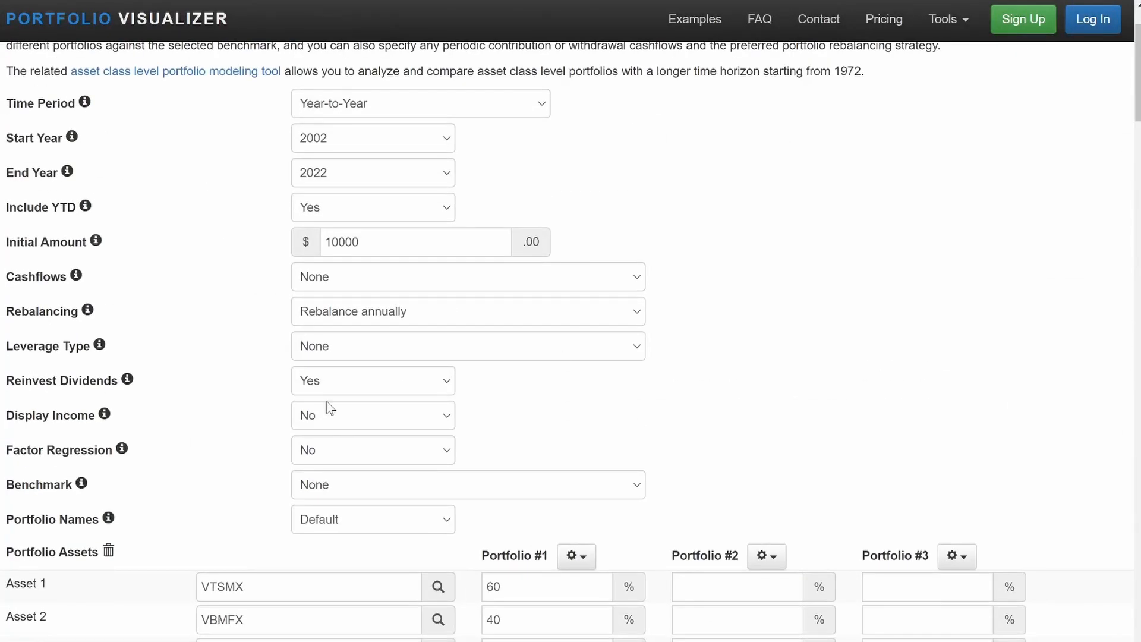
{"action": "scroll", "coordinate": [160, 483], "scroll_direction": "down", "scroll_amount": 1}
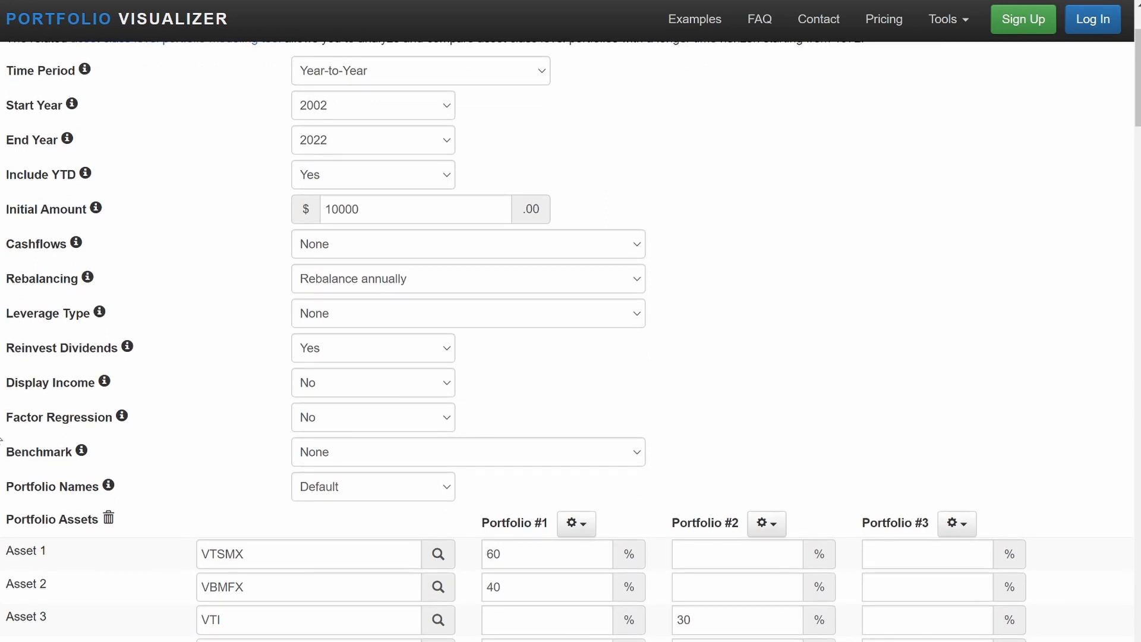
{"action": "left_click", "coordinate": [378, 454]}
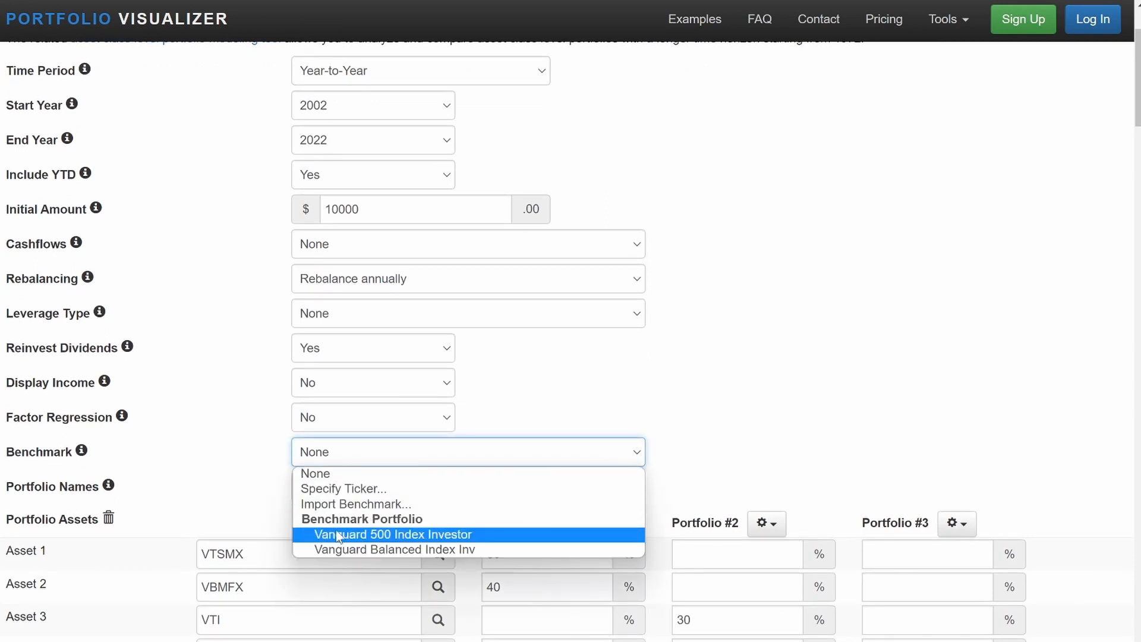
{"action": "left_click", "coordinate": [473, 539]}
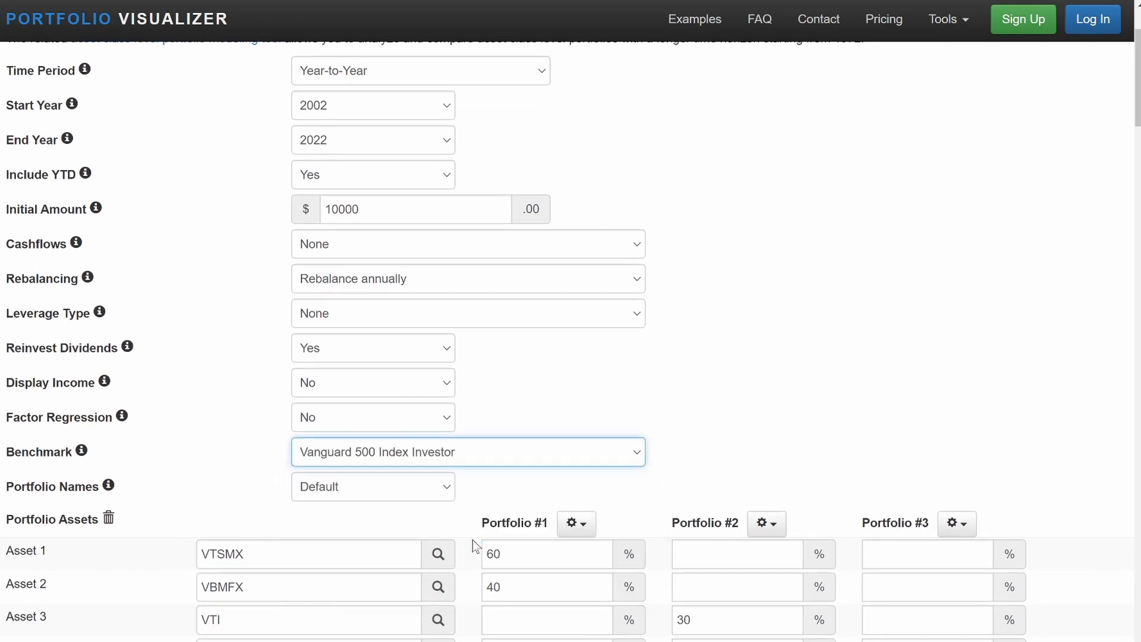
Rerun the portfolio analysis with the selected benchmark included
{"action": "scroll", "coordinate": [472, 539], "scroll_direction": "down", "scroll_amount": 9}
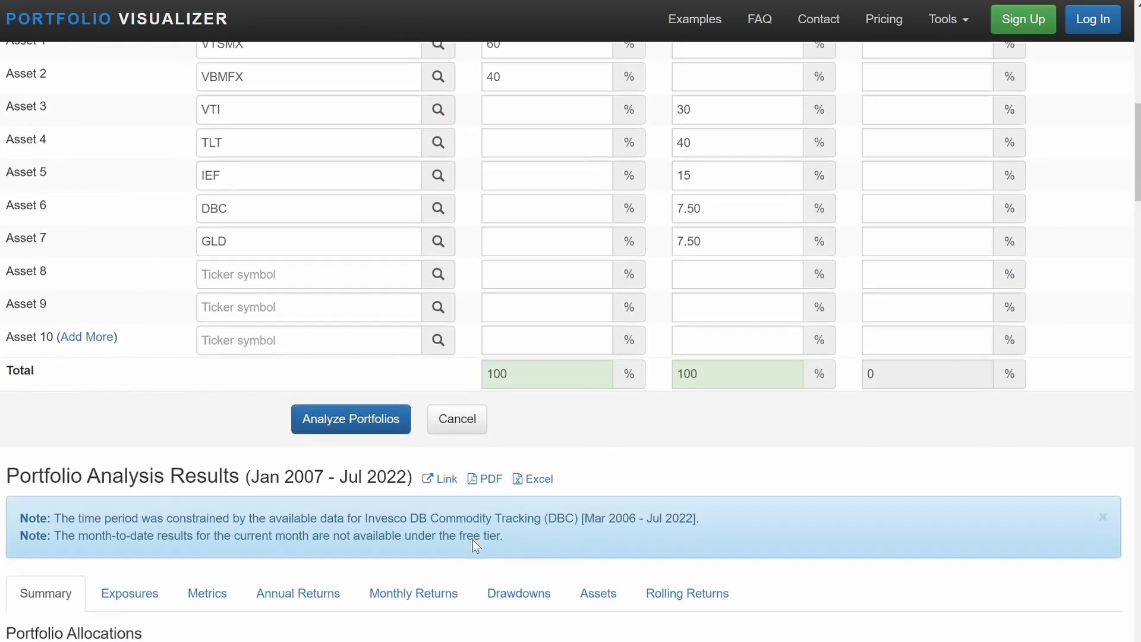
{"action": "scroll", "coordinate": [472, 540], "scroll_direction": "down", "scroll_amount": 2}
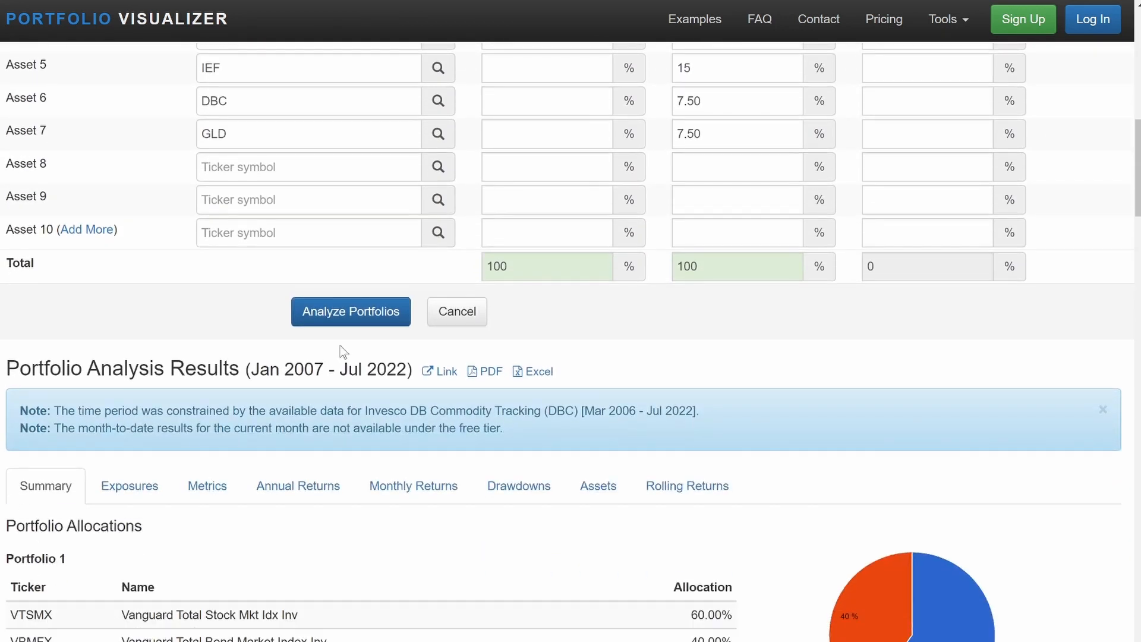
{"action": "left_click", "coordinate": [343, 314]}
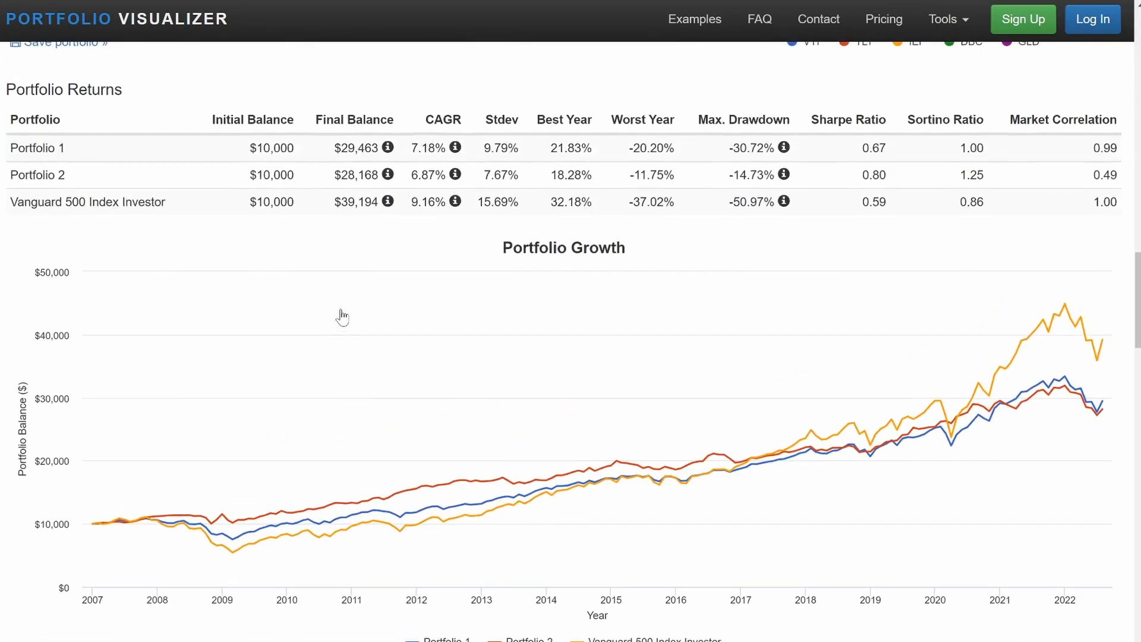
Check the Vanguard 500 Index Investor's growth, CAGR and inflation-adjusted CAGR against the two portfolios
{"action": "mouse_move", "coordinate": [1108, 326]}
{"action": "left_click_drag", "start_coordinate": [412, 202], "coordinate": [446, 212]}
{"action": "mouse_move", "coordinate": [455, 202]}
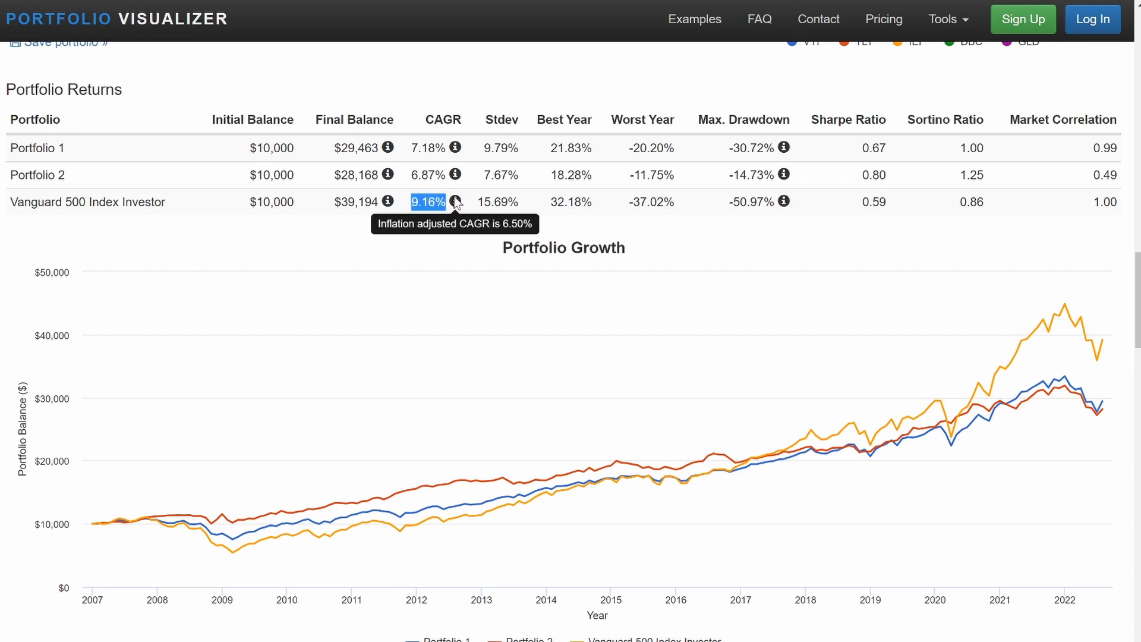
Set the backtest's cashflows to Contribute fixed amount
{"action": "scroll", "coordinate": [455, 202], "scroll_direction": "up", "scroll_amount": 20}
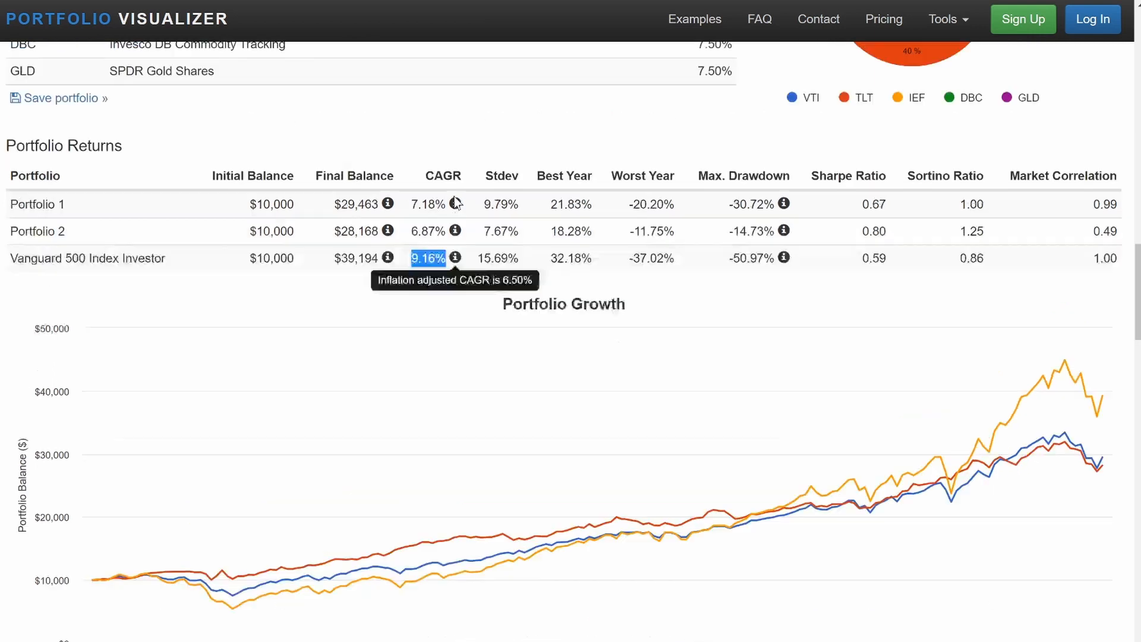
{"action": "scroll", "coordinate": [454, 198], "scroll_direction": "up", "scroll_amount": 2}
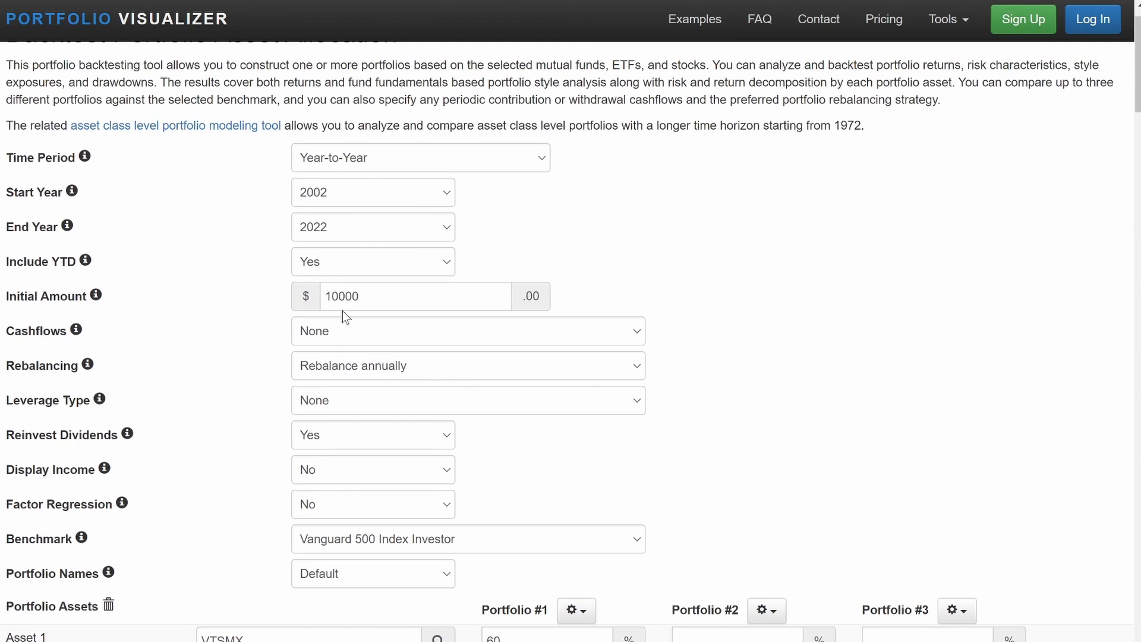
{"action": "double_click", "coordinate": [358, 296]}
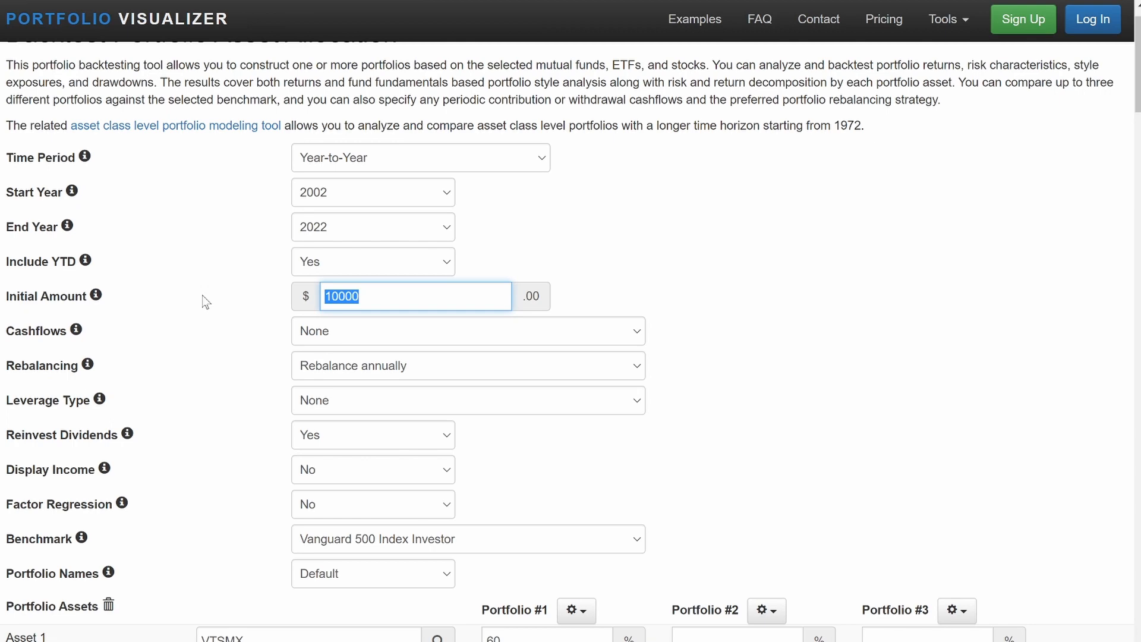
{"action": "scroll", "coordinate": [206, 302], "scroll_direction": "down", "scroll_amount": 20}
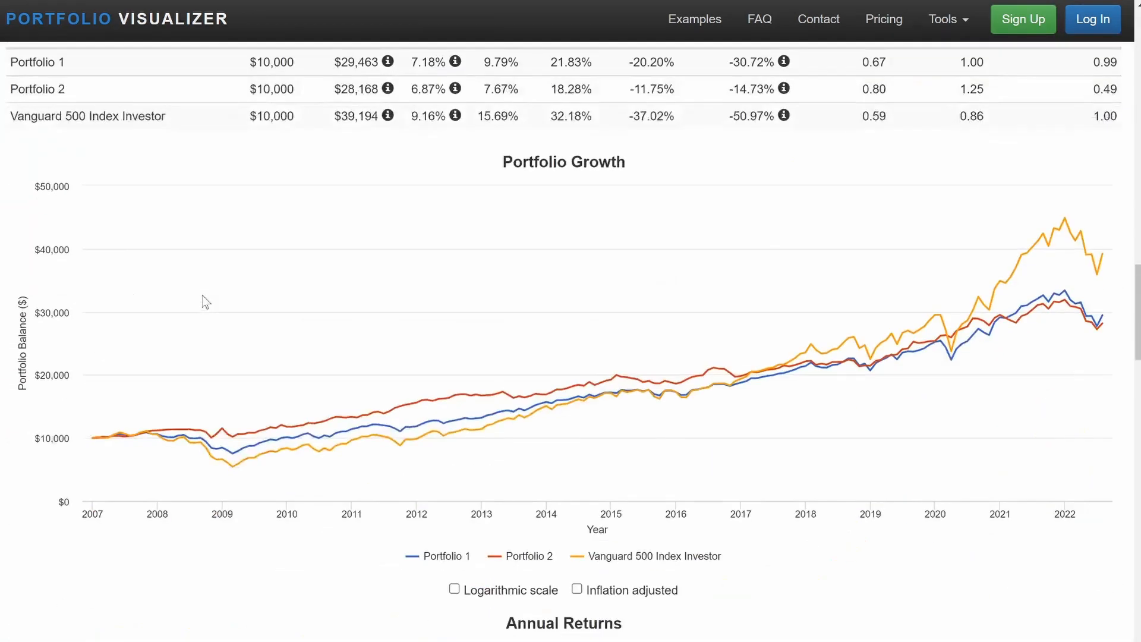
{"action": "scroll", "coordinate": [669, 377], "scroll_direction": "up", "scroll_amount": 20}
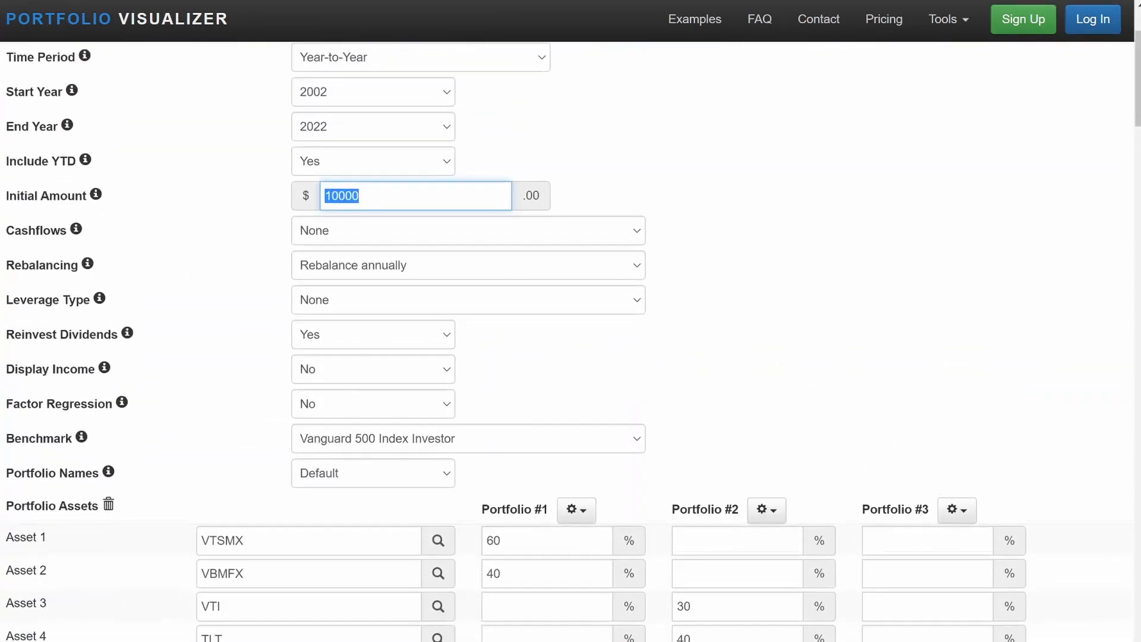
{"action": "scroll", "coordinate": [302, 372], "scroll_direction": "up", "scroll_amount": 2}
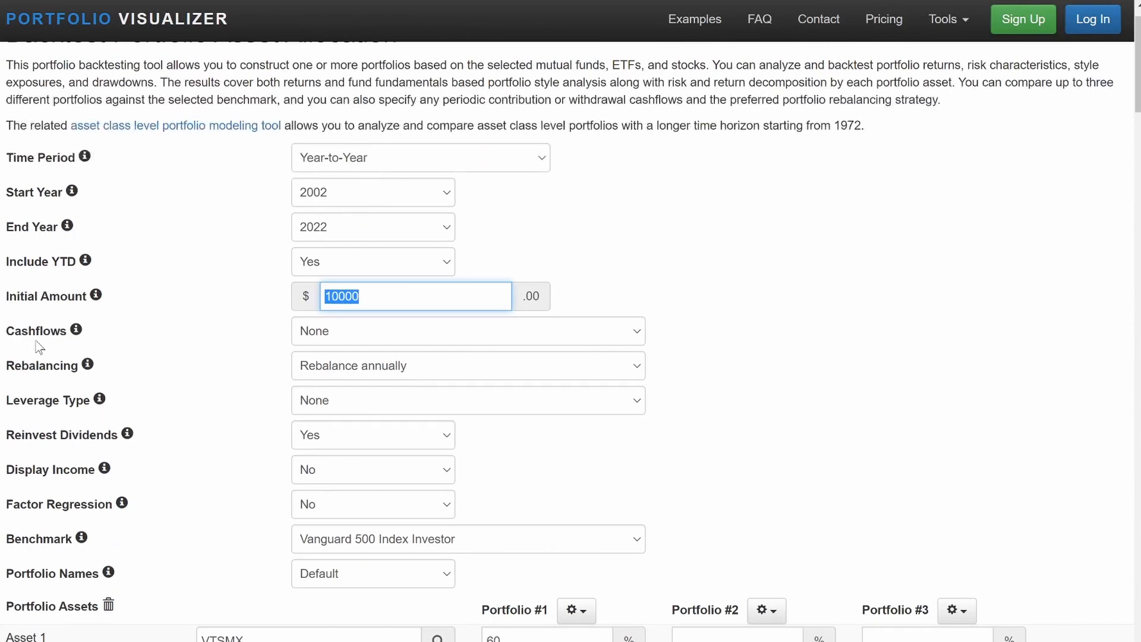
{"action": "left_click", "coordinate": [342, 334]}
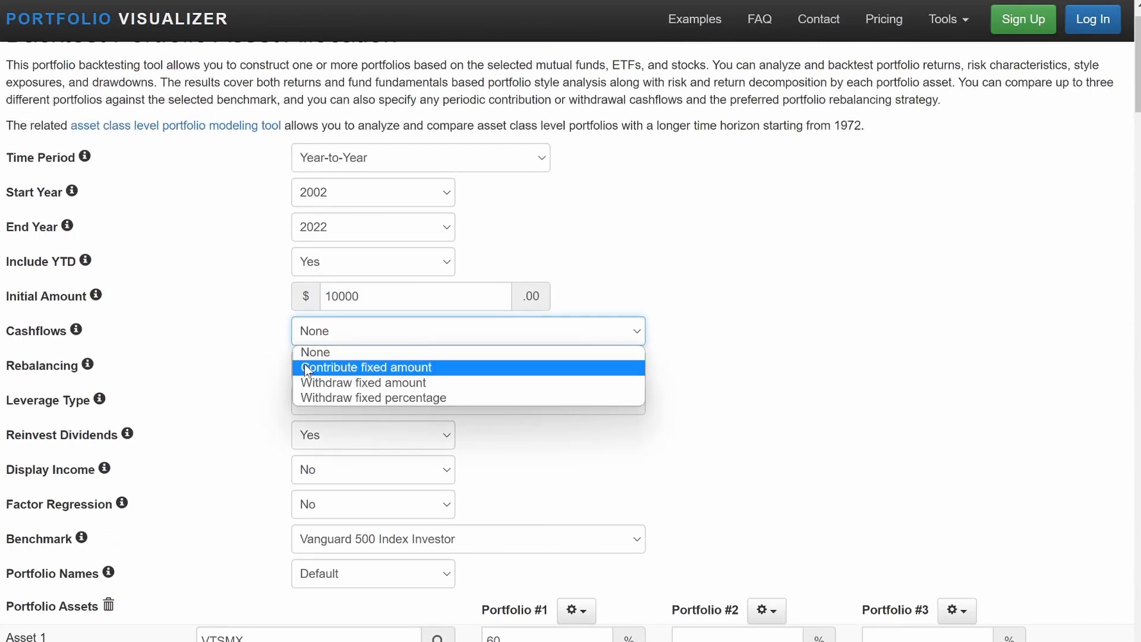
{"action": "left_click", "coordinate": [335, 368]}
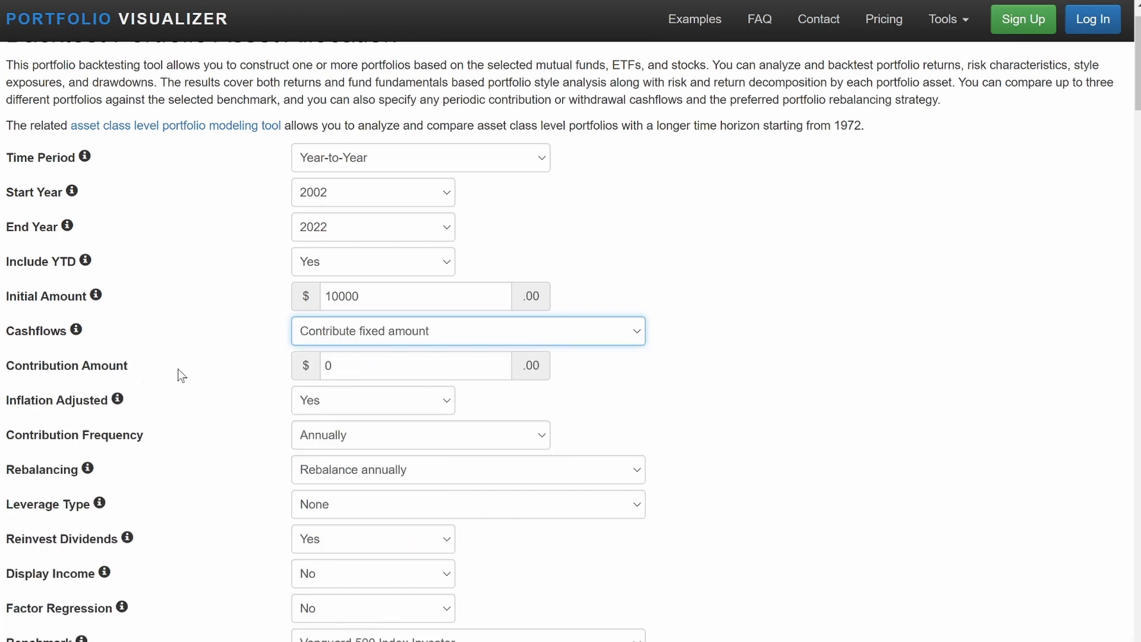
Set the contribution amount to $500 with a monthly contribution frequency
{"action": "left_click", "coordinate": [326, 366]}
{"action": "key", "text": "BackSpace"}
{"action": "type", "text": "500"}
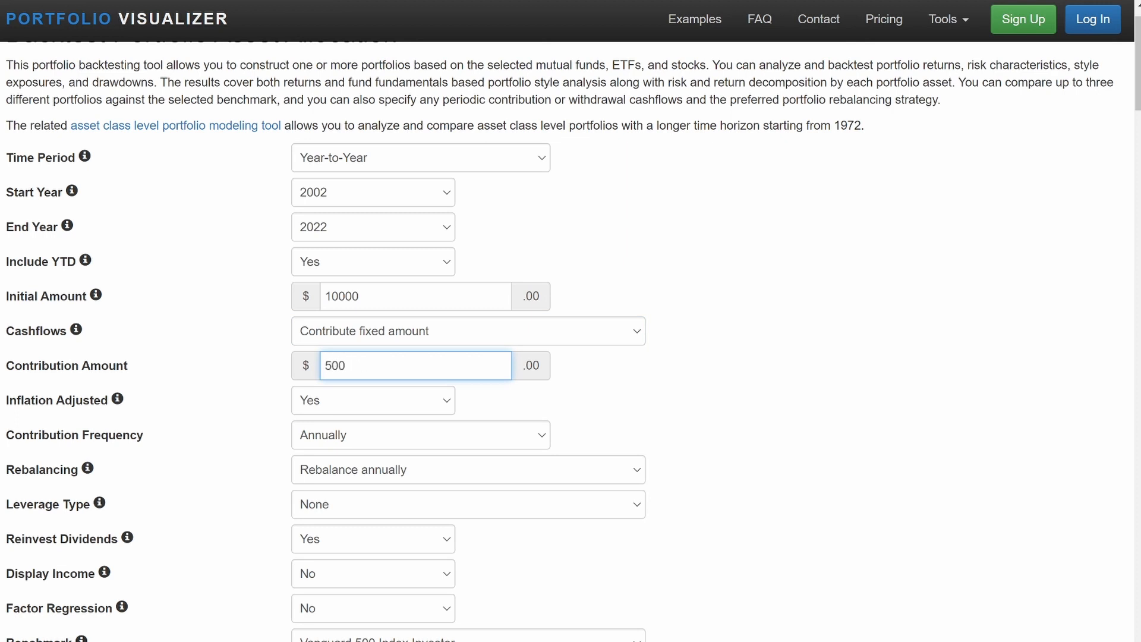
{"action": "left_click", "coordinate": [333, 437]}
{"action": "left_click", "coordinate": [322, 457]}
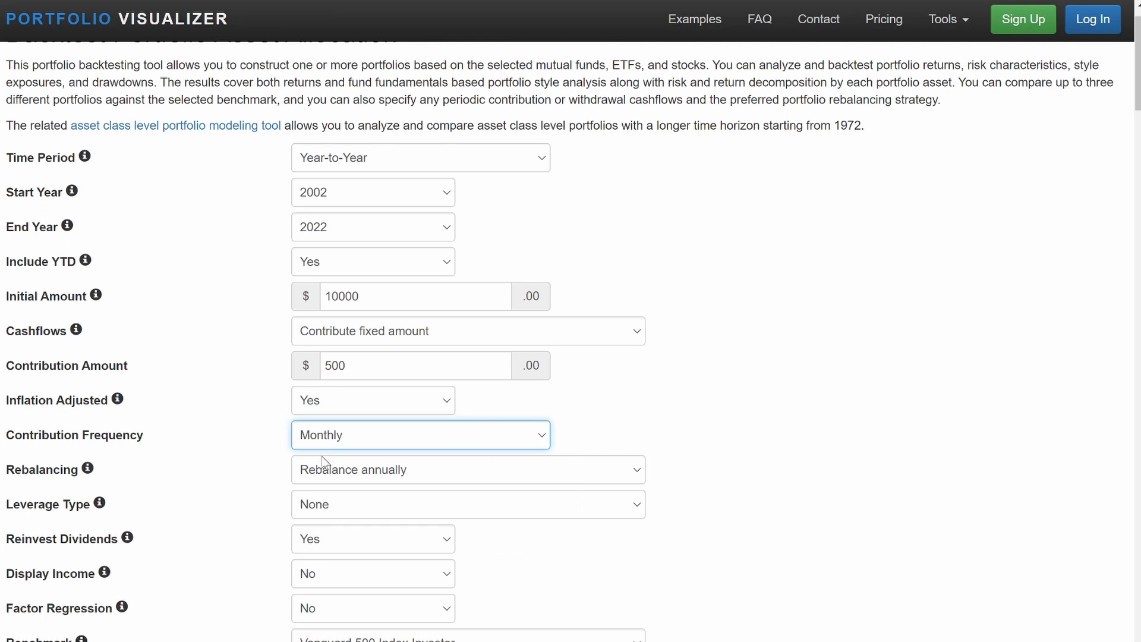
{"action": "left_click", "coordinate": [221, 448]}
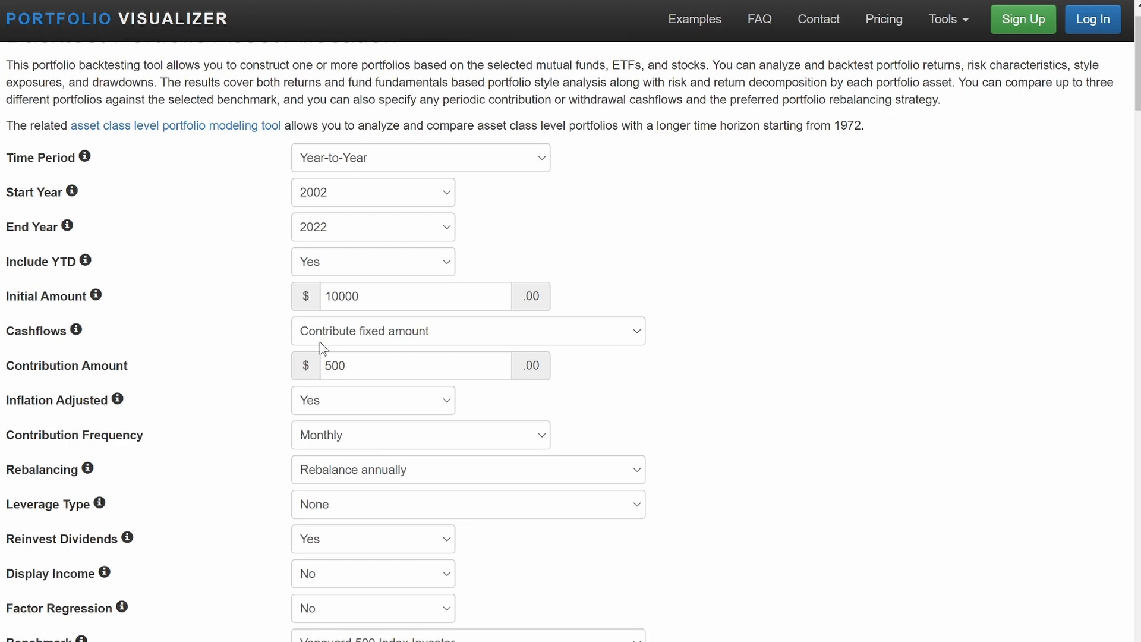
Set the initial investment amount to $6000
{"action": "left_click_drag", "start_coordinate": [357, 296], "coordinate": [302, 299]}
{"action": "type", "text": "6"}
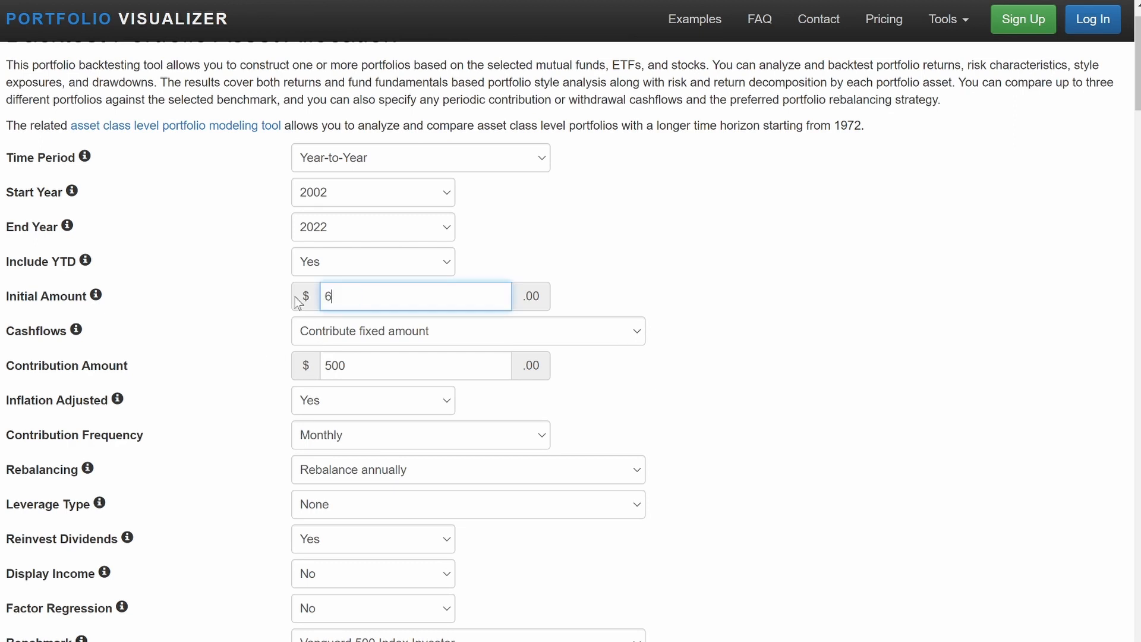
{"action": "type", "text": "000"}
{"action": "left_click", "coordinate": [793, 311]}
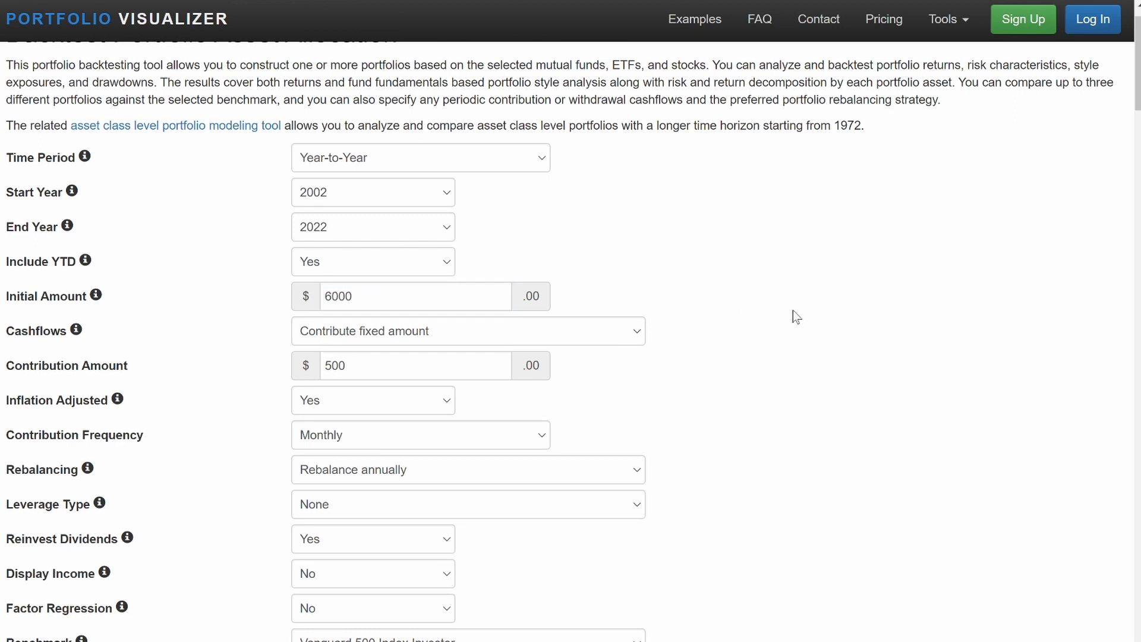
Rerun the portfolio analysis with the new initial amount and recurring contributions
{"action": "scroll", "coordinate": [793, 310], "scroll_direction": "down", "scroll_amount": 5}
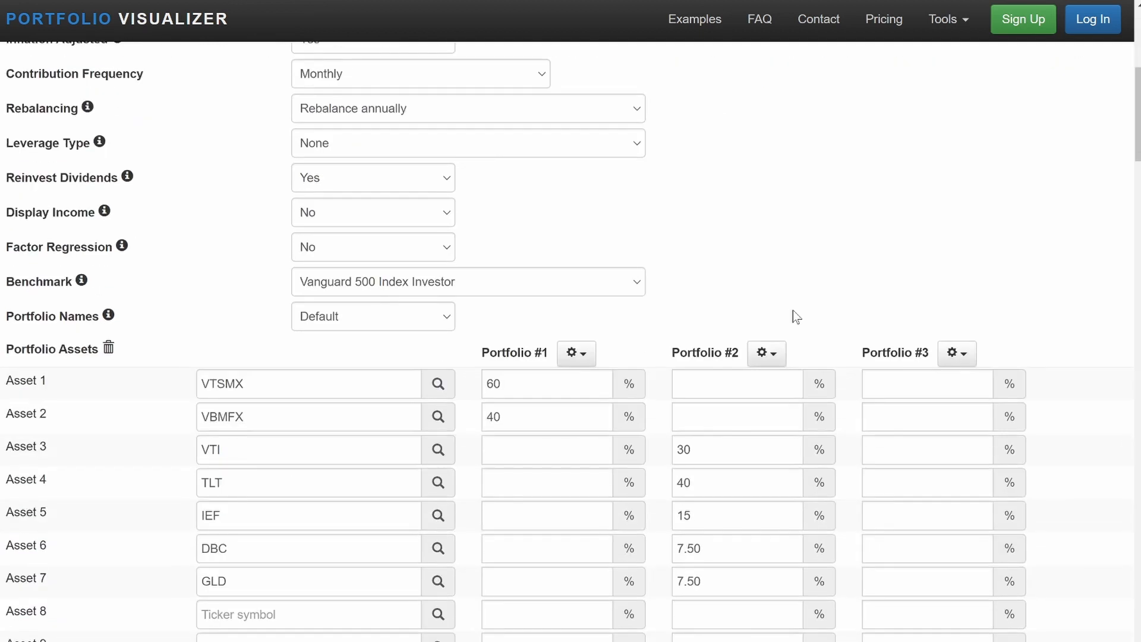
{"action": "scroll", "coordinate": [793, 311], "scroll_direction": "down", "scroll_amount": 5}
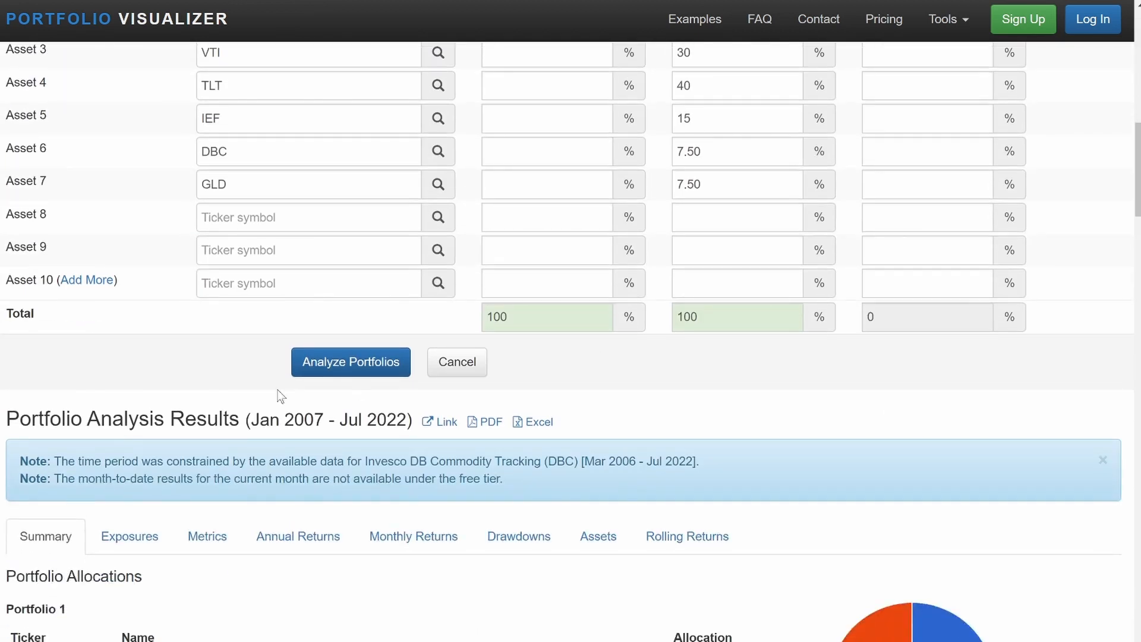
{"action": "scroll", "coordinate": [366, 380], "scroll_direction": "up", "scroll_amount": 2}
{"action": "left_click", "coordinate": [352, 463]}
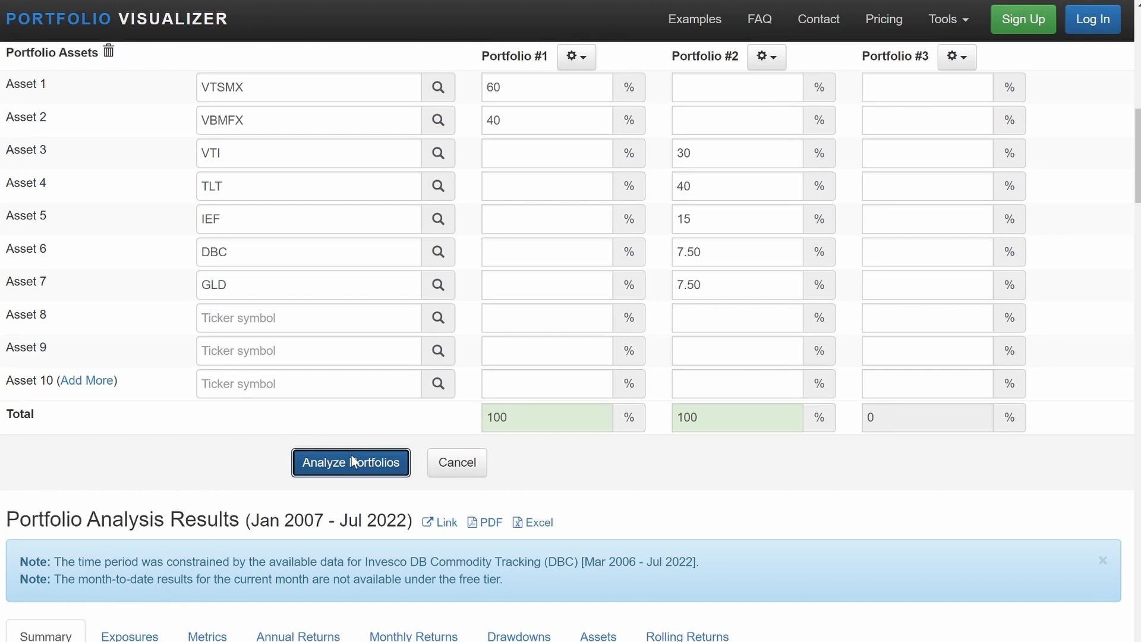
Examine the updated Portfolio Growth chart and try toggling its logarithmic scale
{"action": "scroll", "coordinate": [637, 468], "scroll_direction": "down", "scroll_amount": 6}
{"action": "scroll", "coordinate": [638, 461], "scroll_direction": "down", "scroll_amount": 6}
{"action": "scroll", "coordinate": [637, 466], "scroll_direction": "up", "scroll_amount": 6}
{"action": "scroll", "coordinate": [637, 466], "scroll_direction": "down", "scroll_amount": 5}
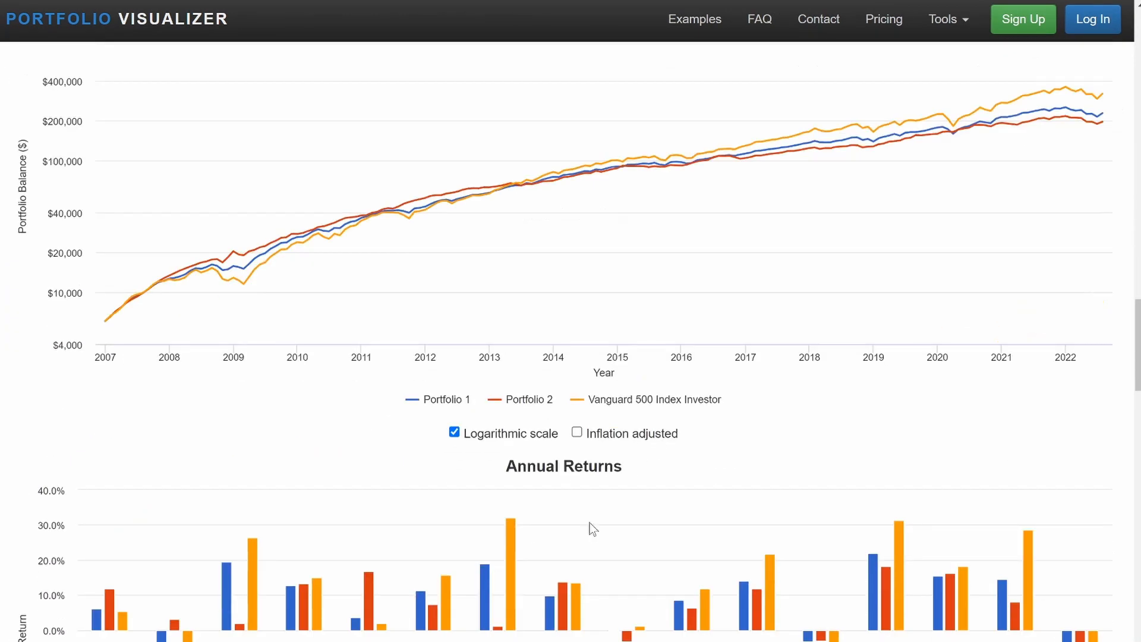
{"action": "left_click", "coordinate": [454, 432]}
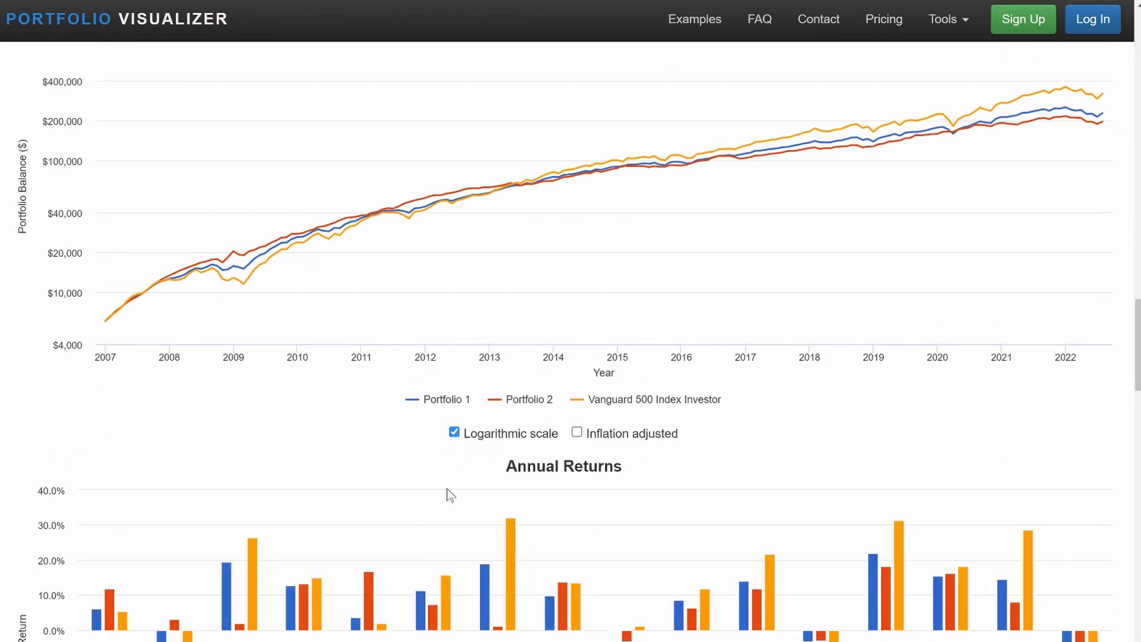
Show the Portfolio Growth chart inflation adjusted on a non-logarithmic scale, and examine it with Portfolio 1's inflation-adjusted CAGR and the Annual Returns
{"action": "left_click", "coordinate": [576, 433]}
{"action": "scroll", "coordinate": [673, 447], "scroll_direction": "up", "scroll_amount": 3}
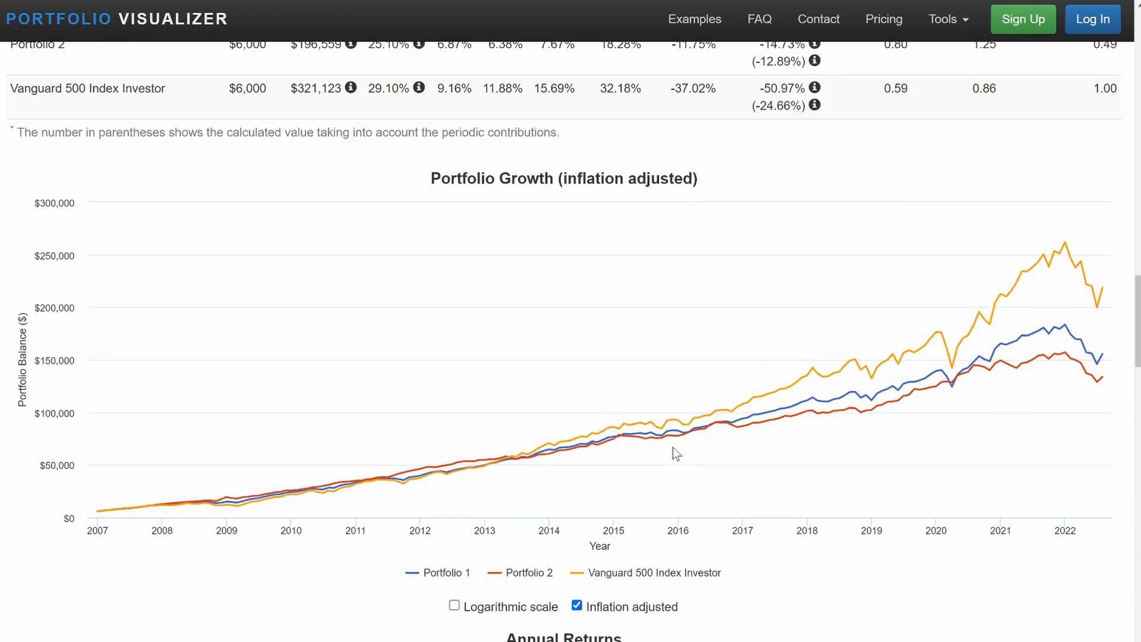
{"action": "scroll", "coordinate": [987, 357], "scroll_direction": "up", "scroll_amount": 4}
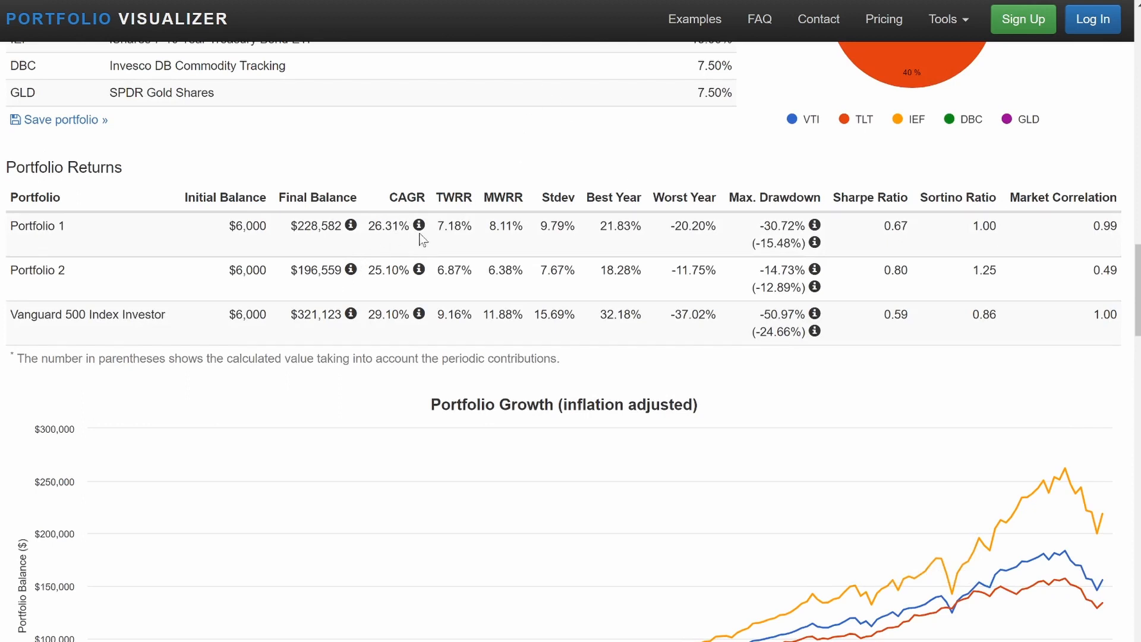
{"action": "mouse_move", "coordinate": [420, 227]}
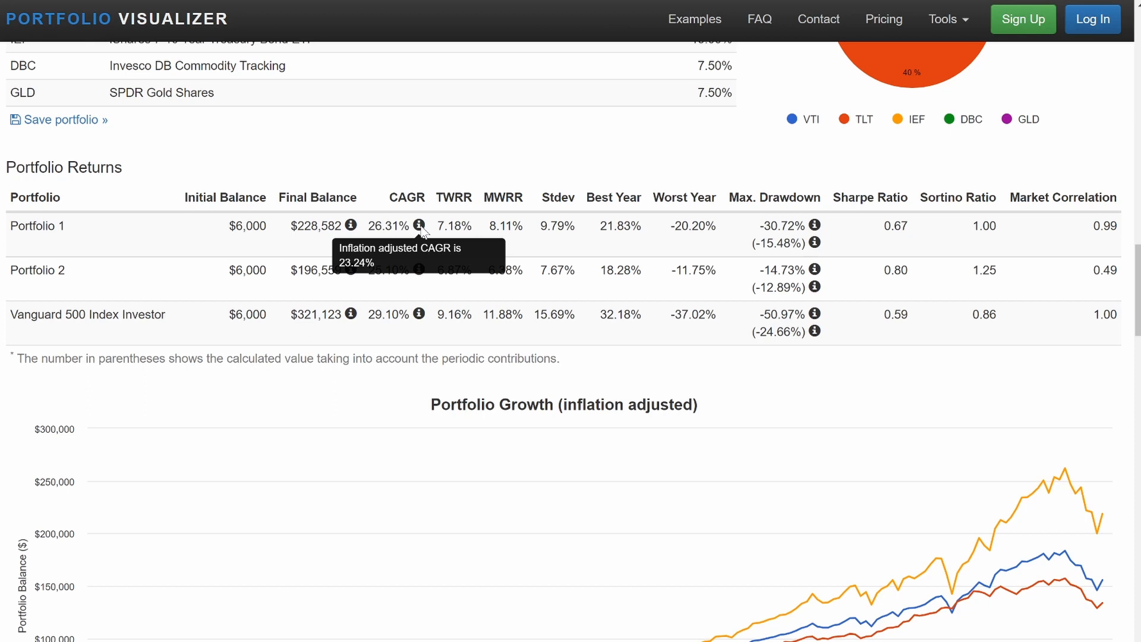
{"action": "scroll", "coordinate": [617, 499], "scroll_direction": "down", "scroll_amount": 3}
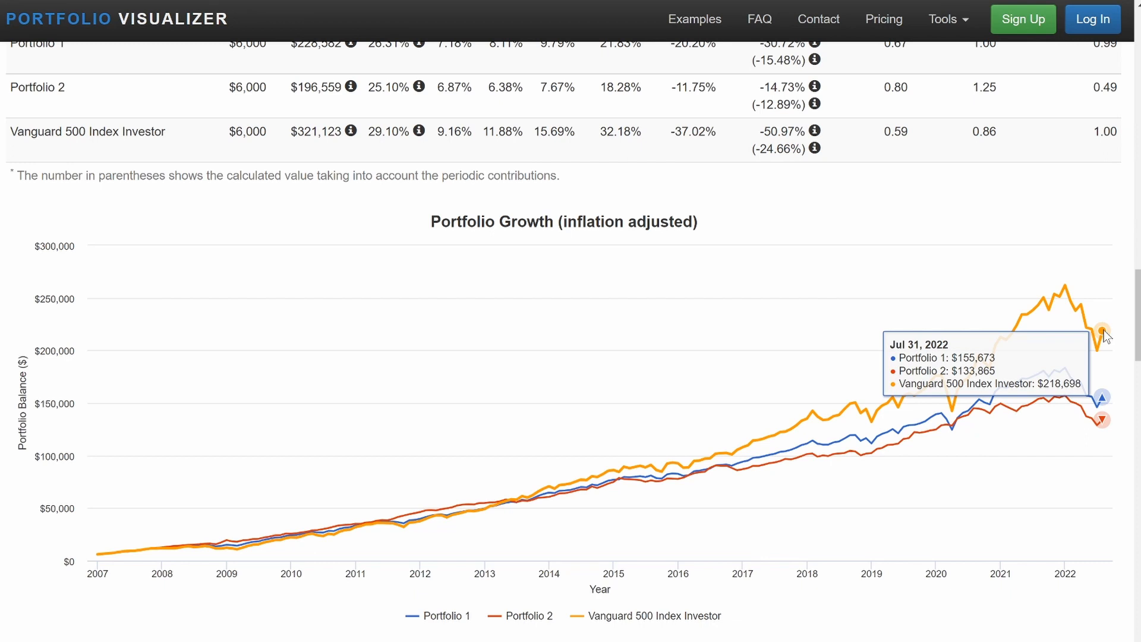
{"action": "scroll", "coordinate": [1104, 330], "scroll_direction": "down", "scroll_amount": 8}
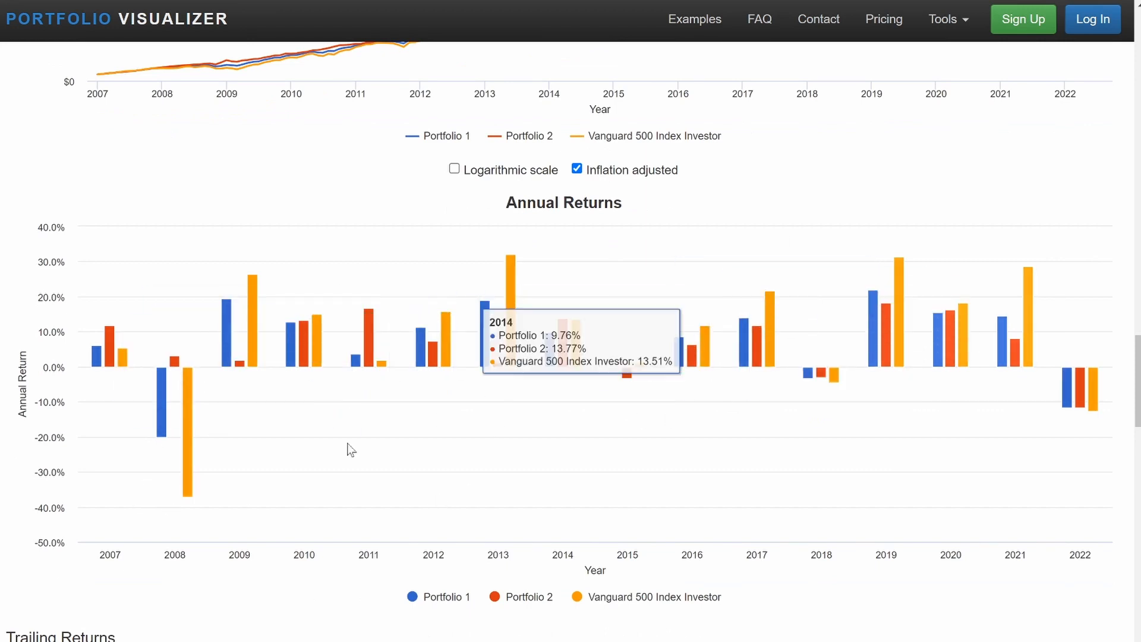
Clear the Portfolio #2 allocations of VTI, TLT, IEF, DBC and GLD
{"action": "scroll", "coordinate": [324, 364], "scroll_direction": "up", "scroll_amount": 9}
{"action": "scroll", "coordinate": [323, 362], "scroll_direction": "up", "scroll_amount": 20}
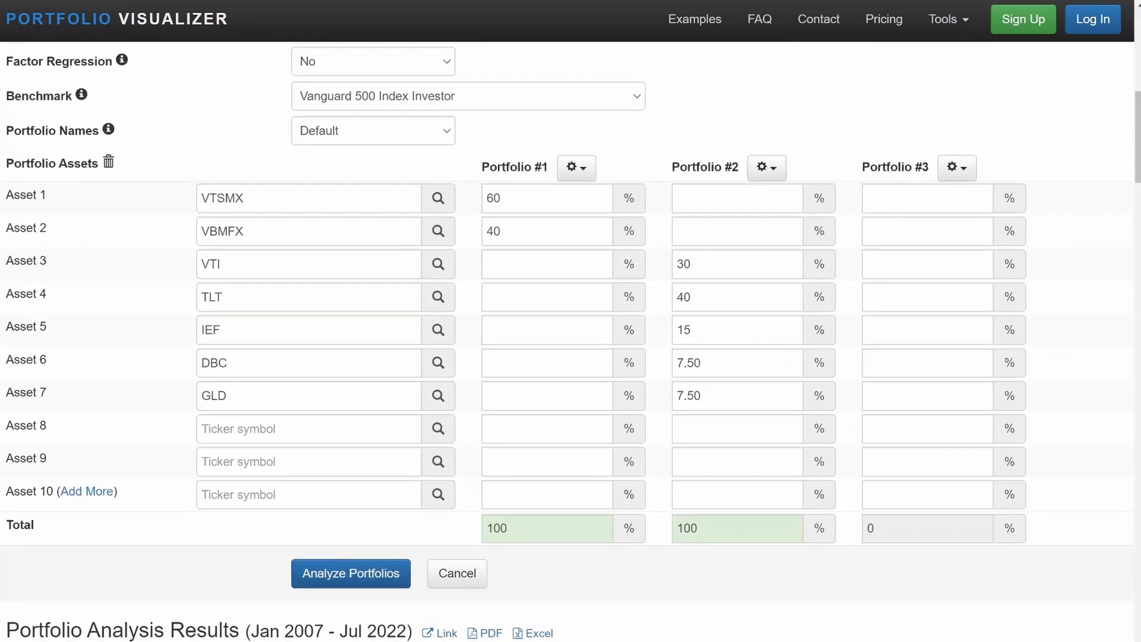
{"action": "double_click", "coordinate": [689, 264]}
{"action": "key", "text": "BackSpace"}
{"action": "double_click", "coordinate": [684, 297]}
{"action": "key", "text": "BackSpace"}
{"action": "double_click", "coordinate": [683, 330]}
{"action": "key", "text": "BackSpace"}
{"action": "double_click", "coordinate": [690, 363]}
{"action": "key", "text": "BackSpace"}
{"action": "double_click", "coordinate": [689, 396]}
{"action": "key", "text": "BackSpace"}
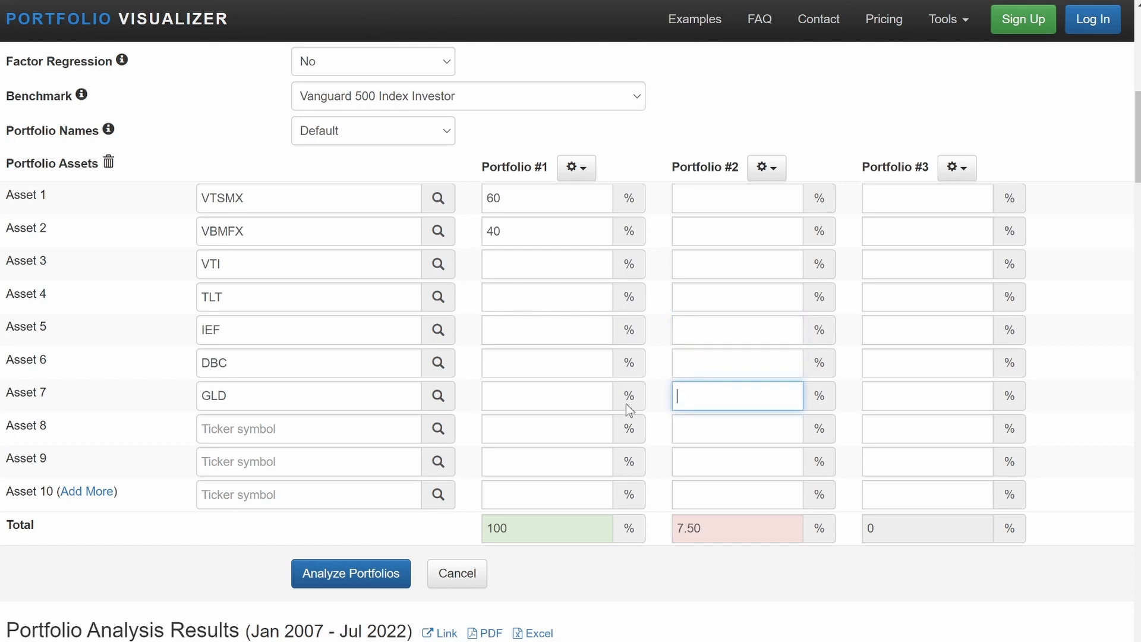
Remove the tickers GLD, DBC, IEF, TLT and VTI from the Asset 7 to Asset 3 rows
{"action": "left_click", "coordinate": [102, 402]}
{"action": "key", "text": "BackSpace"}
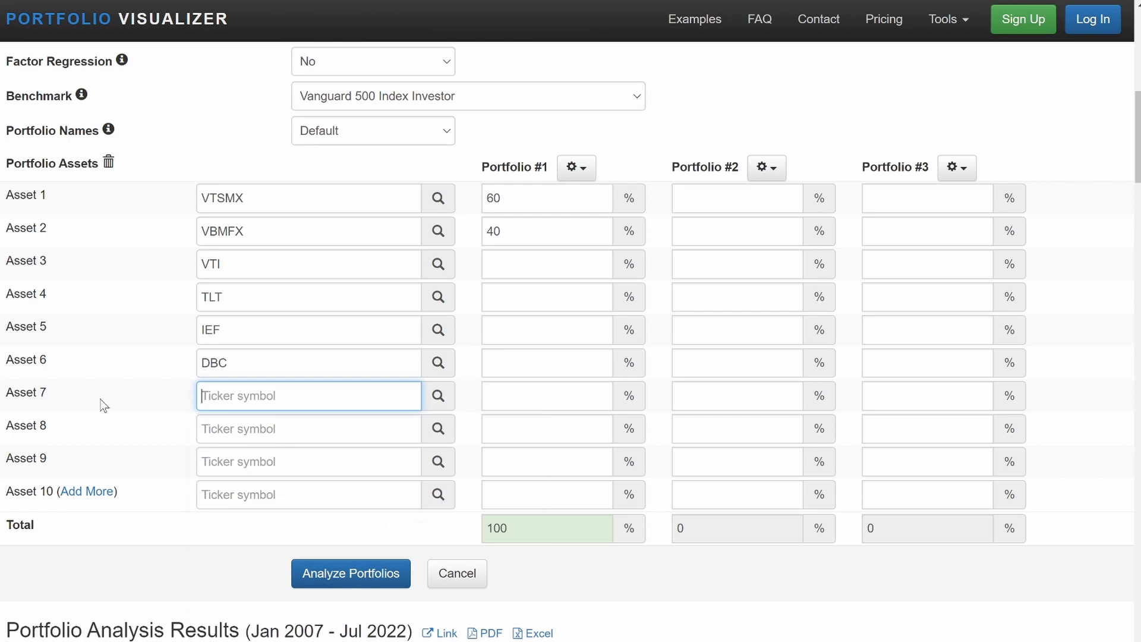
{"action": "left_click", "coordinate": [171, 366]}
{"action": "key", "text": "BackSpace"}
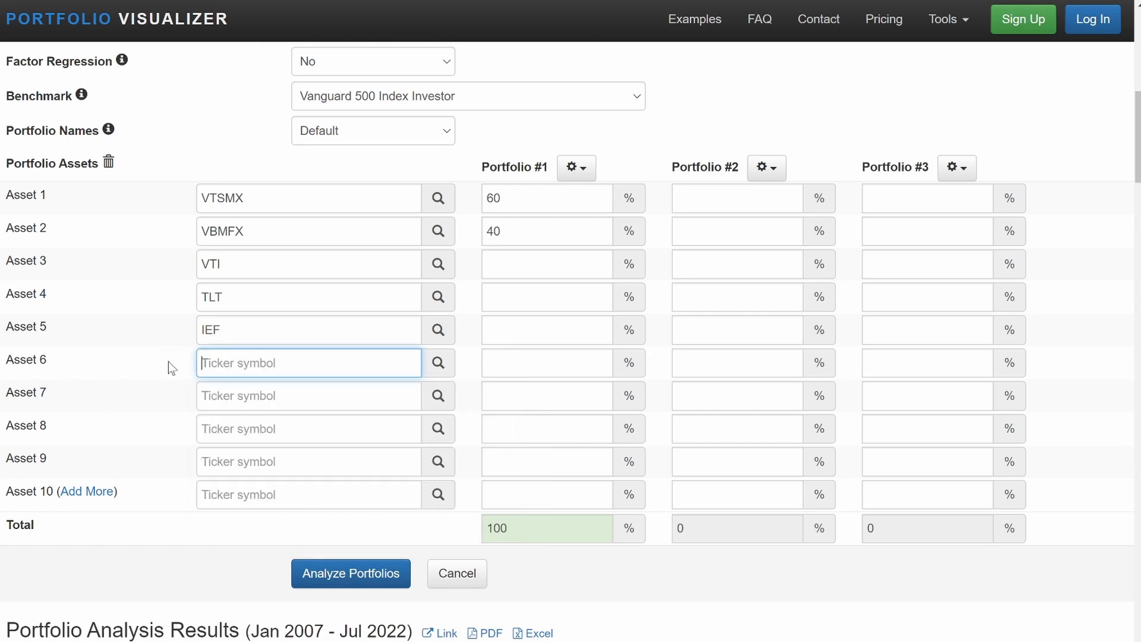
{"action": "left_click", "coordinate": [177, 335]}
{"action": "key", "text": "BackSpace"}
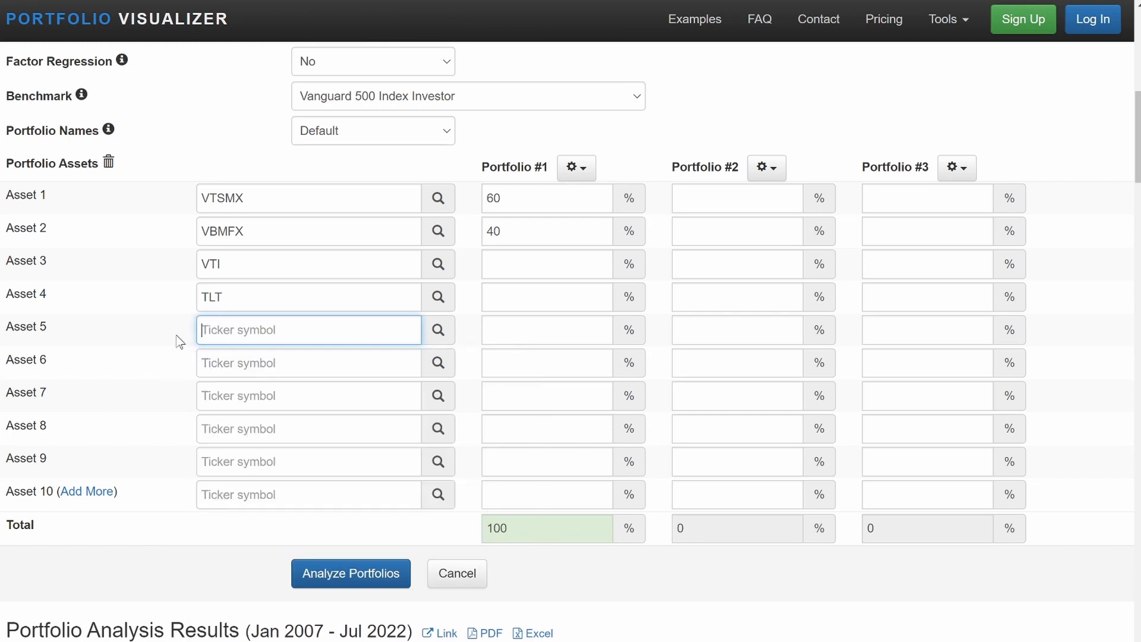
{"action": "left_click", "coordinate": [120, 299]}
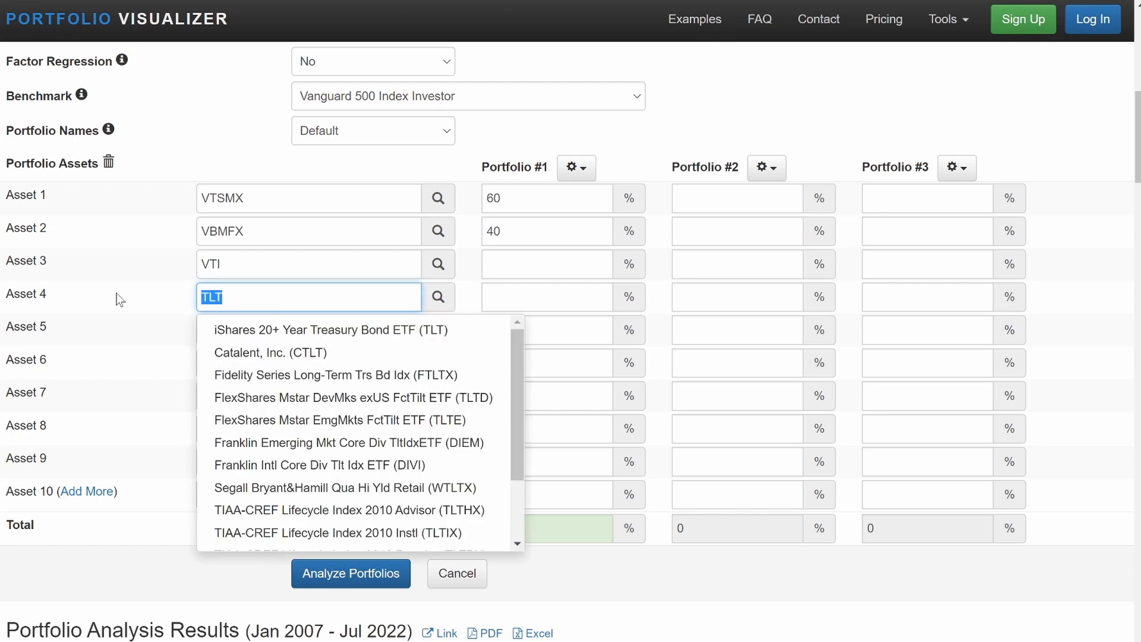
{"action": "key", "text": "BackSpace"}
{"action": "left_click", "coordinate": [220, 264]}
{"action": "key", "text": "BackSpace"}
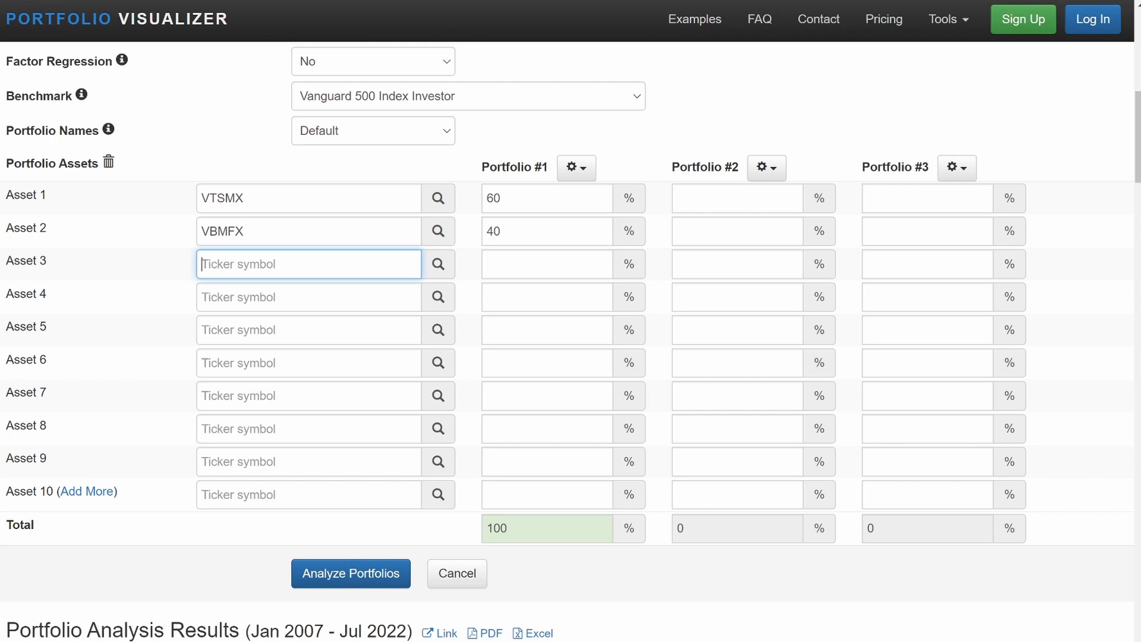
Add SPY, QQQ and O as the tickers for Assets 3, 4 and 5
{"action": "type", "text": "SPY"}
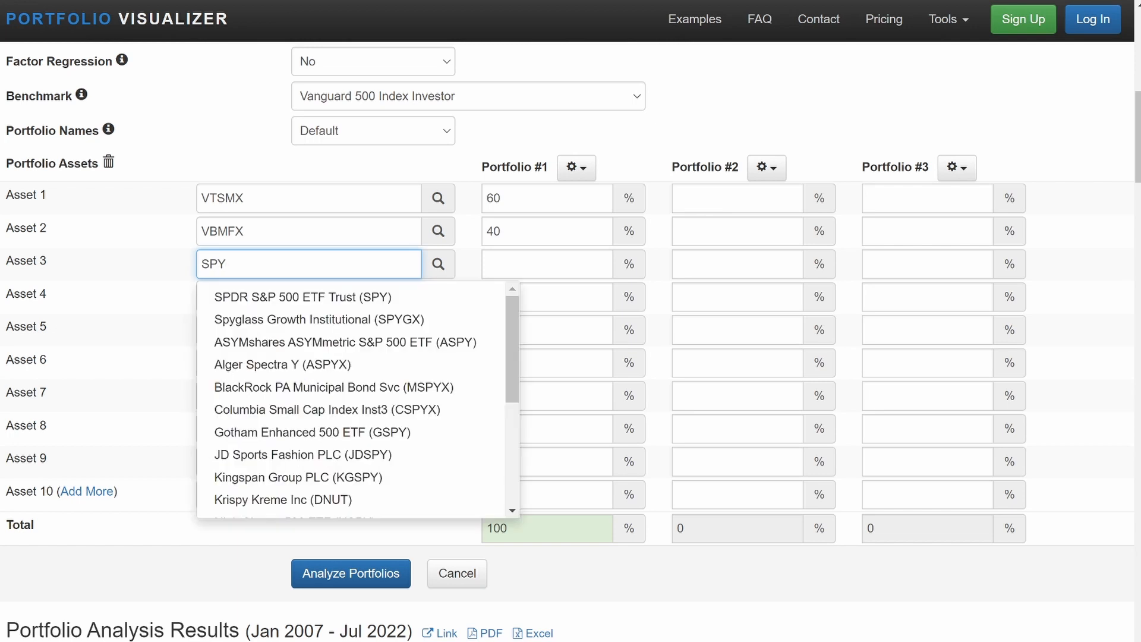
{"action": "left_click", "coordinate": [229, 291]}
{"action": "key", "text": "Tab"}
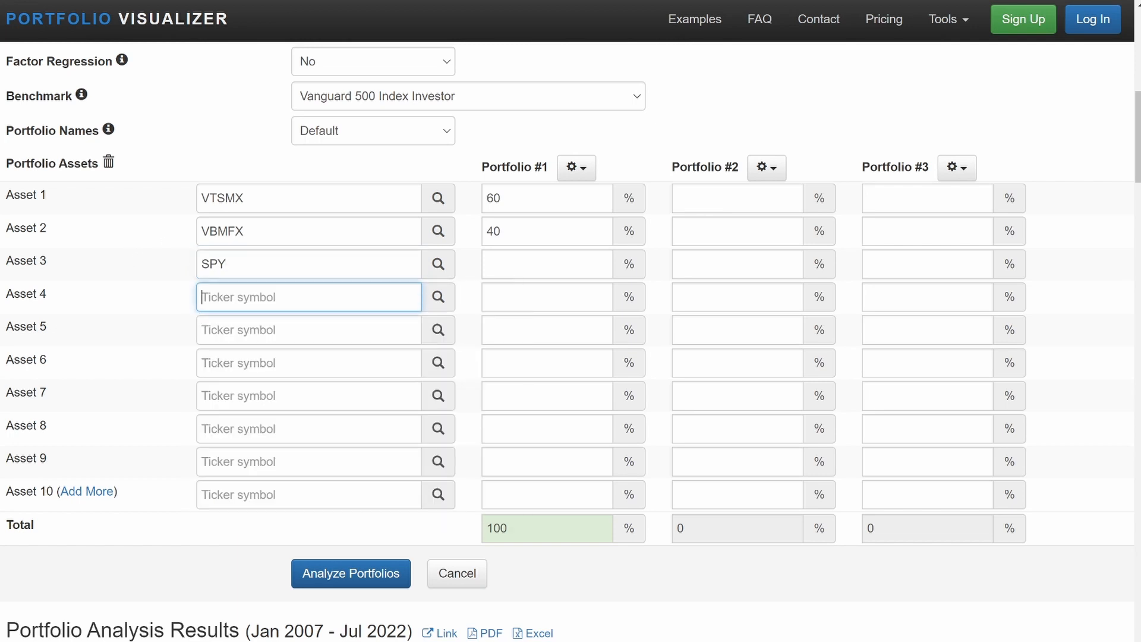
{"action": "type", "text": "QQQ"}
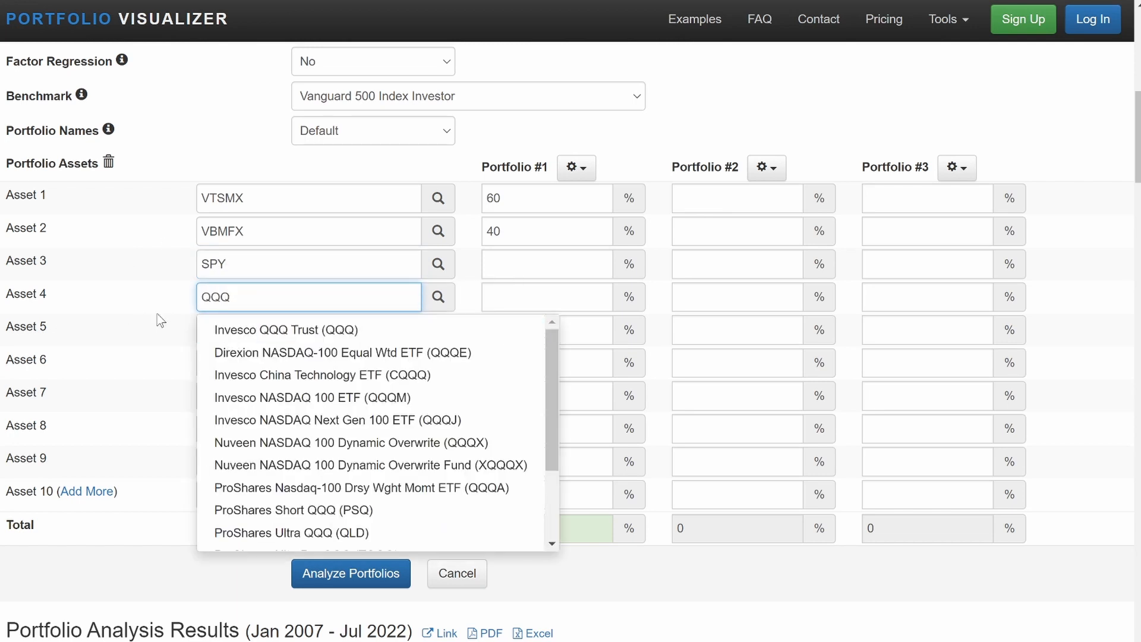
{"action": "left_click", "coordinate": [241, 336]}
{"action": "key", "text": "Tab"}
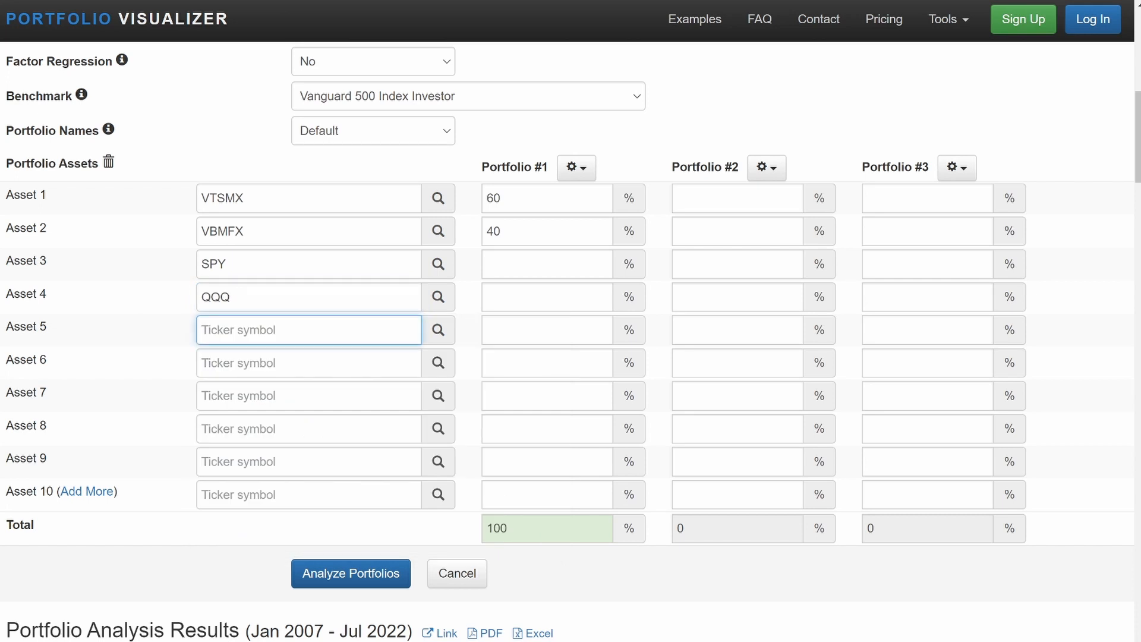
{"action": "type", "text": "Q"}
{"action": "left_click", "coordinate": [142, 354]}
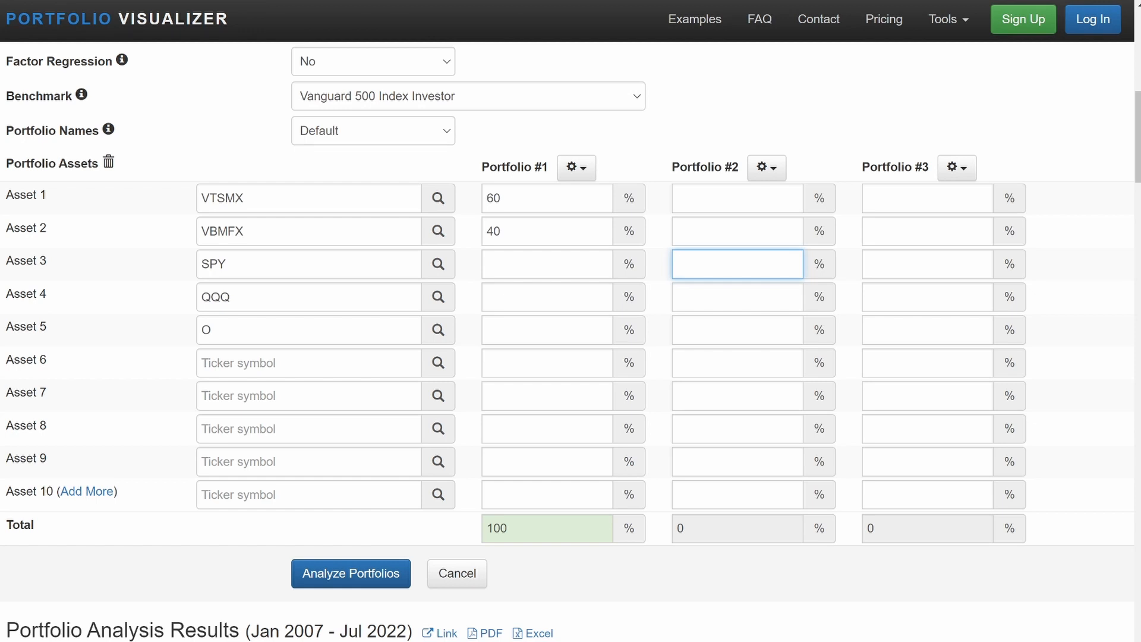
Allocate Portfolio #2 as 50% SPY, 25% QQQ and 25% O
{"action": "type", "text": "50"}
{"action": "left_click", "coordinate": [737, 297]}
{"action": "type", "text": "25"}
{"action": "left_click", "coordinate": [737, 329]}
{"action": "type", "text": "25"}
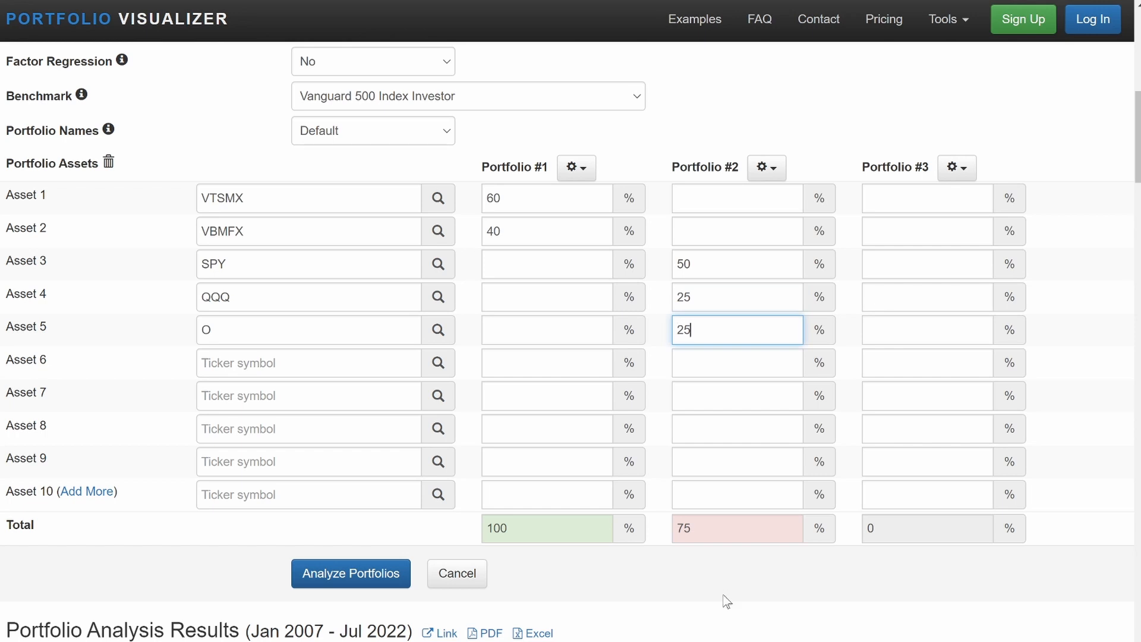
{"action": "left_click", "coordinate": [683, 604]}
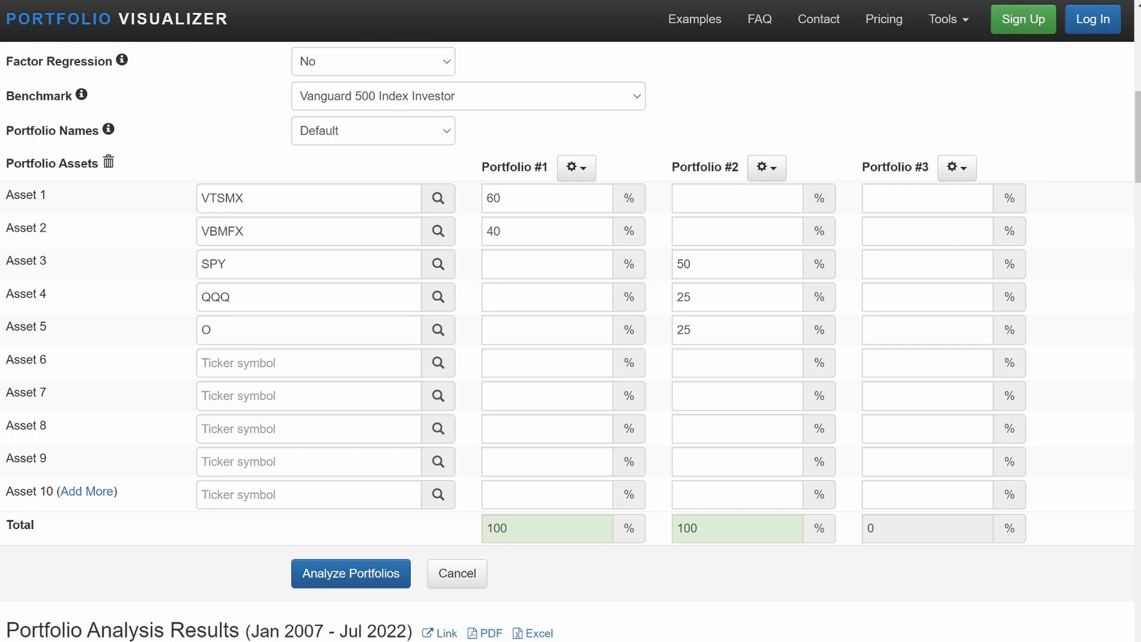
Run the analysis with the SPY, QQQ and O portfolio and view its Portfolio Growth chart without the logarithmic scale
{"action": "left_click", "coordinate": [334, 577]}
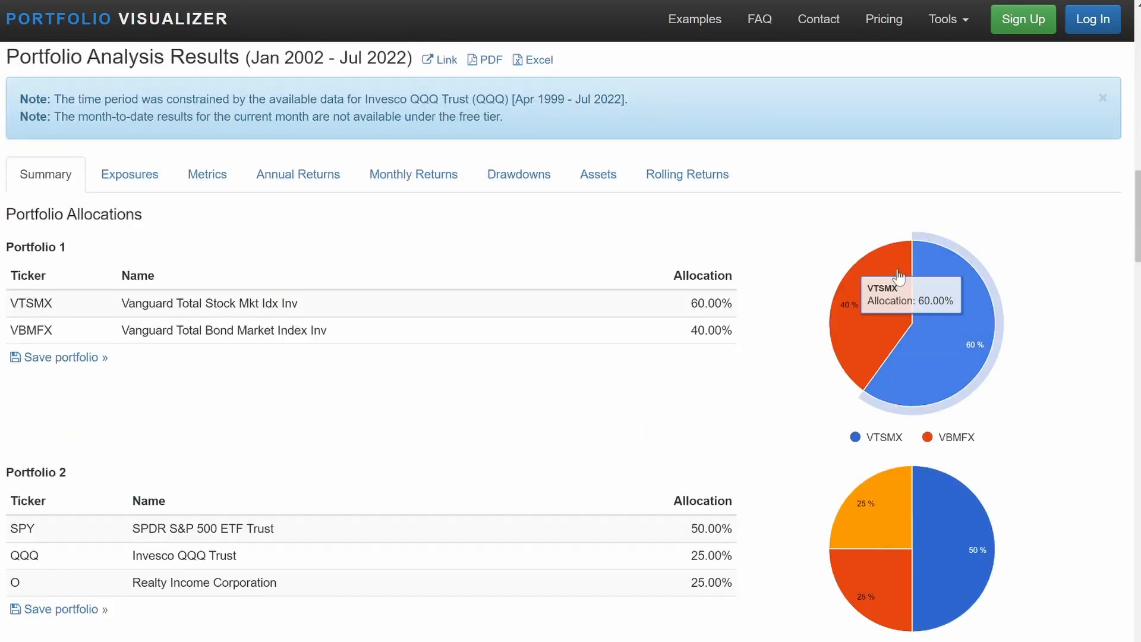
{"action": "scroll", "coordinate": [609, 406], "scroll_direction": "down", "scroll_amount": 8}
{"action": "scroll", "coordinate": [609, 405], "scroll_direction": "down", "scroll_amount": 5}
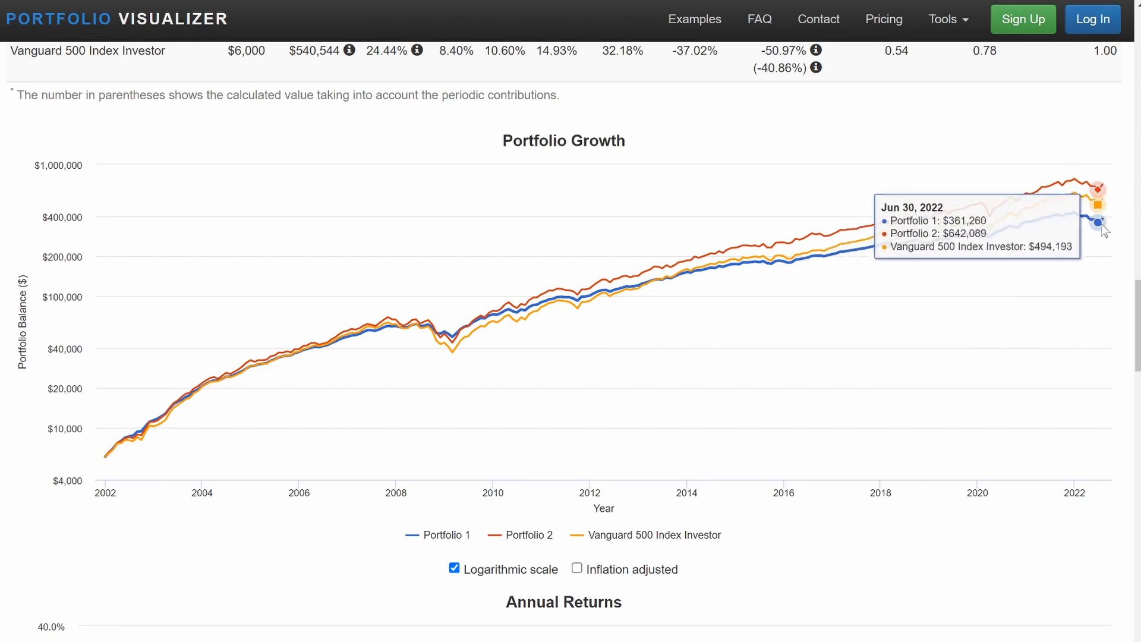
{"action": "left_click", "coordinate": [455, 568]}
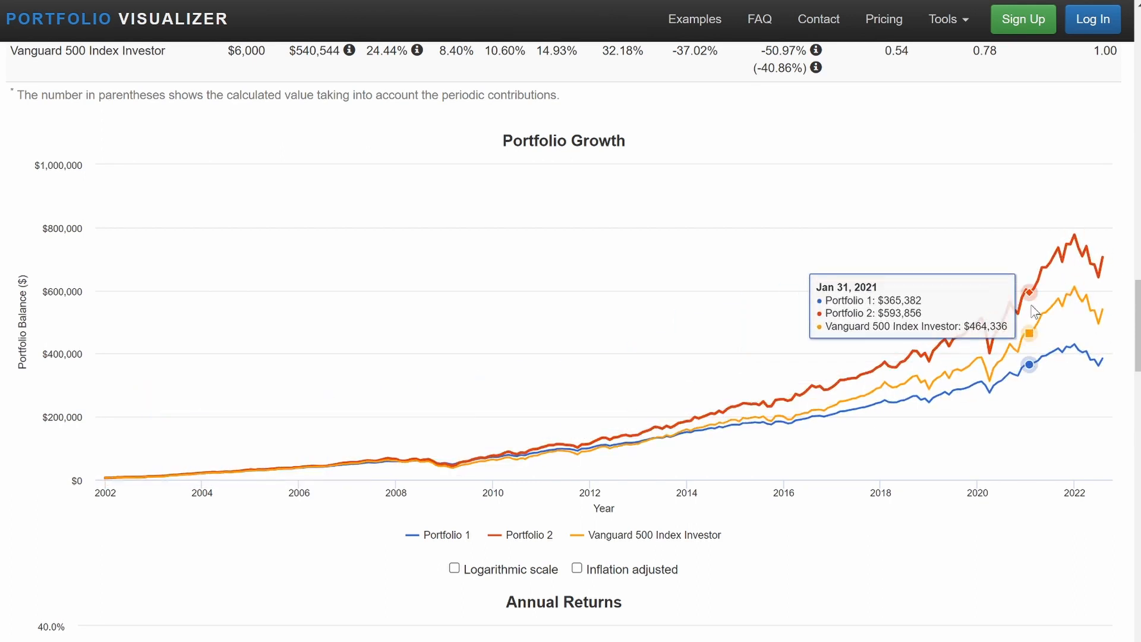
Add Tesla Inc (TSLA) as the ticker for Asset 6
{"action": "scroll", "coordinate": [1129, 290], "scroll_direction": "up", "scroll_amount": 20}
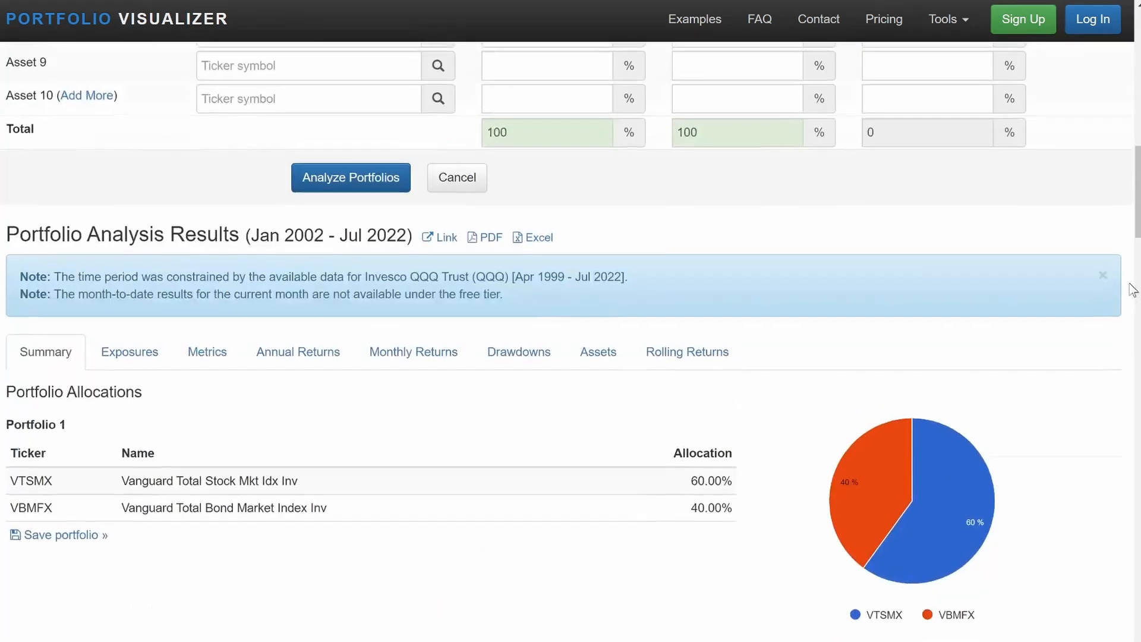
{"action": "left_click", "coordinate": [316, 312]}
{"action": "type", "text": "t"}
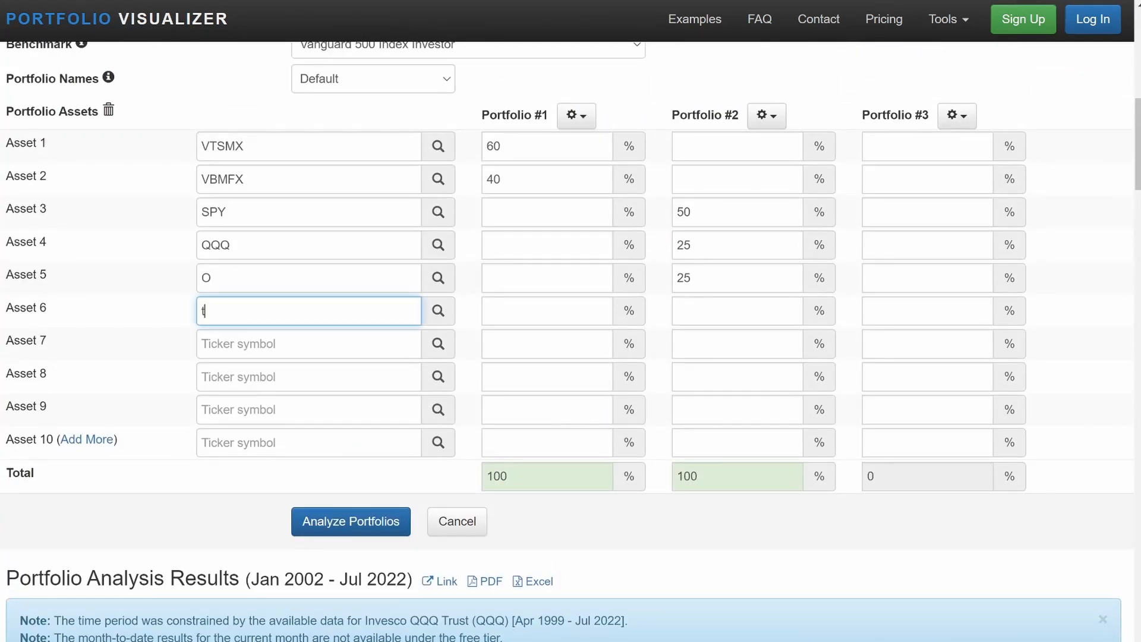
{"action": "type", "text": "sla"}
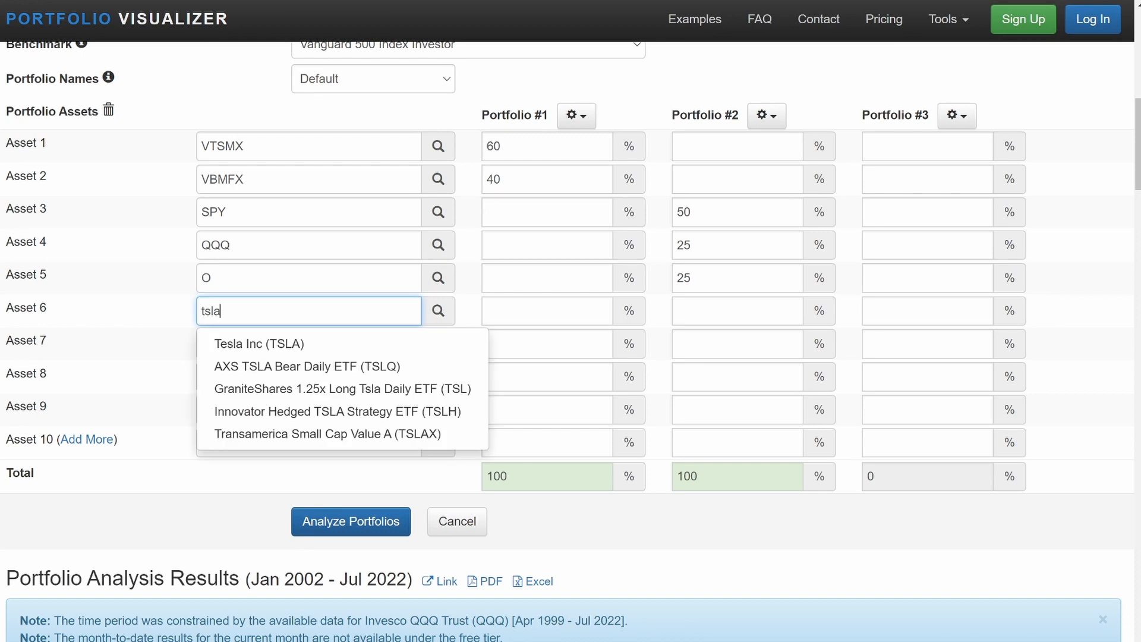
{"action": "left_click", "coordinate": [244, 343]}
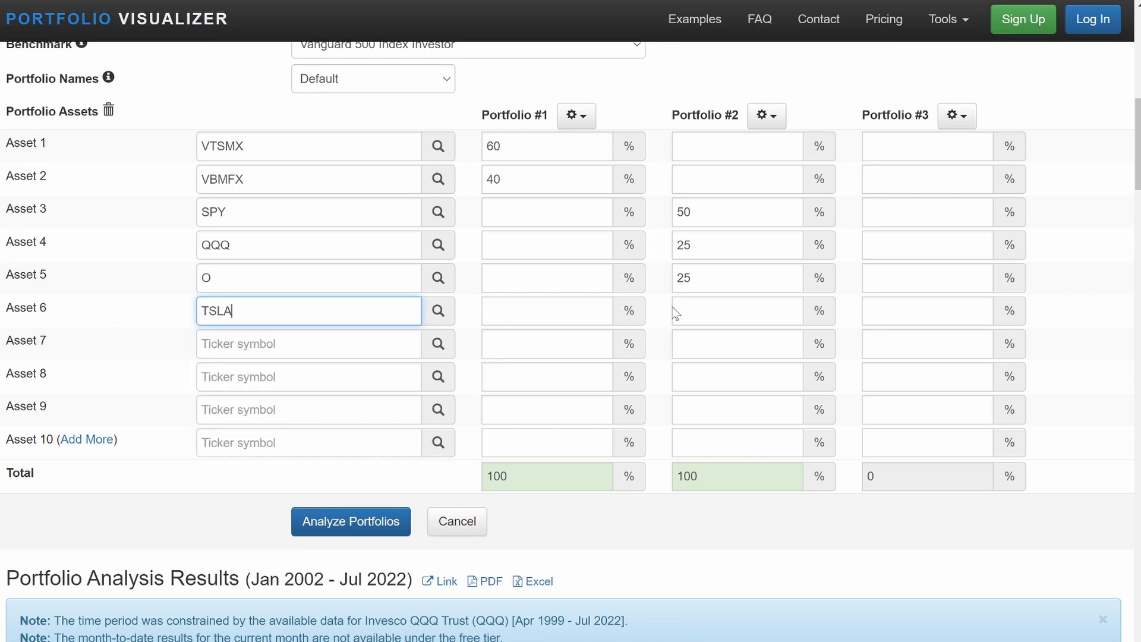
Set the Portfolio #2 allocations to 15% for O and 10% for TSLA
{"action": "left_click", "coordinate": [709, 278]}
{"action": "key", "text": "BackSpace"}
{"action": "key", "text": "BackSpace"}
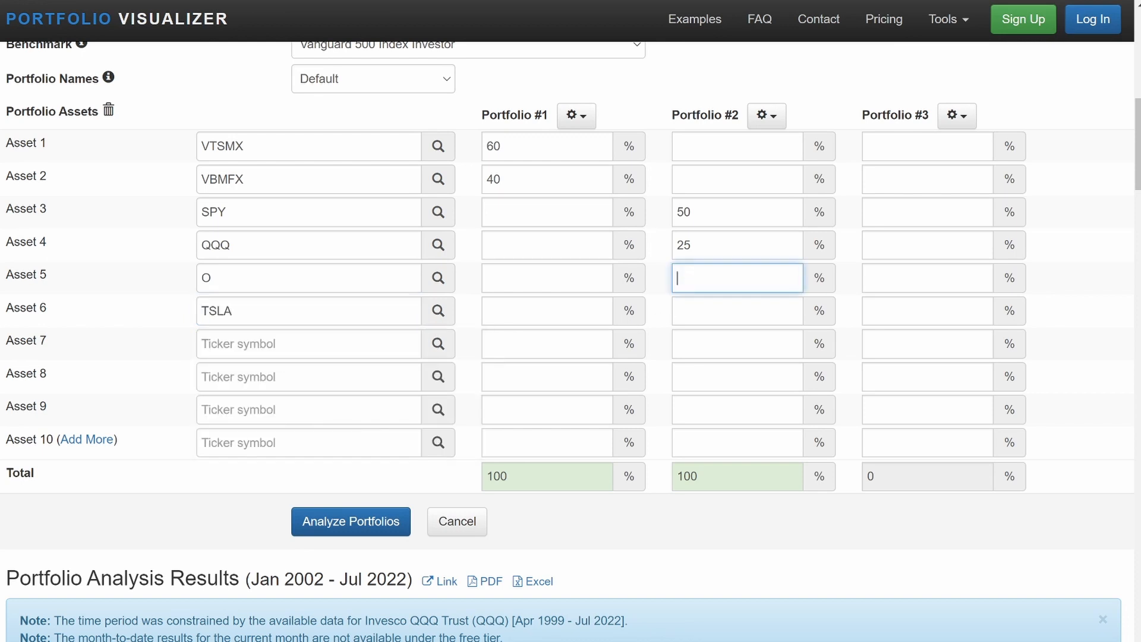
{"action": "type", "text": "15"}
{"action": "left_click", "coordinate": [710, 311]}
{"action": "type", "text": "10"}
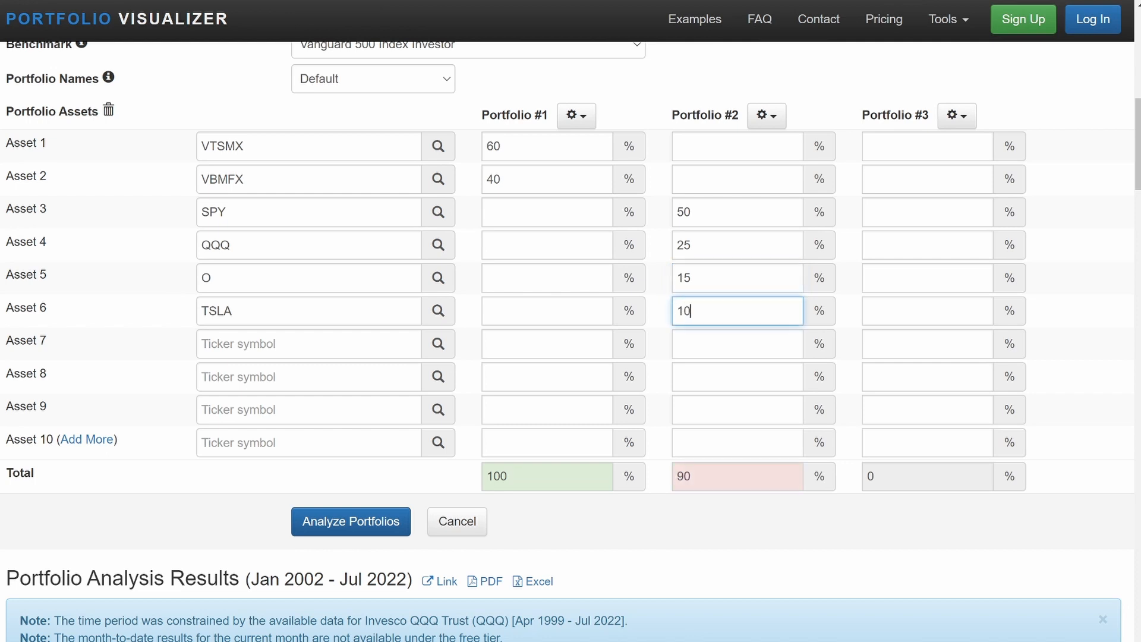
{"action": "left_click", "coordinate": [675, 543]}
Rerun the analysis with TSLA included and examine the returns and the Portfolio Growth chart with the logarithmic scale off
{"action": "left_click", "coordinate": [336, 526]}
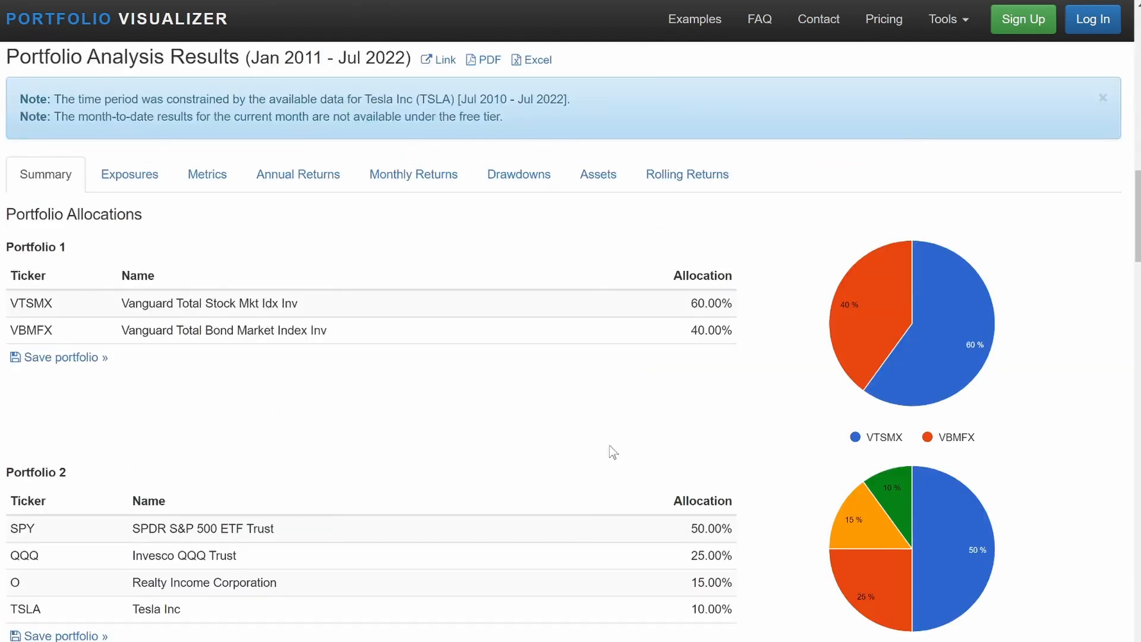
{"action": "scroll", "coordinate": [610, 450], "scroll_direction": "down", "scroll_amount": 6}
{"action": "scroll", "coordinate": [609, 446], "scroll_direction": "down", "scroll_amount": 5}
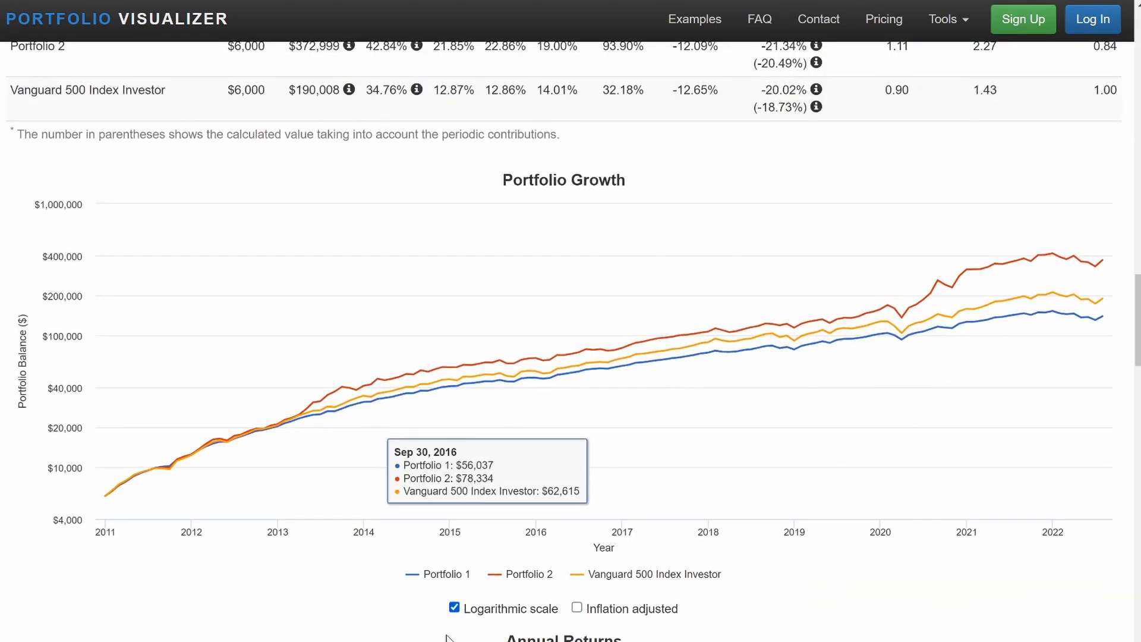
{"action": "left_click", "coordinate": [454, 607]}
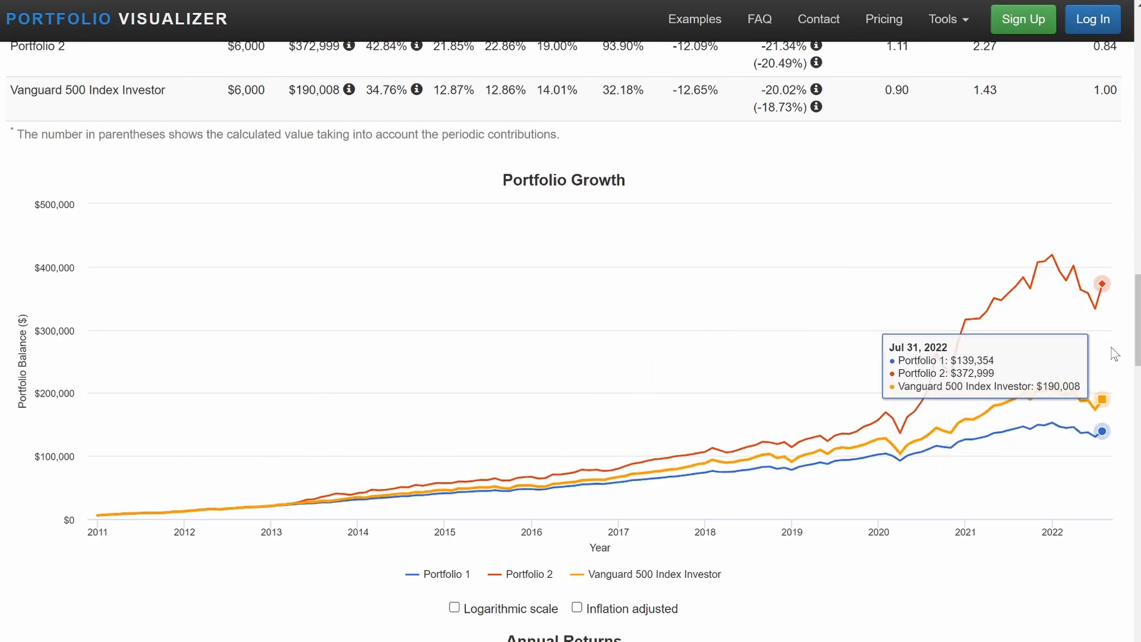
{"action": "scroll", "coordinate": [1115, 354], "scroll_direction": "up", "scroll_amount": 3}
{"action": "scroll", "coordinate": [1117, 354], "scroll_direction": "down", "scroll_amount": 2}
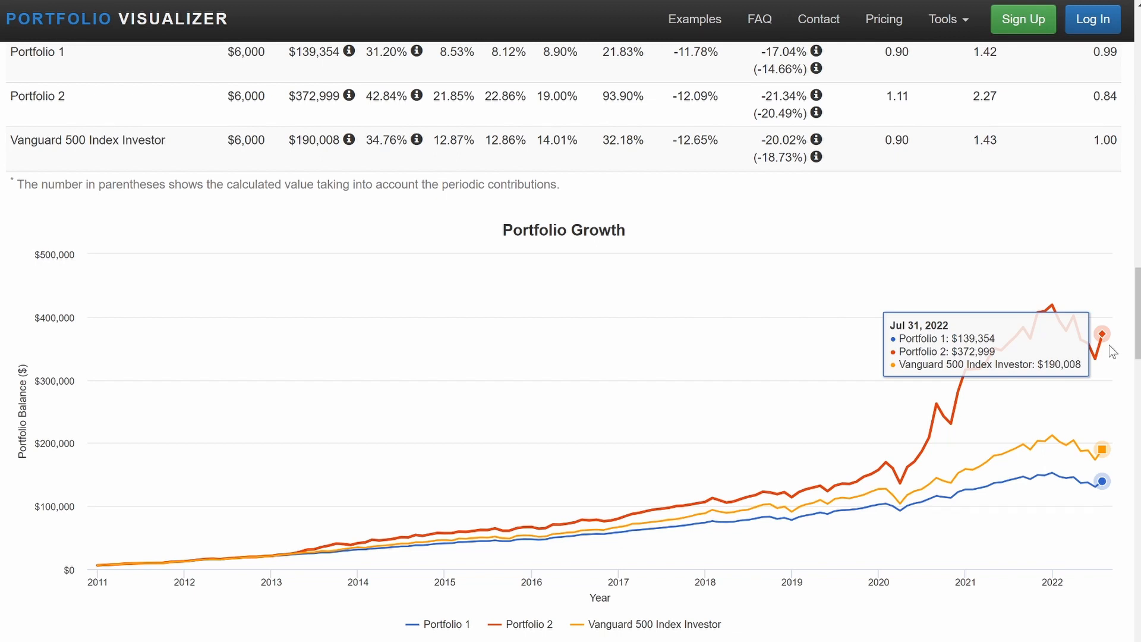
Review the Portfolio #2 tickers and weights alongside the allocation and return results of the analysis that includes TSLA
{"action": "scroll", "coordinate": [1113, 351], "scroll_direction": "up", "scroll_amount": 15}
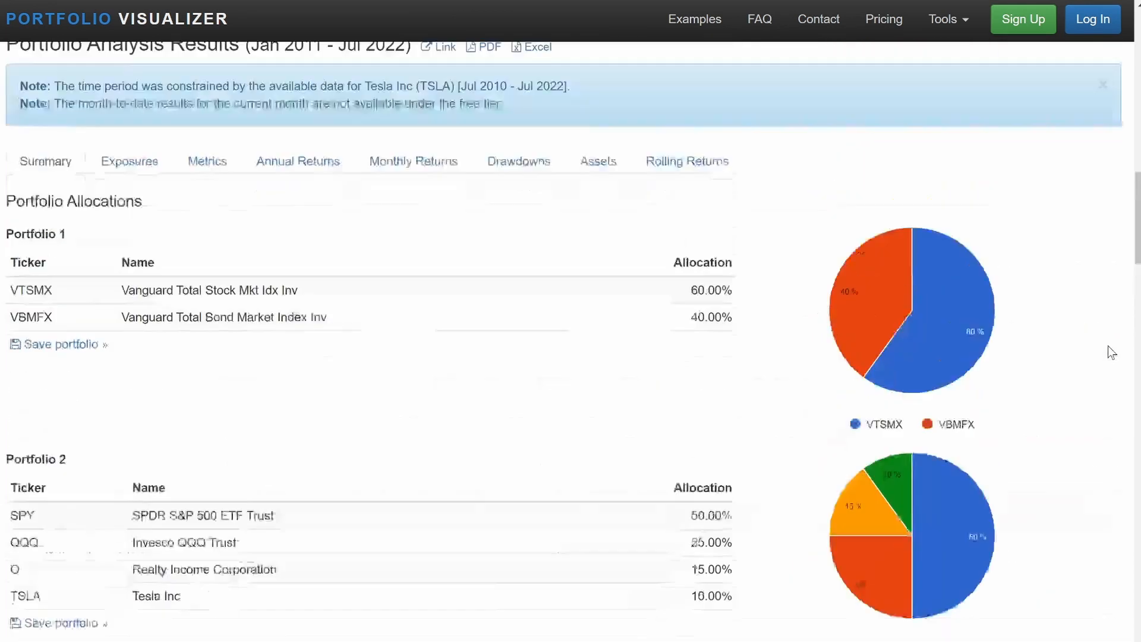
{"action": "scroll", "coordinate": [623, 459], "scroll_direction": "up", "scroll_amount": 5}
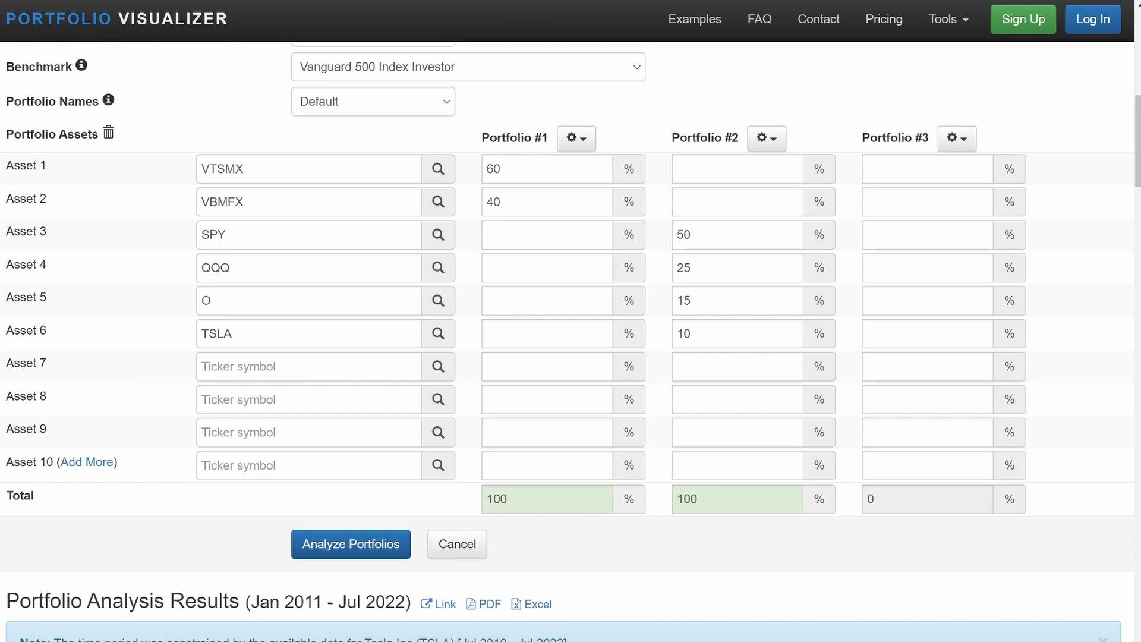
{"action": "left_click_drag", "start_coordinate": [216, 302], "coordinate": [175, 306]}
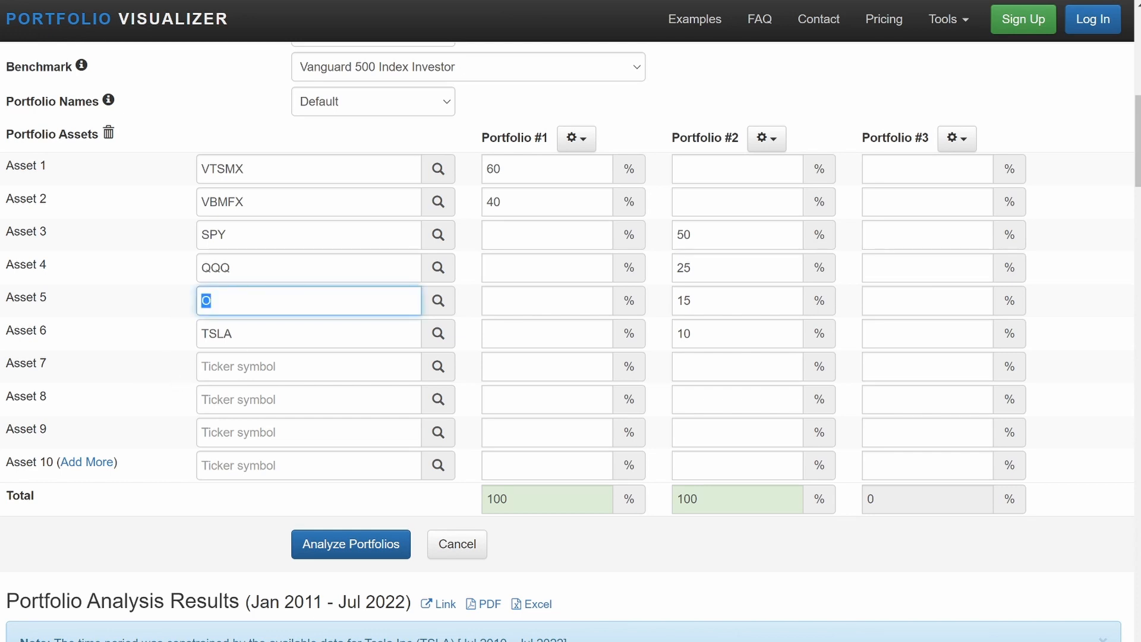
{"action": "scroll", "coordinate": [592, 516], "scroll_direction": "down", "scroll_amount": 9}
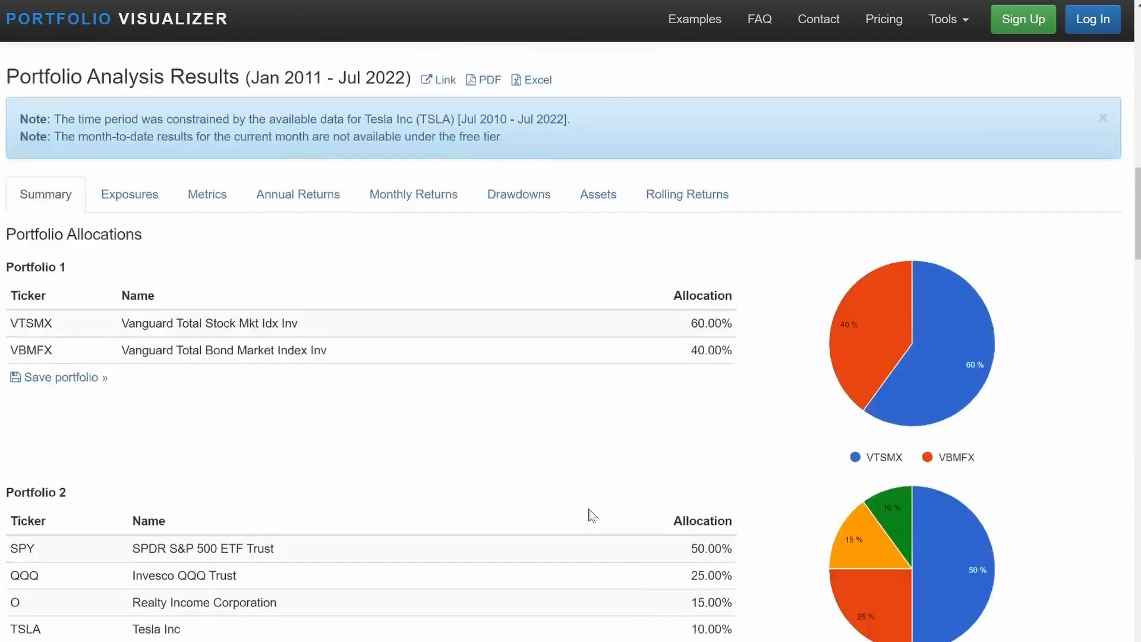
{"action": "scroll", "coordinate": [592, 516], "scroll_direction": "down", "scroll_amount": 1}
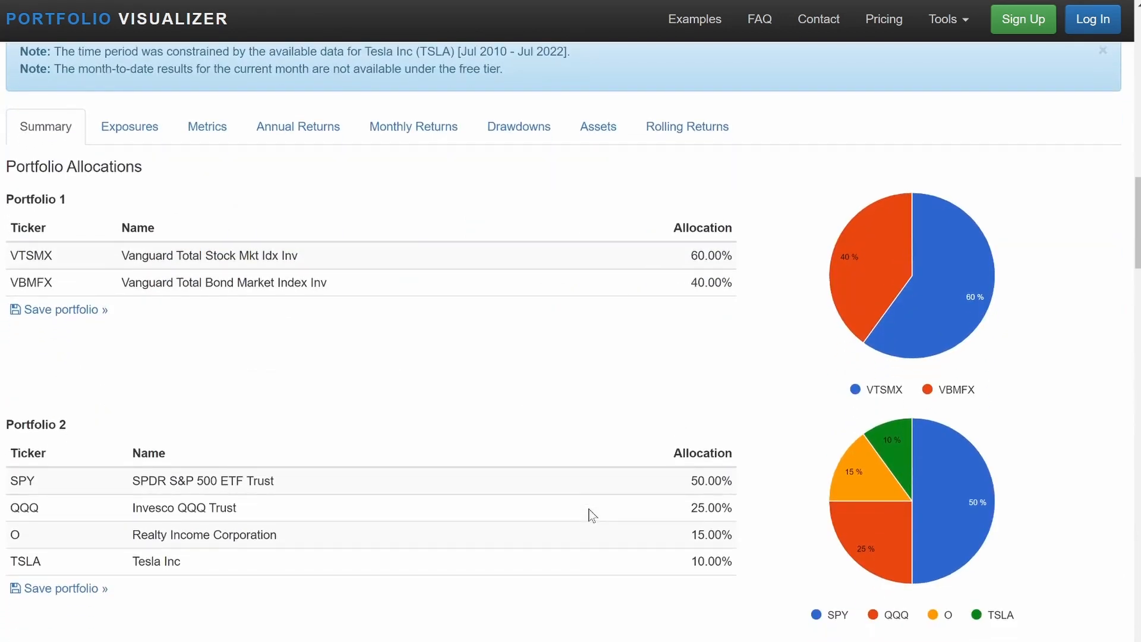
{"action": "scroll", "coordinate": [593, 515], "scroll_direction": "down", "scroll_amount": 3}
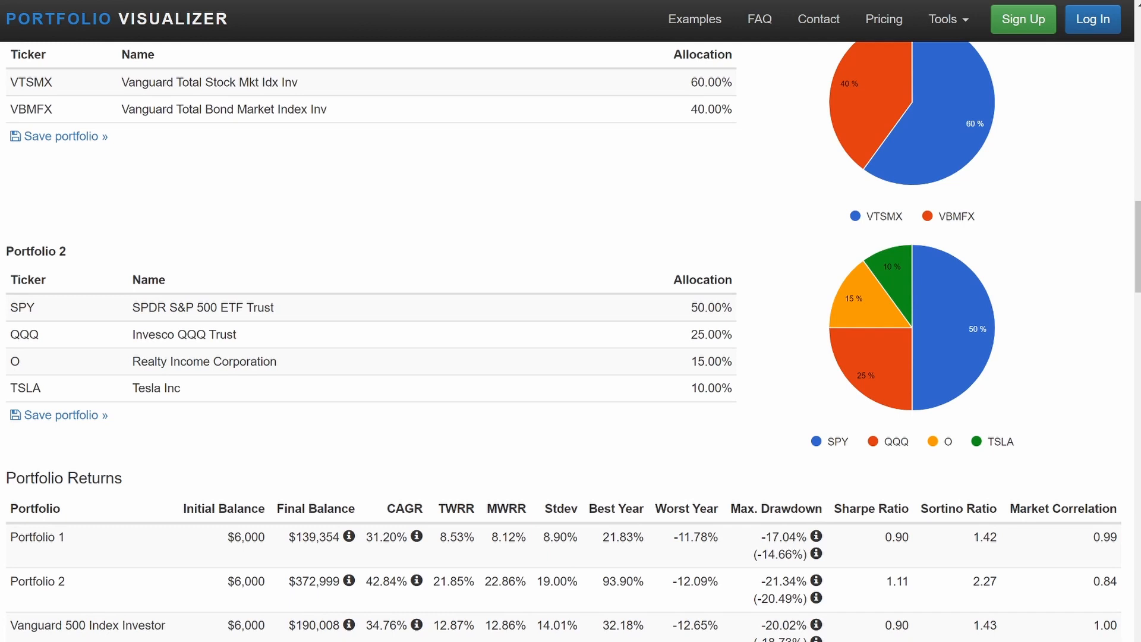
{"action": "scroll", "coordinate": [592, 516], "scroll_direction": "up", "scroll_amount": 14}
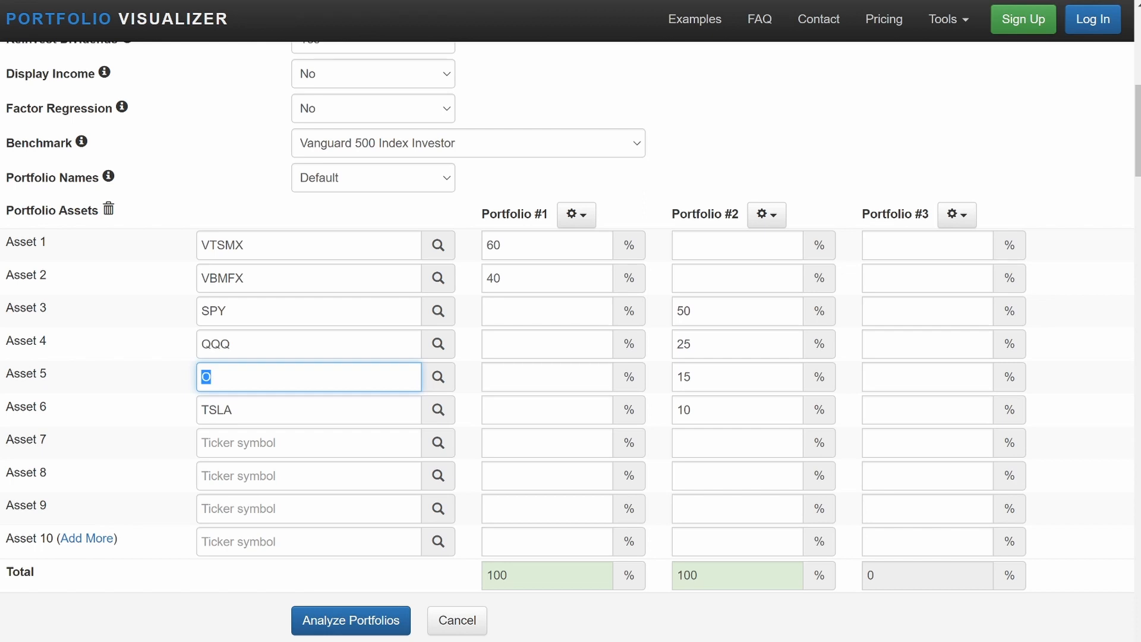
{"action": "left_click", "coordinate": [202, 311]}
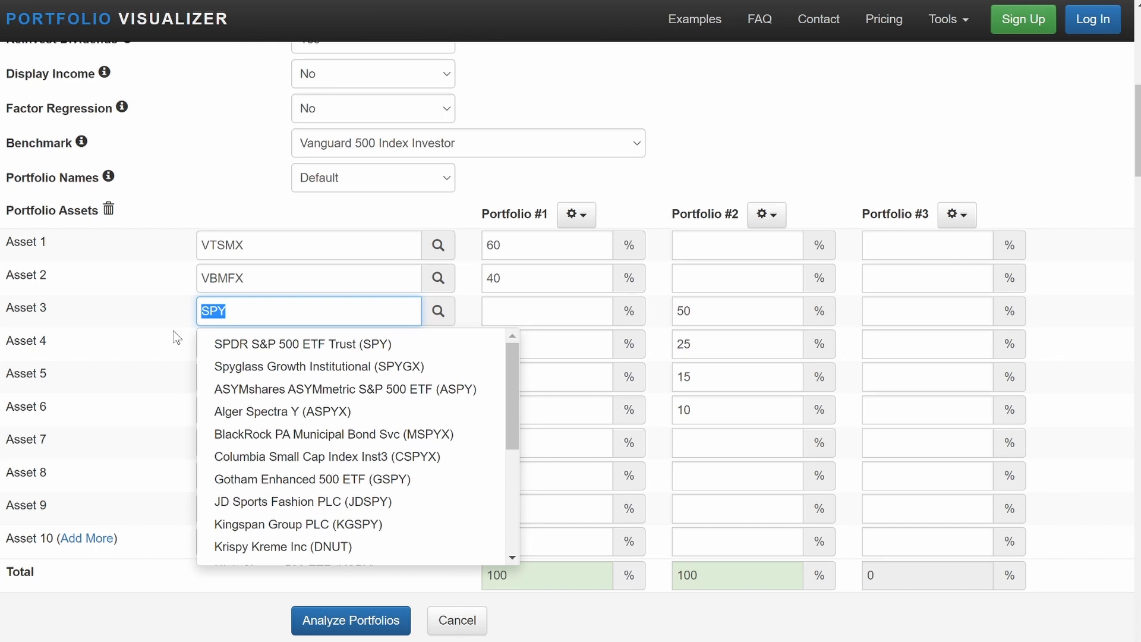
{"action": "left_click", "coordinate": [707, 144]}
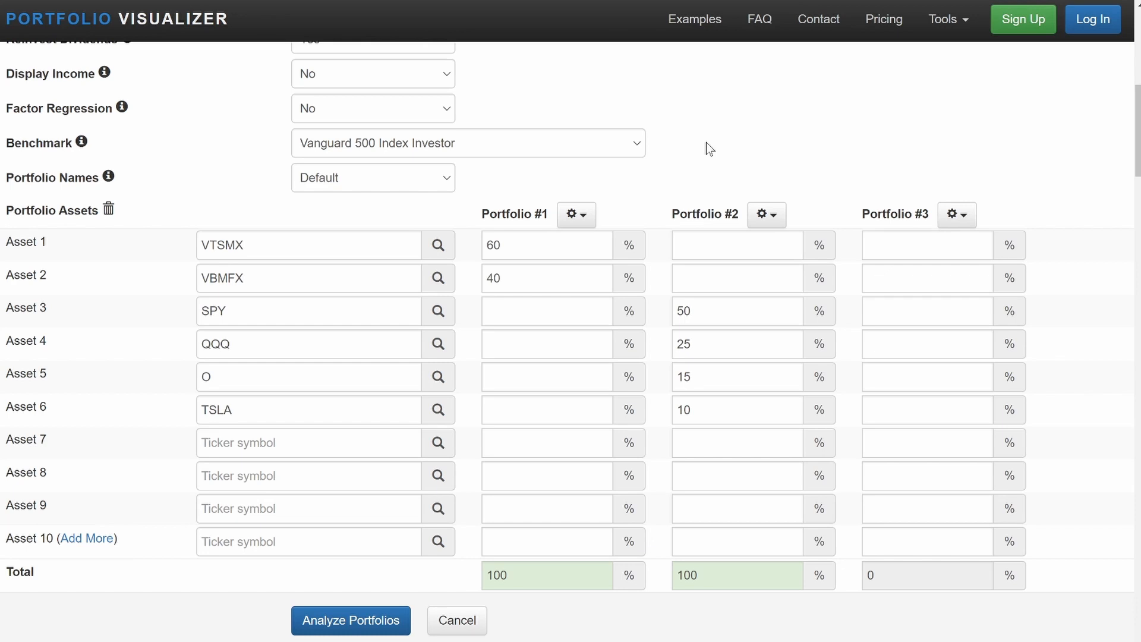
Remove the TSLA and O tickers from Asset 6 and Asset 5
{"action": "left_click_drag", "start_coordinate": [236, 410], "coordinate": [175, 424]}
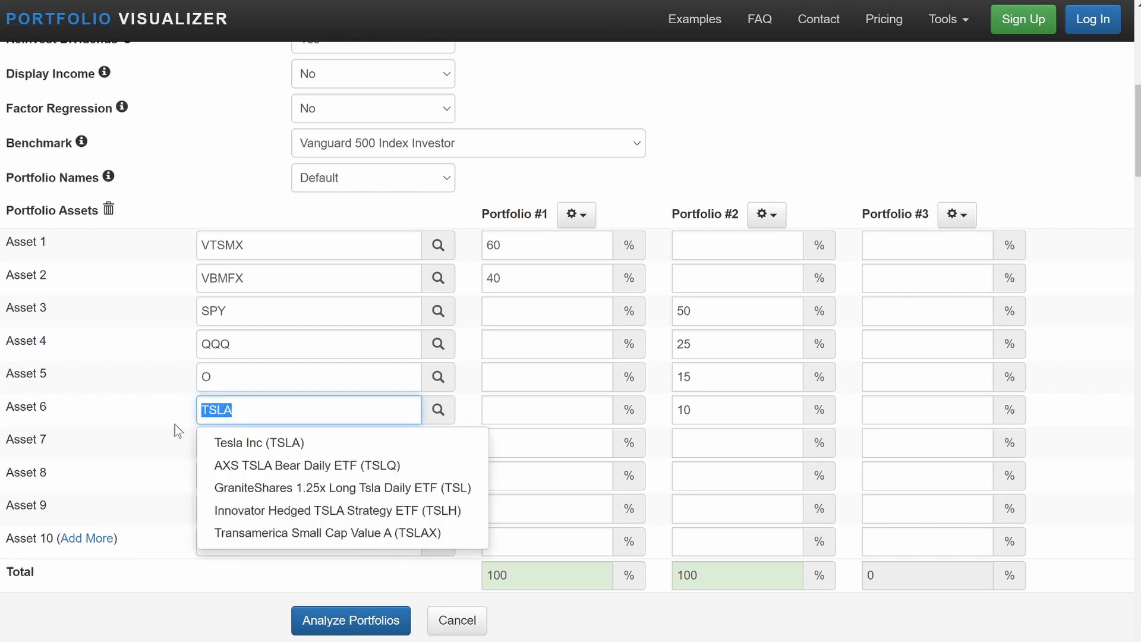
{"action": "key", "text": "BackSpace"}
{"action": "left_click_drag", "start_coordinate": [217, 377], "coordinate": [173, 382]}
{"action": "key", "text": "BackSpace"}
Clear the remaining Portfolio #2 allocations for Asset 5, QQQ and SPY
{"action": "left_click_drag", "start_coordinate": [693, 377], "coordinate": [668, 422]}
{"action": "key", "text": "BackSpace"}
{"action": "key", "text": "BackSpace"}
{"action": "left_click_drag", "start_coordinate": [693, 344], "coordinate": [662, 365]}
{"action": "key", "text": "BackSpace"}
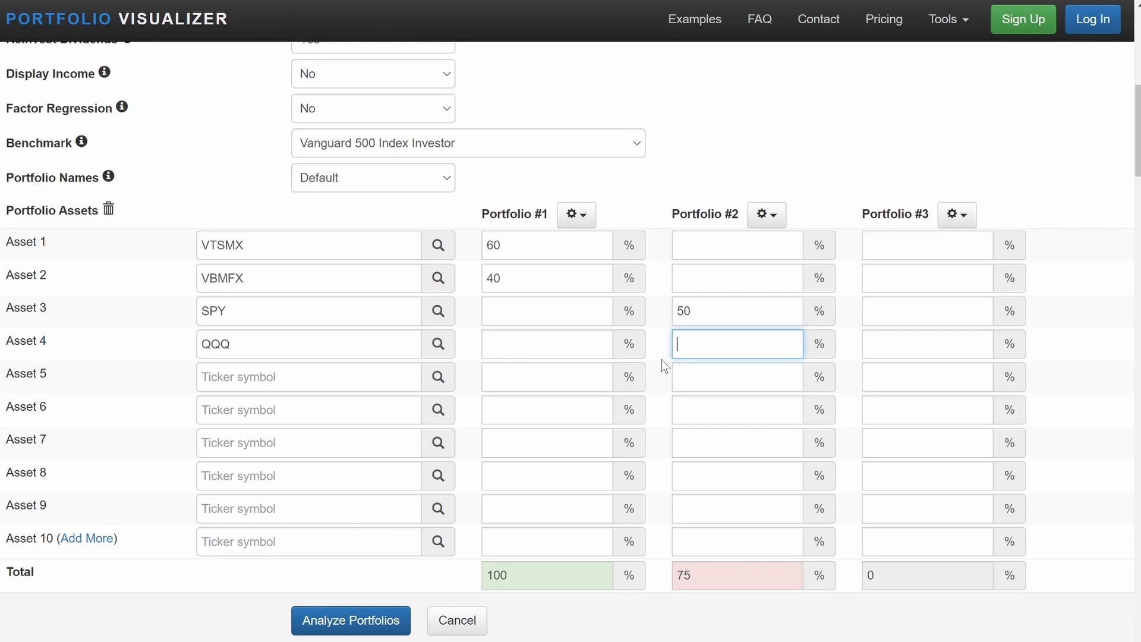
{"action": "left_click_drag", "start_coordinate": [693, 311], "coordinate": [666, 321]}
{"action": "key", "text": "BackSpace"}
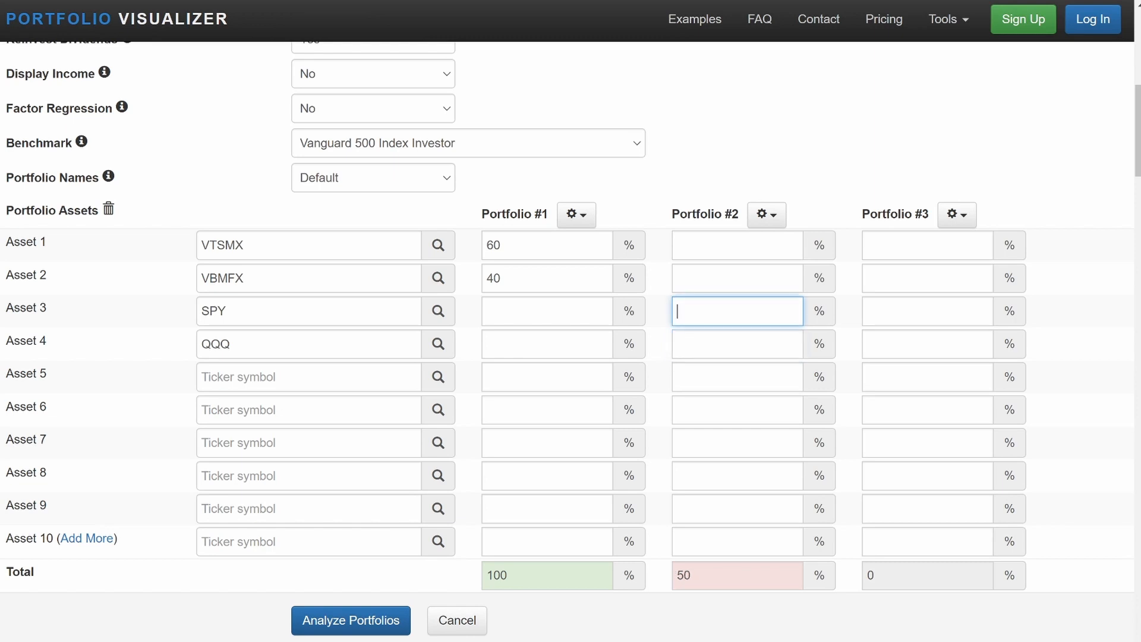
Load the Growth Portfolio lazy portfolio into Portfolio #2 and the Moderate Portfolio into Portfolio #3
{"action": "left_click", "coordinate": [772, 212]}
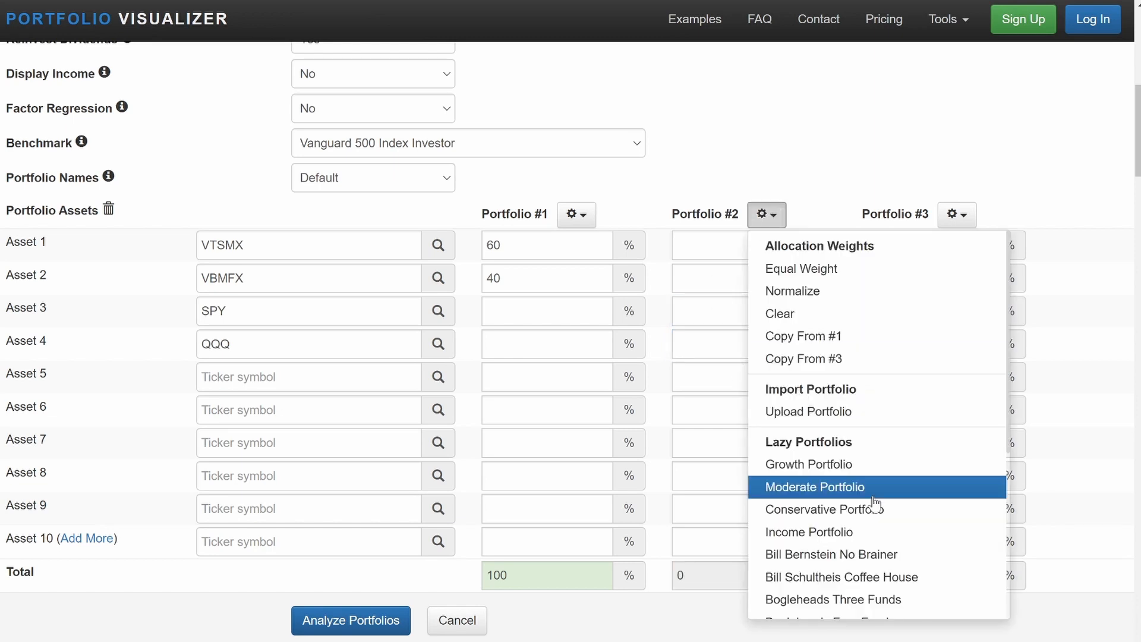
{"action": "scroll", "coordinate": [820, 498], "scroll_direction": "down", "scroll_amount": 2}
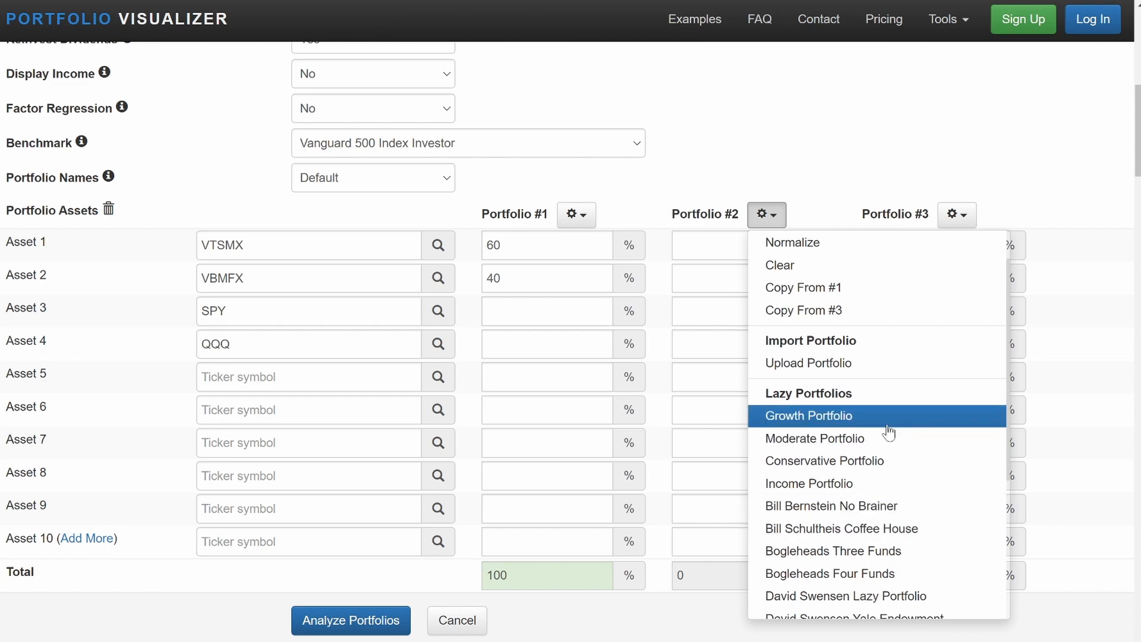
{"action": "left_click", "coordinate": [826, 419]}
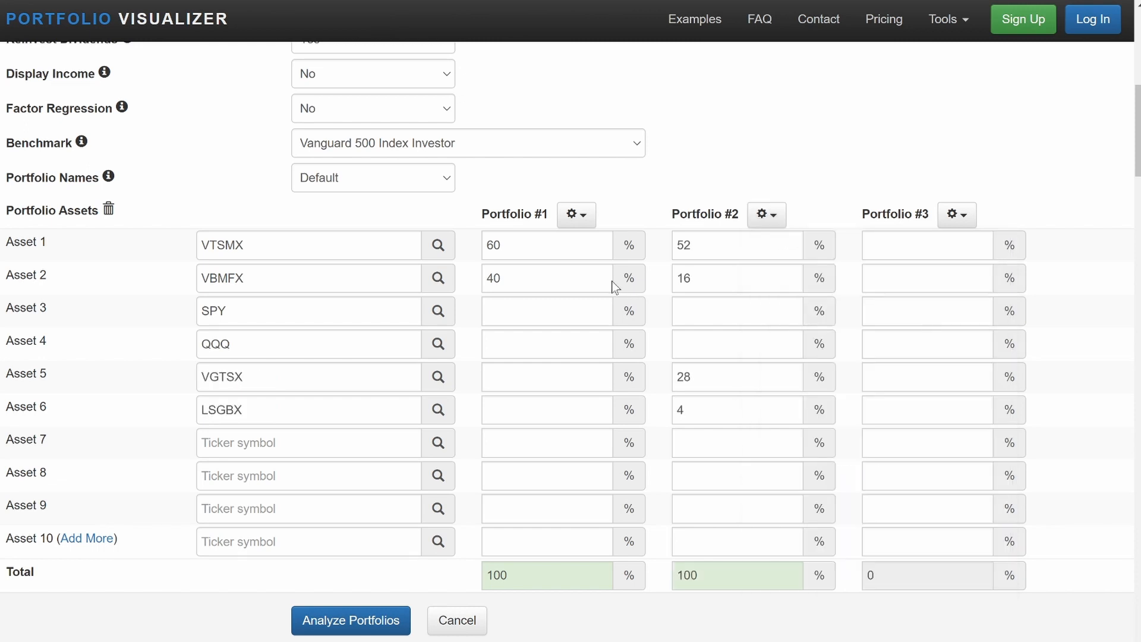
{"action": "left_click", "coordinate": [959, 215]}
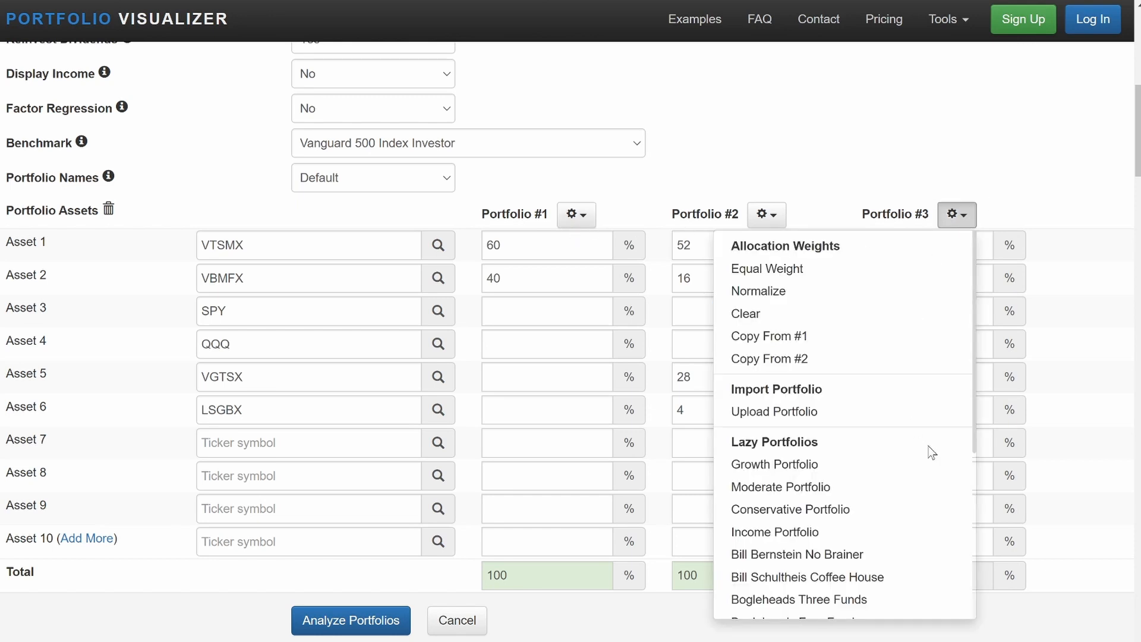
{"action": "left_click", "coordinate": [850, 494]}
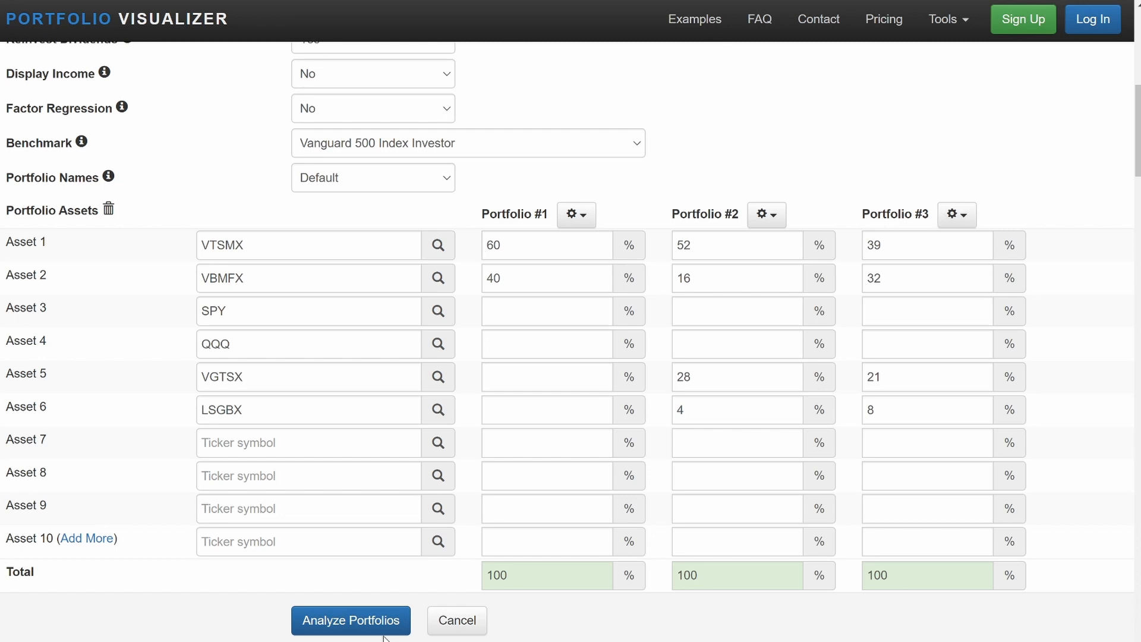
Analyze the three portfolios and inspect the end balances on the Portfolio Growth chart with the logarithmic scale off
{"action": "left_click", "coordinate": [356, 618]}
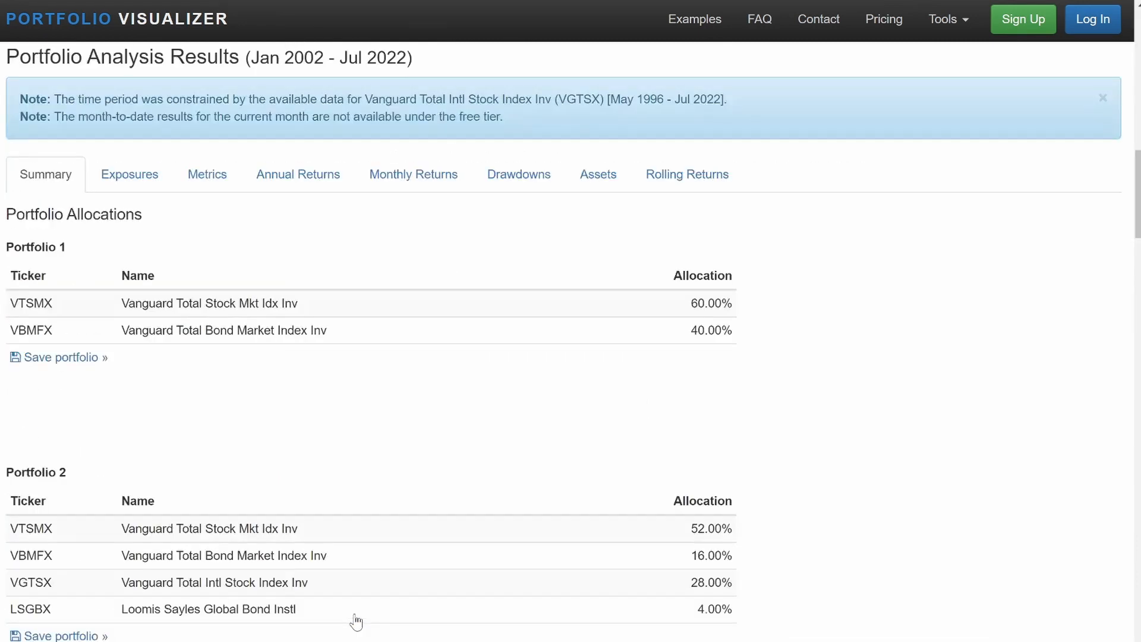
{"action": "scroll", "coordinate": [665, 388], "scroll_direction": "down", "scroll_amount": 15}
{"action": "scroll", "coordinate": [475, 416], "scroll_direction": "down", "scroll_amount": 1}
{"action": "left_click", "coordinate": [455, 631]}
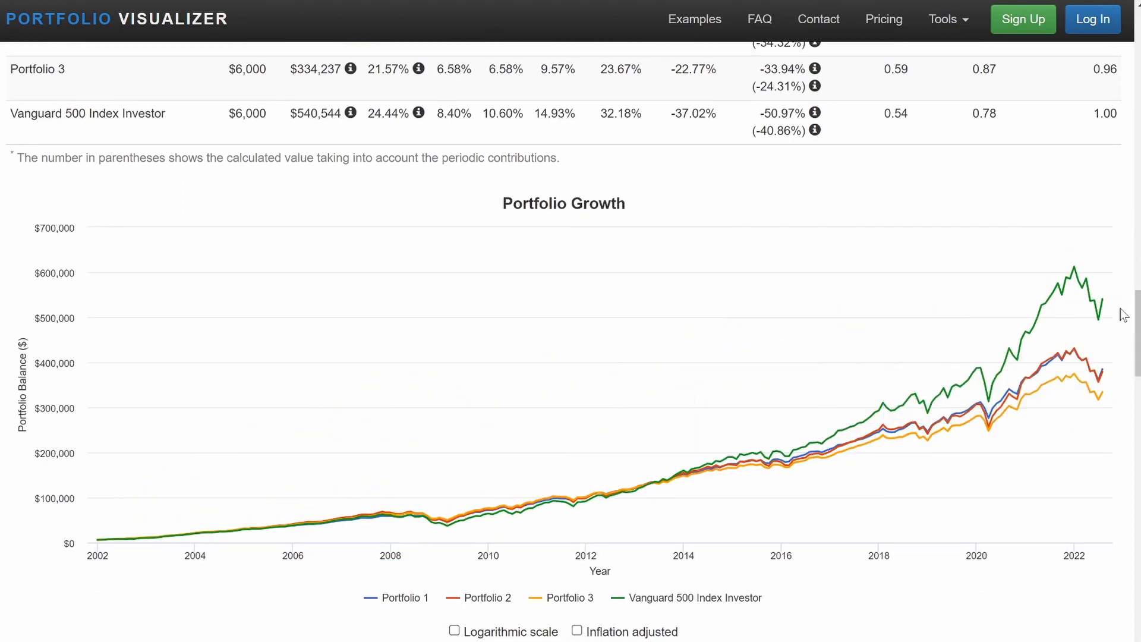
{"action": "mouse_move", "coordinate": [1106, 309]}
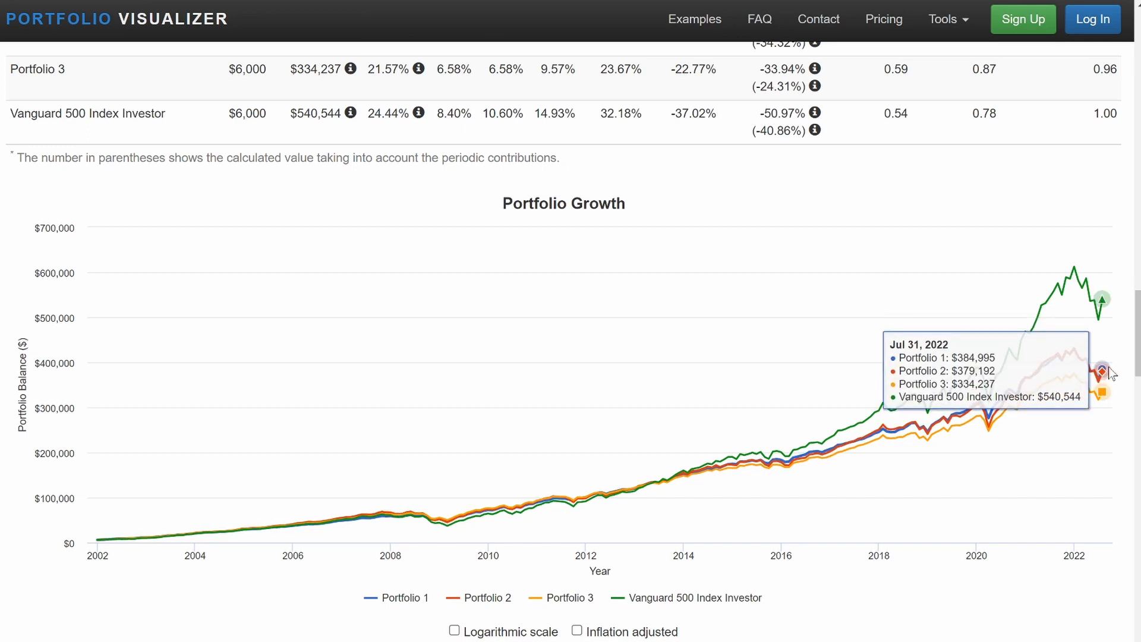
Clear all Portfolio #3 allocations, for VTSMX, VBMFX, VGTSX and LSGBX
{"action": "scroll", "coordinate": [1115, 378], "scroll_direction": "up", "scroll_amount": 5}
{"action": "scroll", "coordinate": [769, 353], "scroll_direction": "up", "scroll_amount": 15}
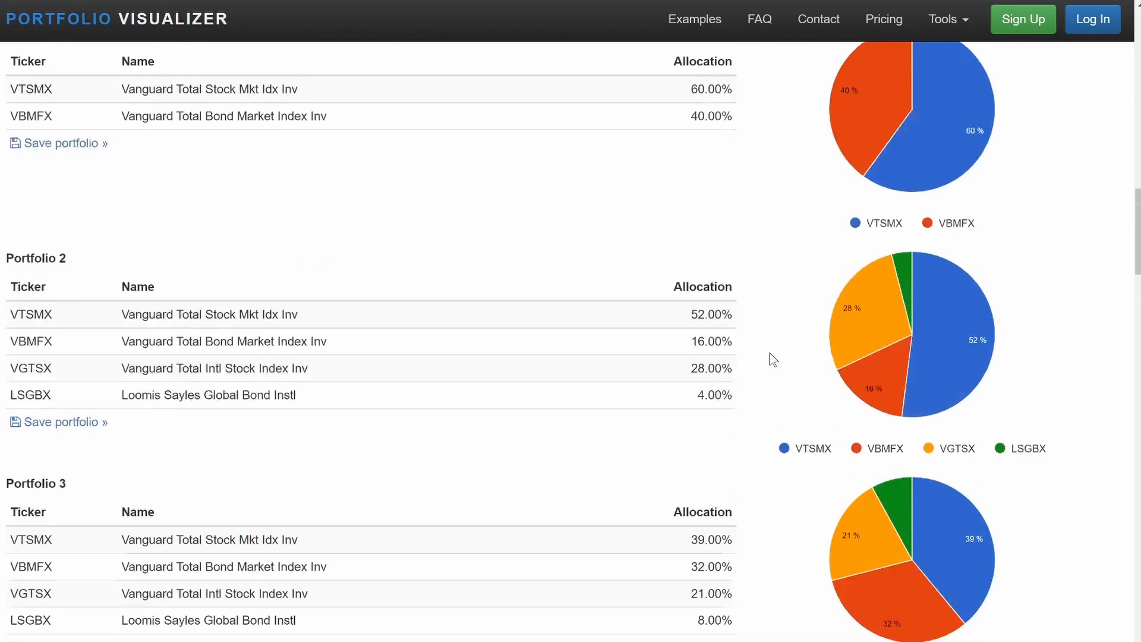
{"action": "scroll", "coordinate": [669, 431], "scroll_direction": "up", "scroll_amount": 2}
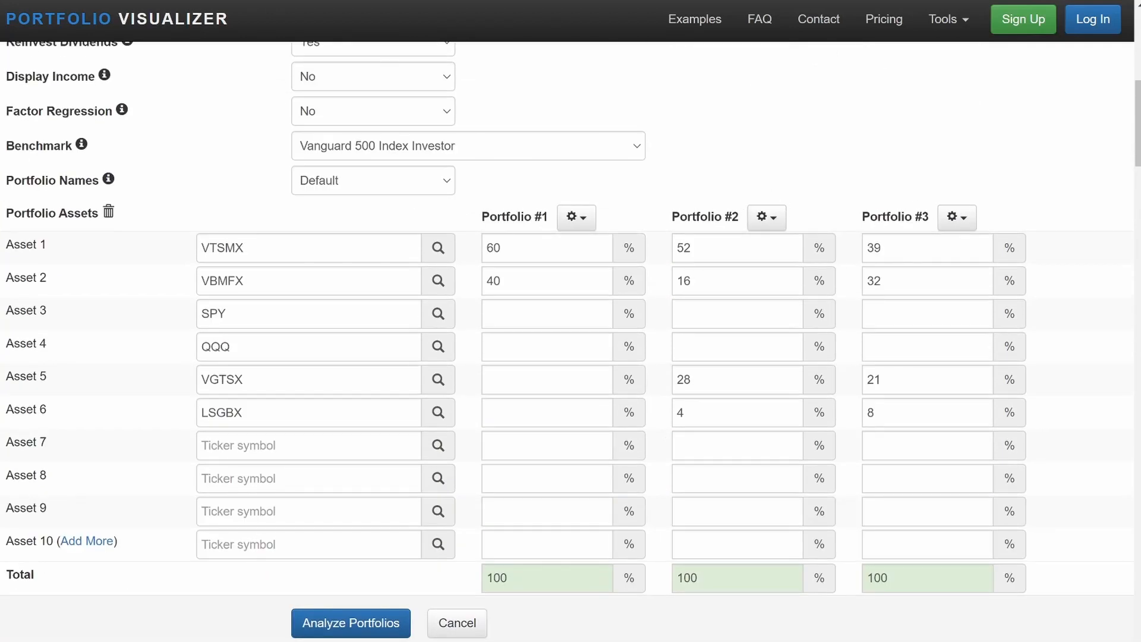
{"action": "left_click", "coordinate": [881, 248]}
{"action": "key", "text": "ctrl+a"}
{"action": "key", "text": "BackSpace"}
{"action": "left_click", "coordinate": [880, 282]}
{"action": "right_click", "coordinate": [835, 287]}
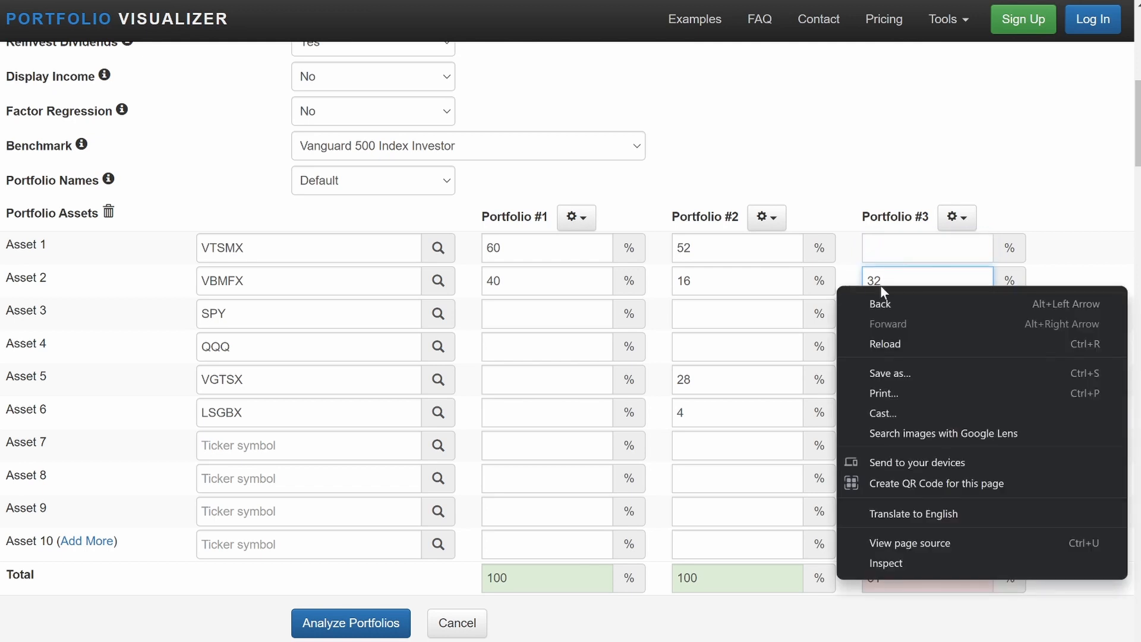
{"action": "key", "text": "Escape"}
{"action": "key", "text": "BackSpace"}
{"action": "key", "text": "BackSpace"}
{"action": "left_click", "coordinate": [882, 380]}
{"action": "key", "text": "BackSpace"}
{"action": "key", "text": "BackSpace"}
{"action": "left_click", "coordinate": [880, 413]}
{"action": "key", "text": "BackSpace"}
{"action": "left_click", "coordinate": [770, 177]}
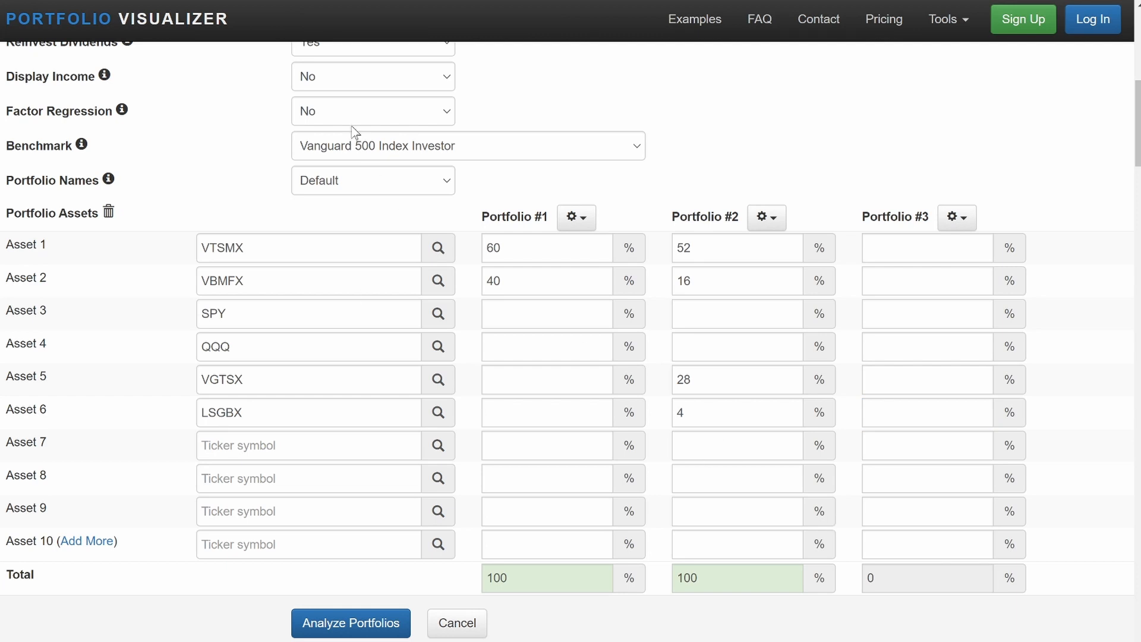
Set the benchmark to None and rerun the analysis with only Portfolio #1 and Portfolio #2
{"action": "left_click", "coordinate": [373, 149]}
{"action": "left_click", "coordinate": [334, 167]}
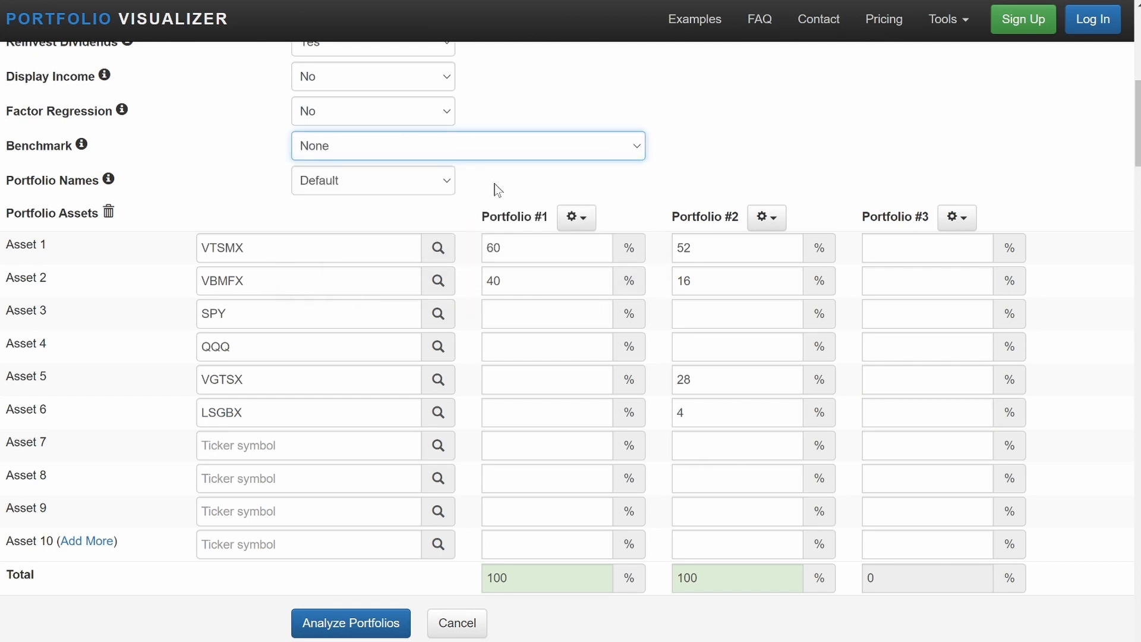
{"action": "scroll", "coordinate": [346, 446], "scroll_direction": "down", "scroll_amount": 3}
{"action": "left_click", "coordinate": [324, 431]}
{"action": "scroll", "coordinate": [324, 431], "scroll_direction": "down", "scroll_amount": 1}
{"action": "mouse_move", "coordinate": [869, 266]}
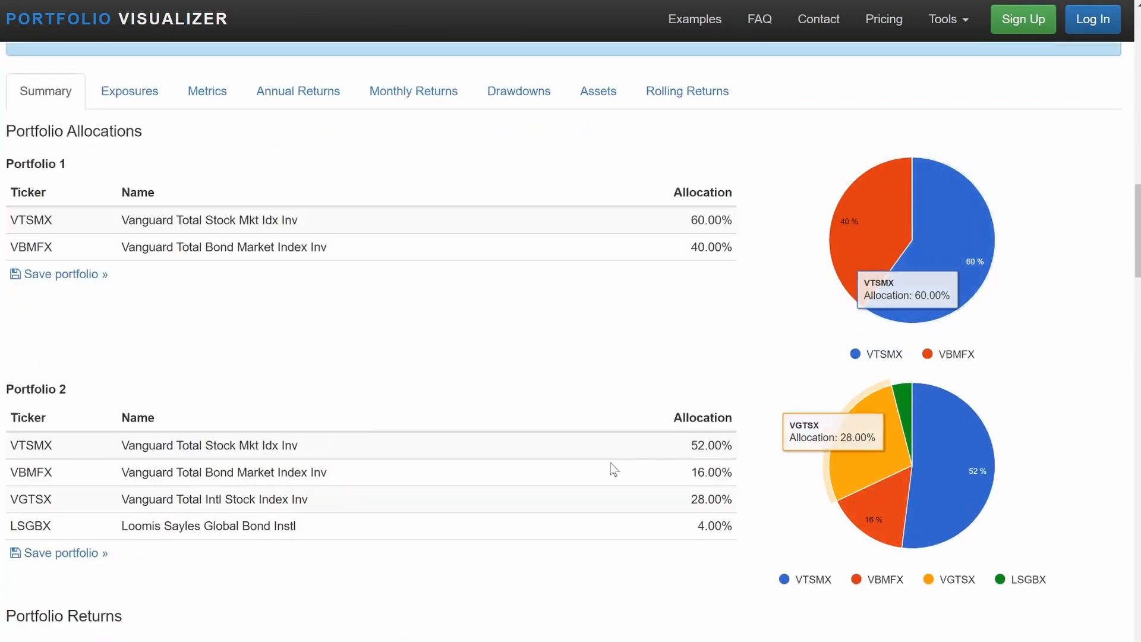
Turn off the logarithmic scale on the two-portfolio Portfolio Growth chart and check the latest balances
{"action": "scroll", "coordinate": [612, 466], "scroll_direction": "down", "scroll_amount": 8}
{"action": "scroll", "coordinate": [579, 598], "scroll_direction": "down", "scroll_amount": 2}
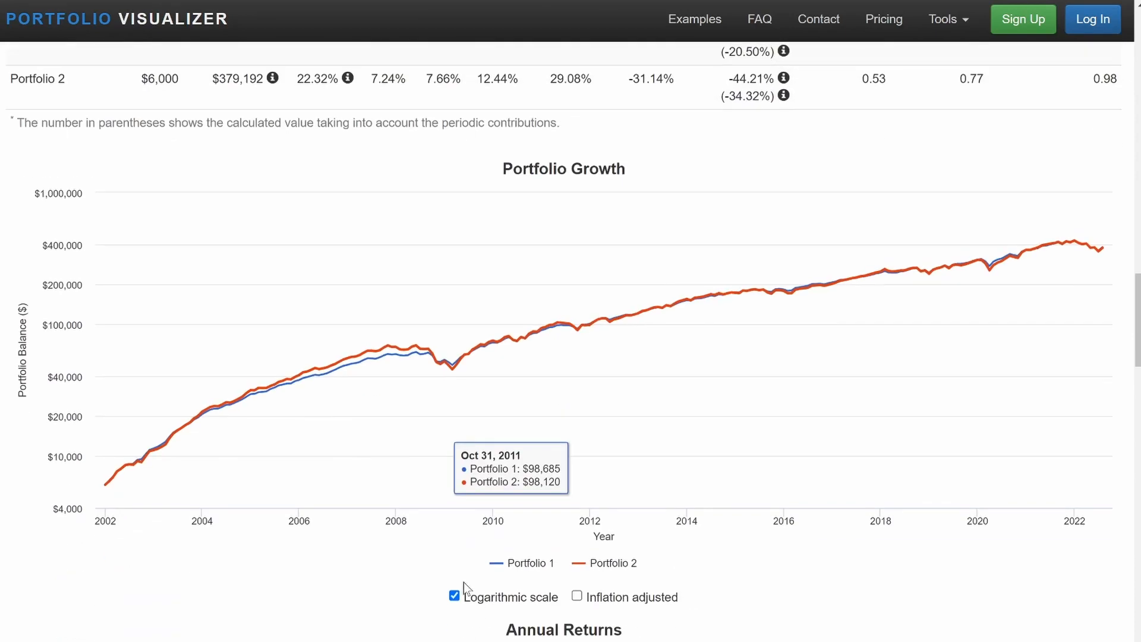
{"action": "left_click", "coordinate": [454, 596]}
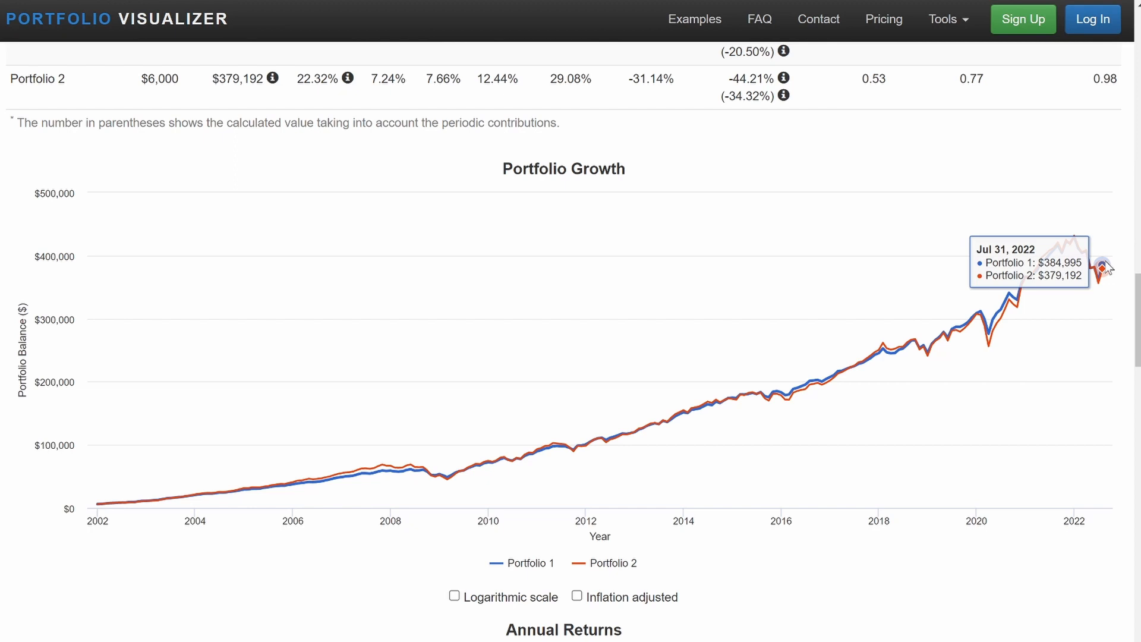
Compare the two portfolios' CAGR, allocations and growth chart, and review the model settings behind them
{"action": "scroll", "coordinate": [1104, 268], "scroll_direction": "up", "scroll_amount": 4}
{"action": "scroll", "coordinate": [312, 416], "scroll_direction": "up", "scroll_amount": 3}
{"action": "double_click", "coordinate": [312, 415]}
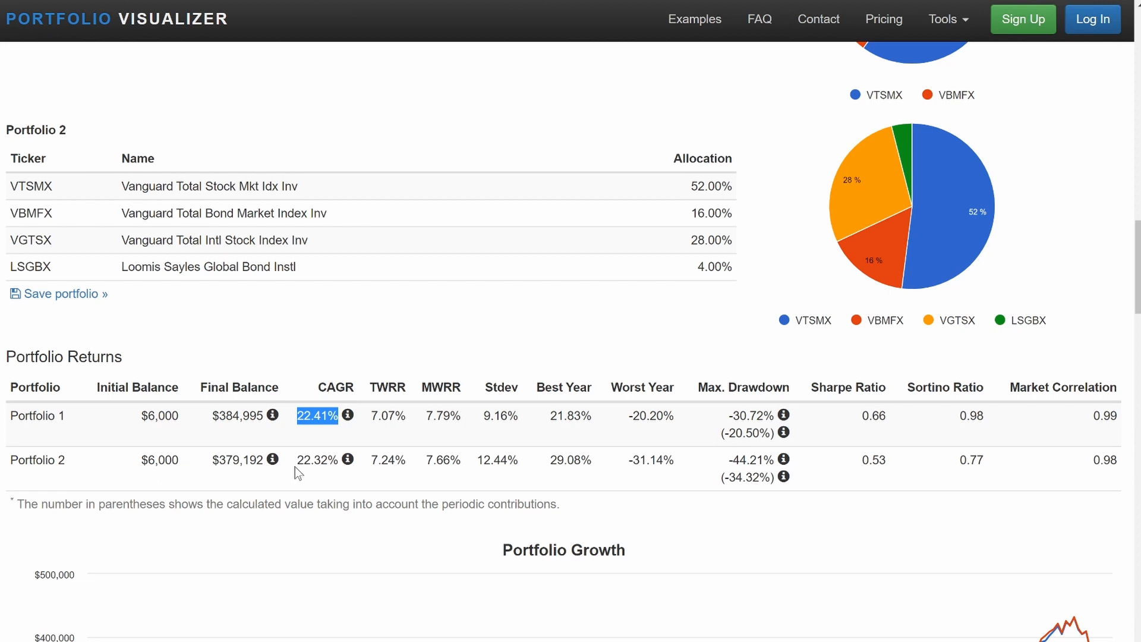
{"action": "scroll", "coordinate": [298, 470], "scroll_direction": "up", "scroll_amount": 20}
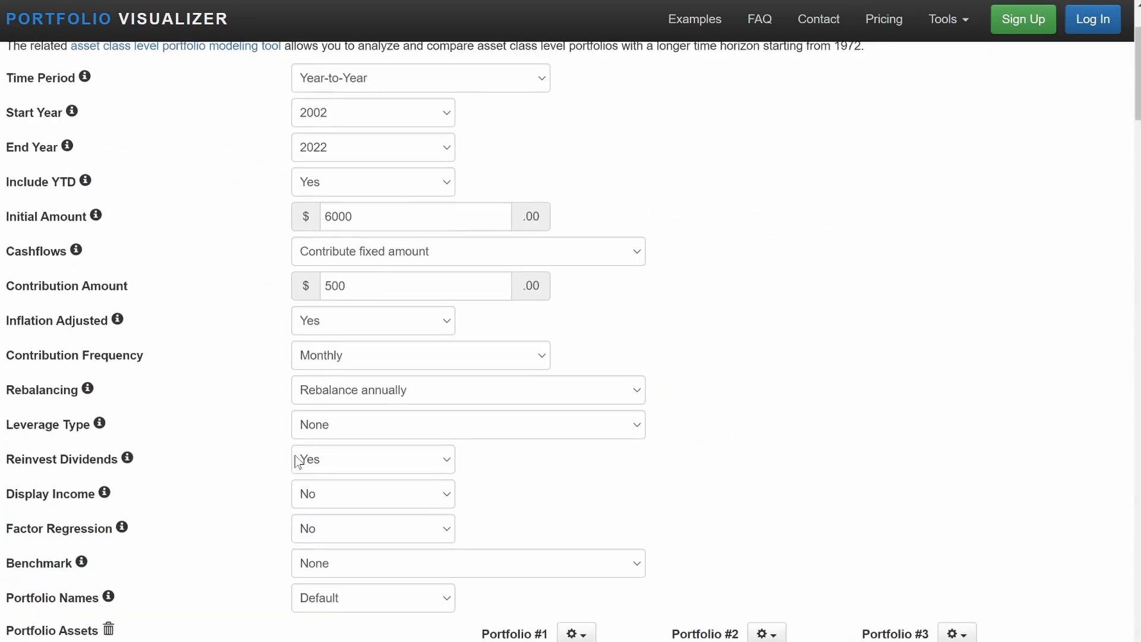
{"action": "scroll", "coordinate": [398, 547], "scroll_direction": "down", "scroll_amount": 20}
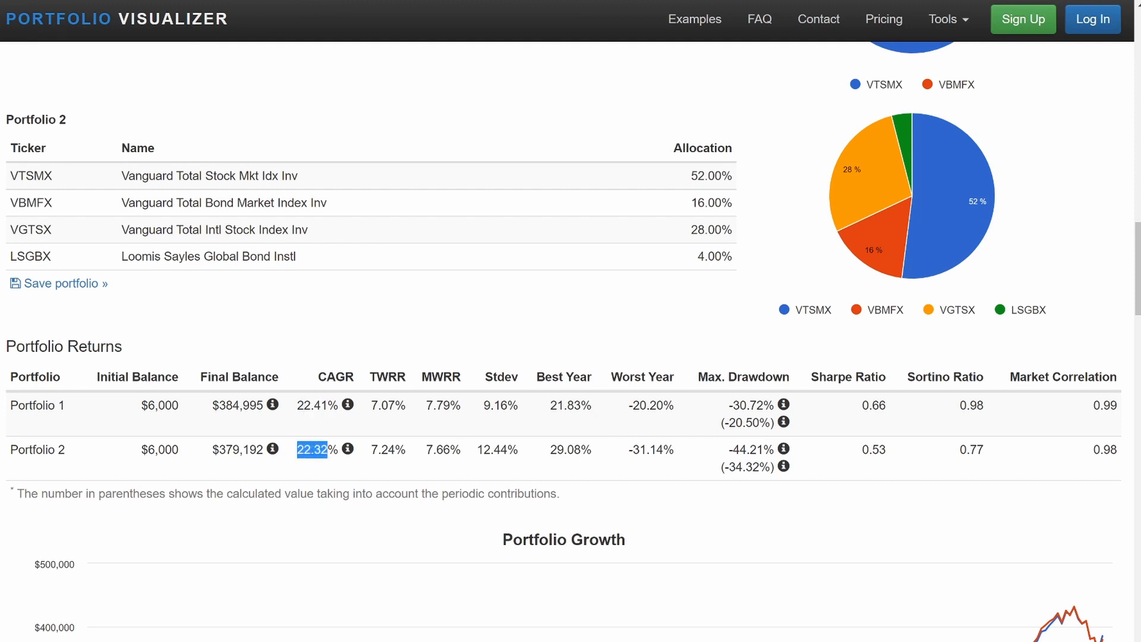
{"action": "scroll", "coordinate": [690, 509], "scroll_direction": "down", "scroll_amount": 1}
{"action": "scroll", "coordinate": [690, 509], "scroll_direction": "up", "scroll_amount": 6}
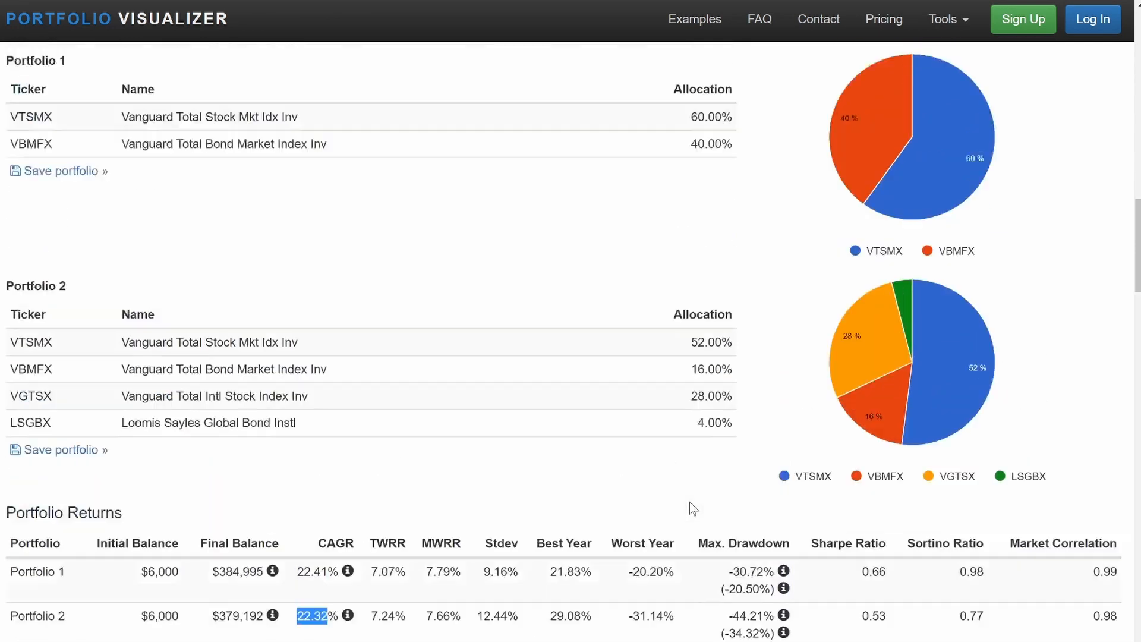
{"action": "mouse_move", "coordinate": [970, 409]}
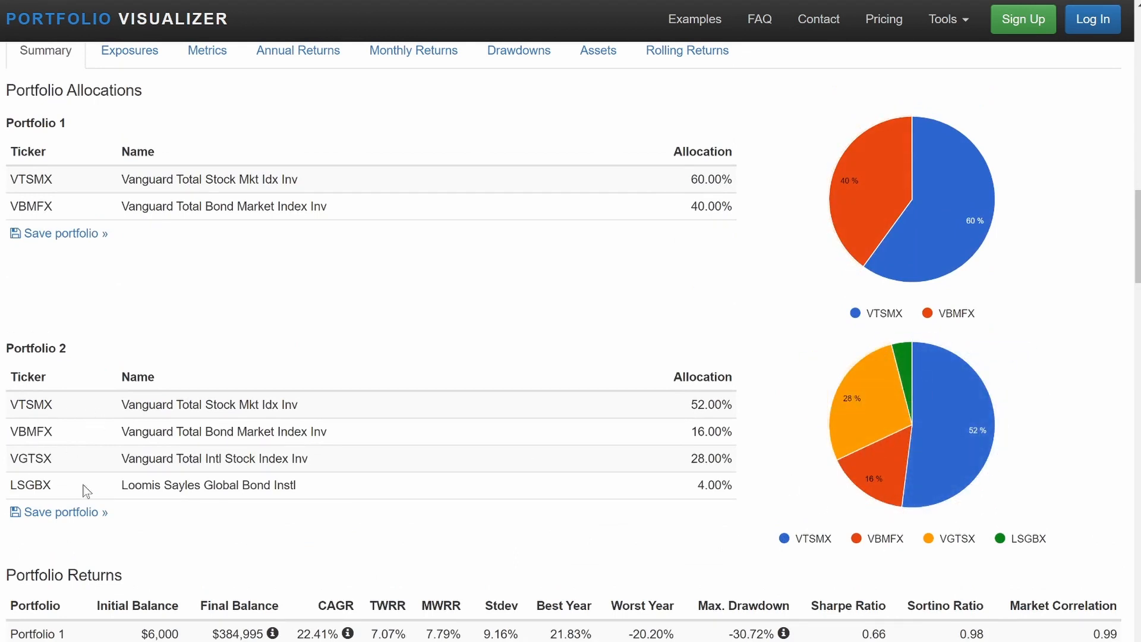
{"action": "mouse_move", "coordinate": [841, 209]}
{"action": "scroll", "coordinate": [326, 202], "scroll_direction": "down", "scroll_amount": 10}
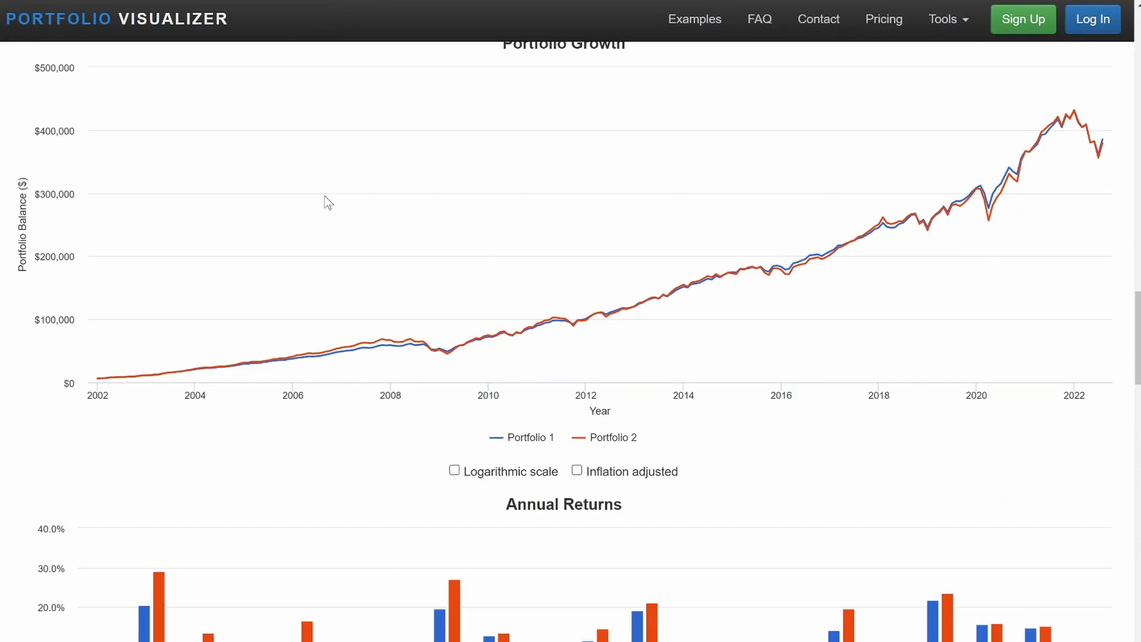
{"action": "scroll", "coordinate": [586, 260], "scroll_direction": "up", "scroll_amount": 15}
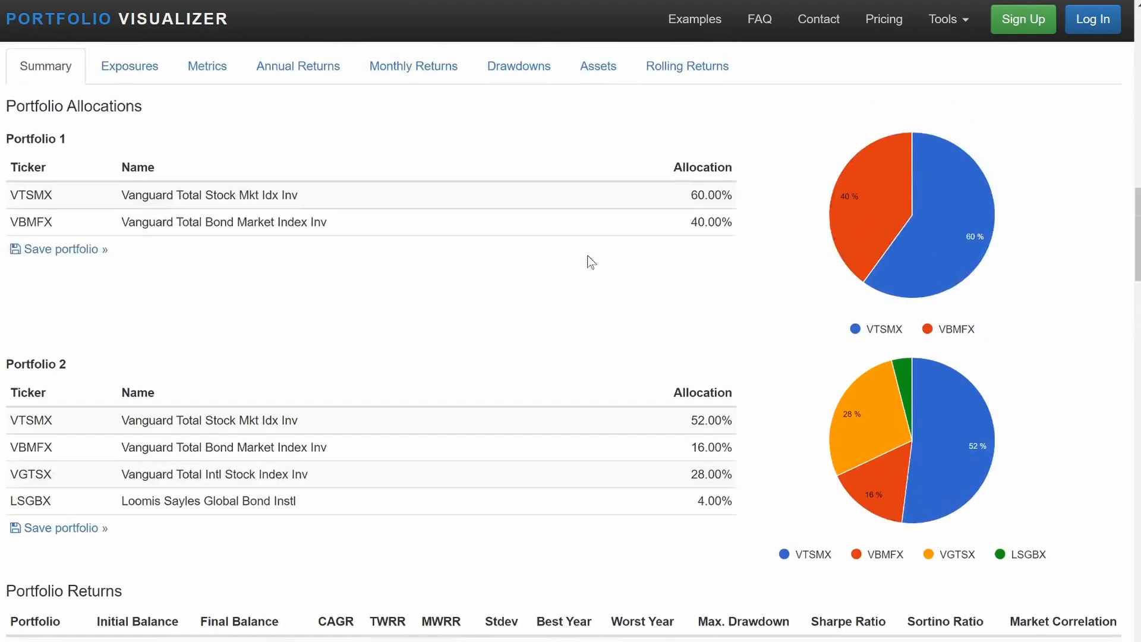
Clear Portfolio #1's VBMFX allocation, set its VTSMX allocation to 100%, and rerun the analysis
{"action": "scroll", "coordinate": [567, 342], "scroll_direction": "up", "scroll_amount": 2}
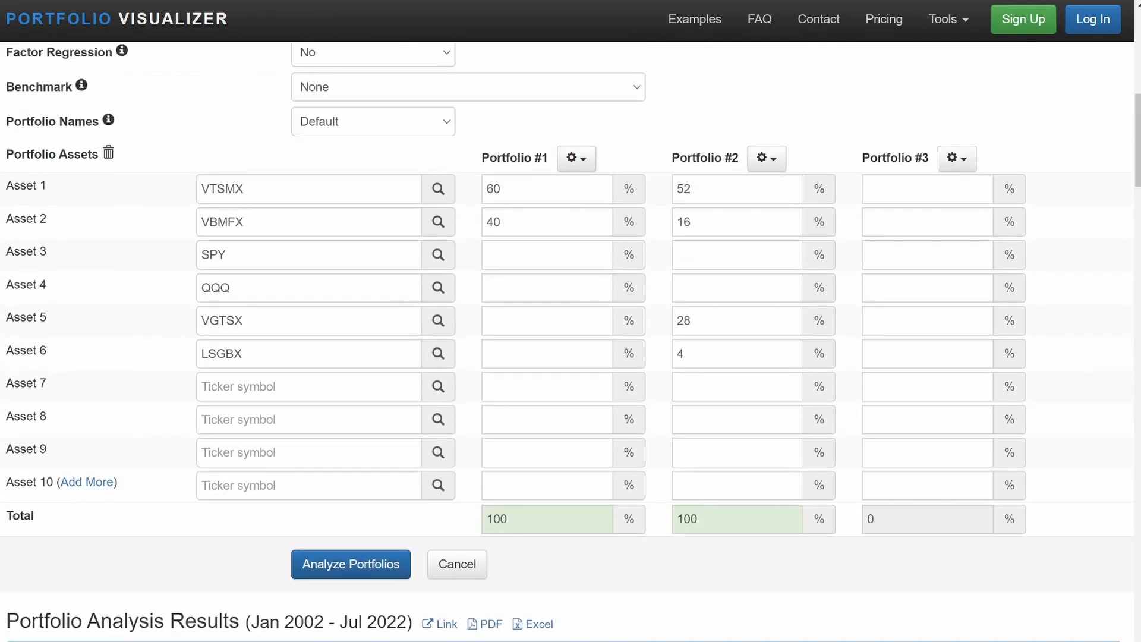
{"action": "left_click_drag", "start_coordinate": [502, 222], "coordinate": [476, 237]}
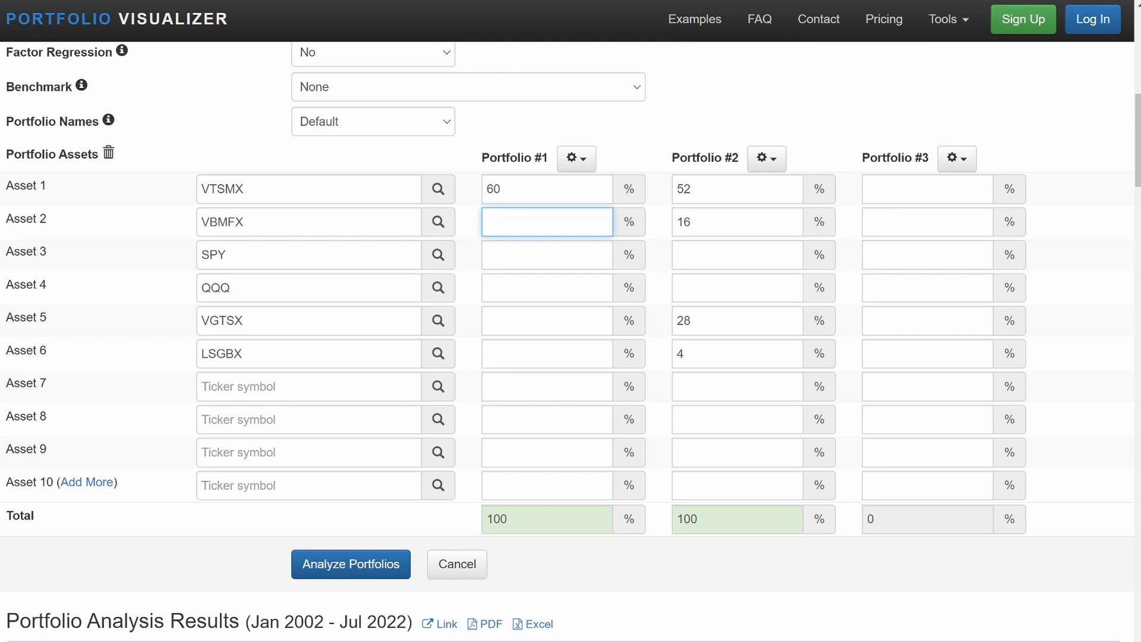
{"action": "left_click", "coordinate": [352, 568]}
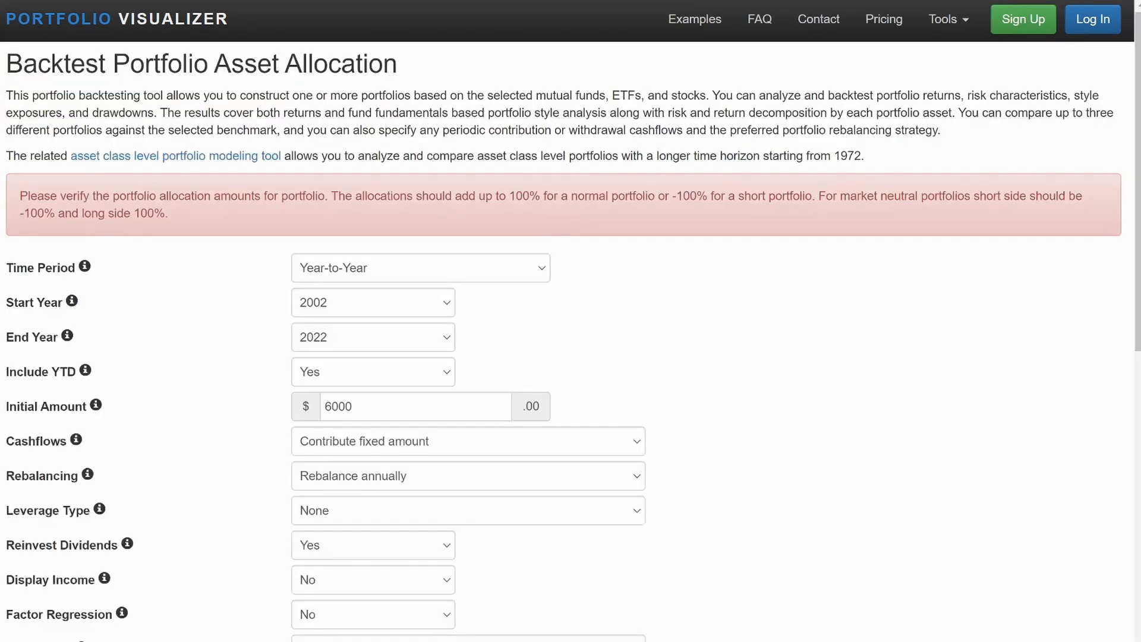
{"action": "scroll", "coordinate": [447, 297], "scroll_direction": "down", "scroll_amount": 11}
{"action": "left_click_drag", "start_coordinate": [502, 253], "coordinate": [453, 260]}
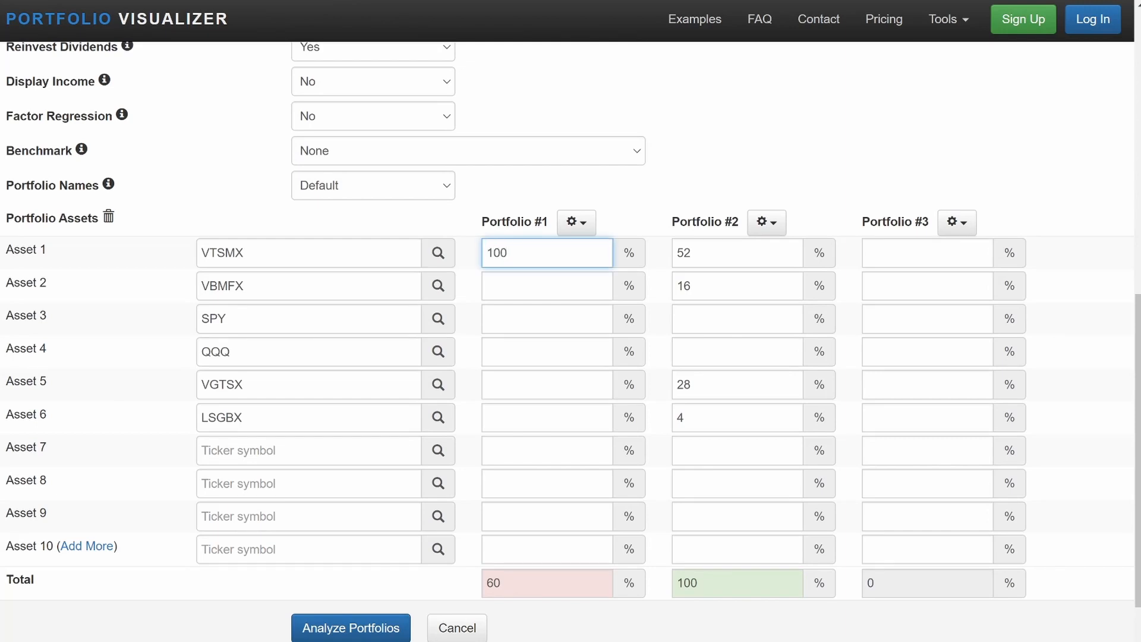
{"action": "left_click", "coordinate": [349, 629]}
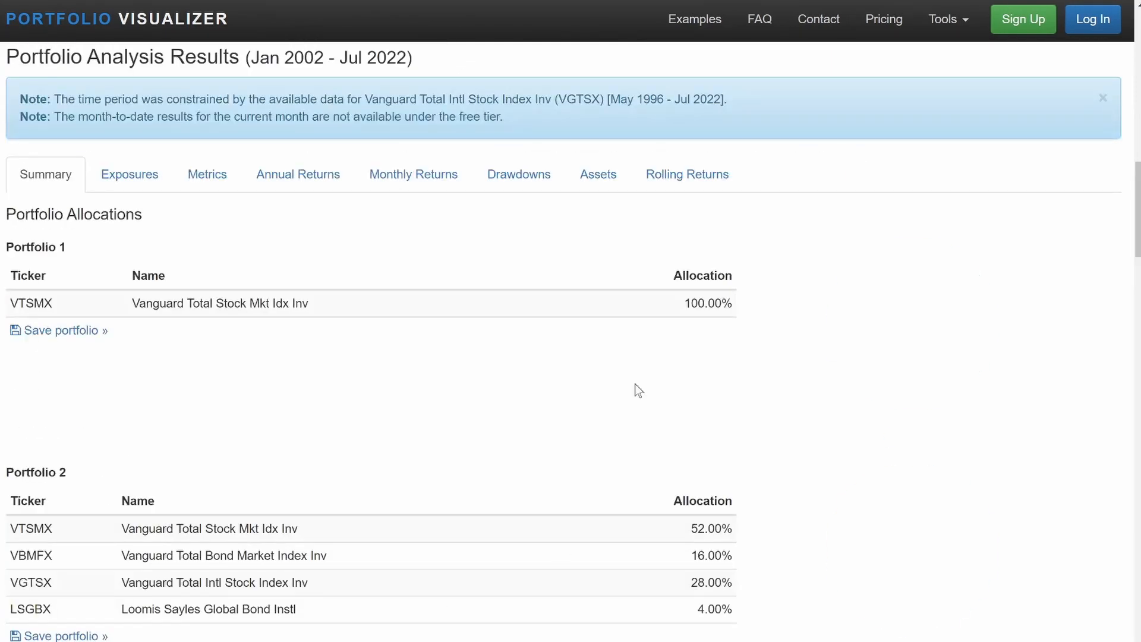
Turn off the logarithmic scale on the rerun Portfolio Growth chart and read both portfolios' July 2022 balances
{"action": "scroll", "coordinate": [634, 384], "scroll_direction": "down", "scroll_amount": 12}
{"action": "scroll", "coordinate": [634, 384], "scroll_direction": "up", "scroll_amount": 2}
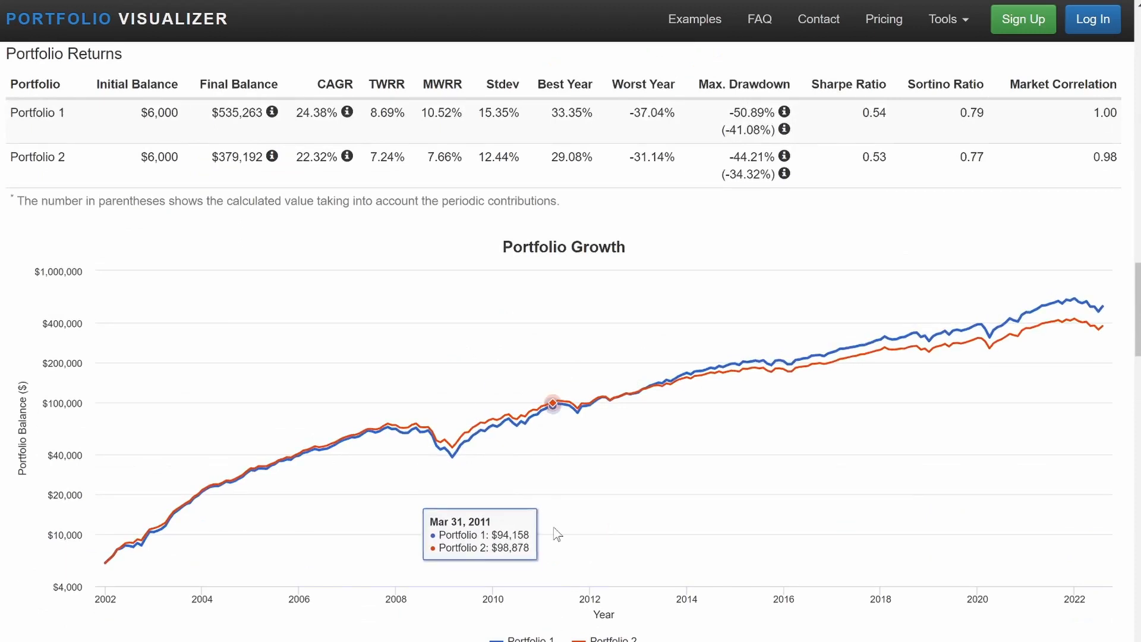
{"action": "scroll", "coordinate": [557, 533], "scroll_direction": "down", "scroll_amount": 3}
{"action": "left_click", "coordinate": [454, 519]}
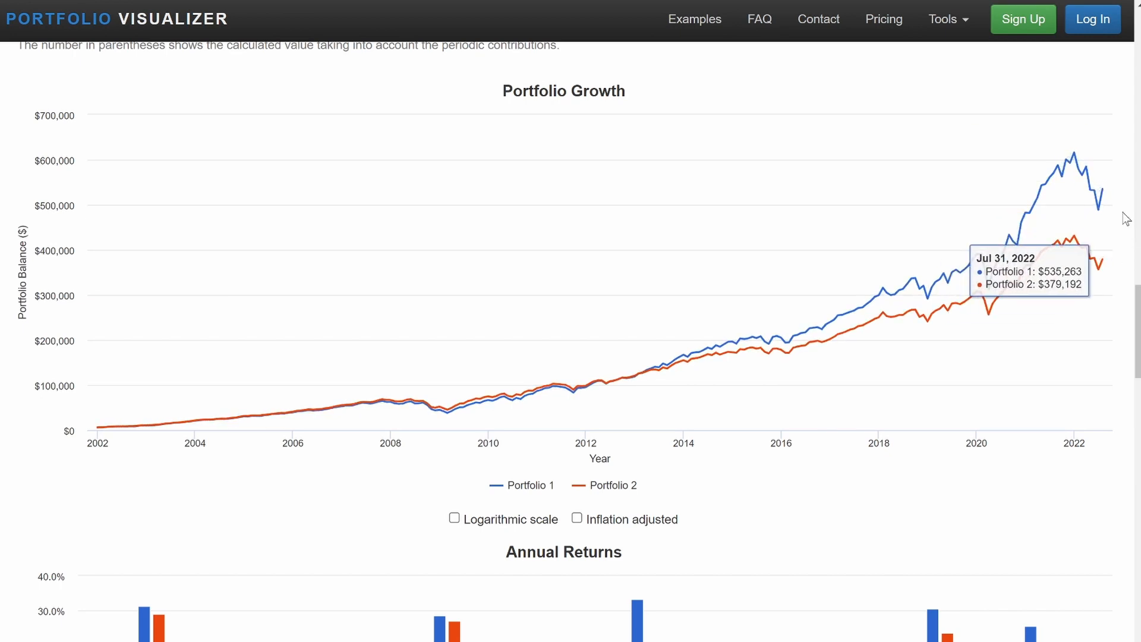
{"action": "mouse_move", "coordinate": [1103, 204]}
Browse the lazy portfolios available for Portfolio #3, from Growth Portfolio to Stocks/Bonds (40/60), without choosing one
{"action": "scroll", "coordinate": [1103, 204], "scroll_direction": "up", "scroll_amount": 15}
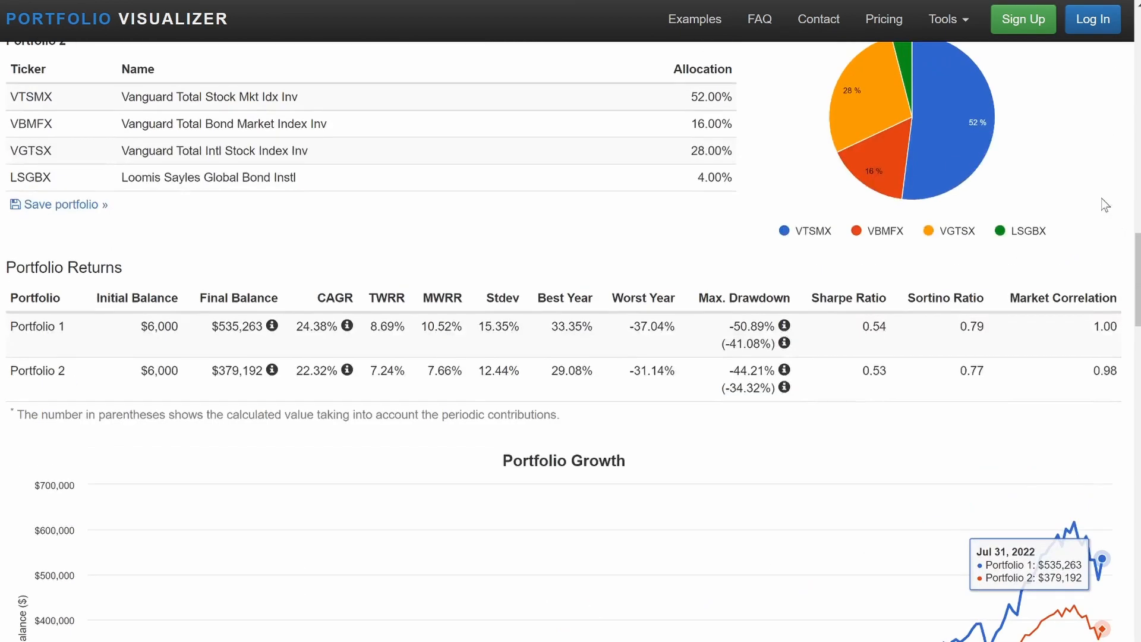
{"action": "scroll", "coordinate": [1105, 204], "scroll_direction": "up", "scroll_amount": 5}
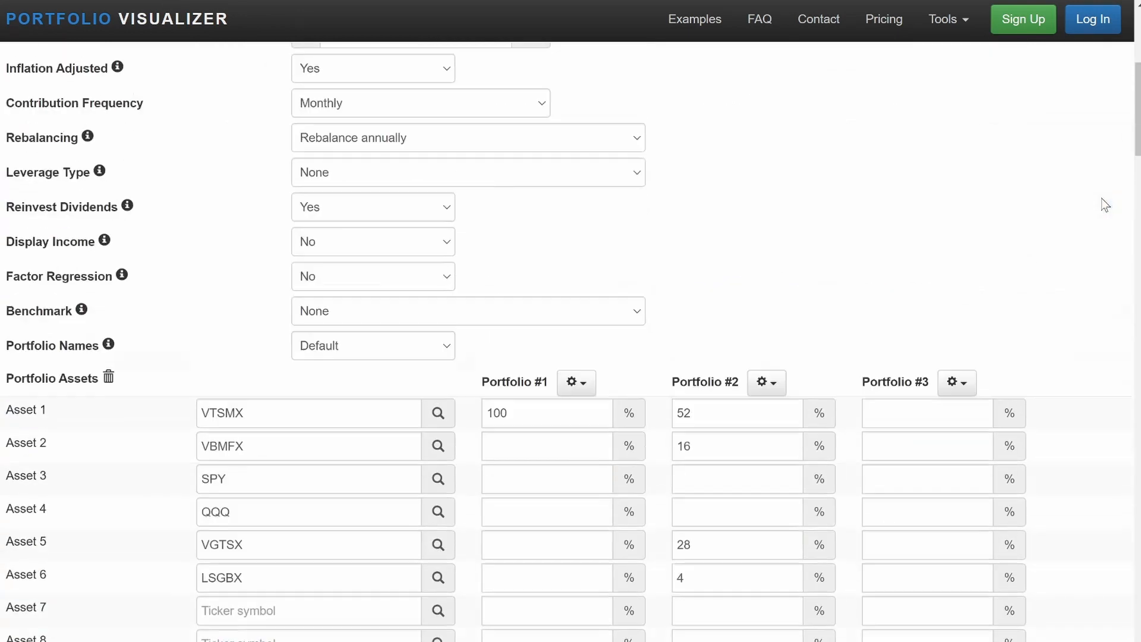
{"action": "scroll", "coordinate": [1104, 205], "scroll_direction": "down", "scroll_amount": 3}
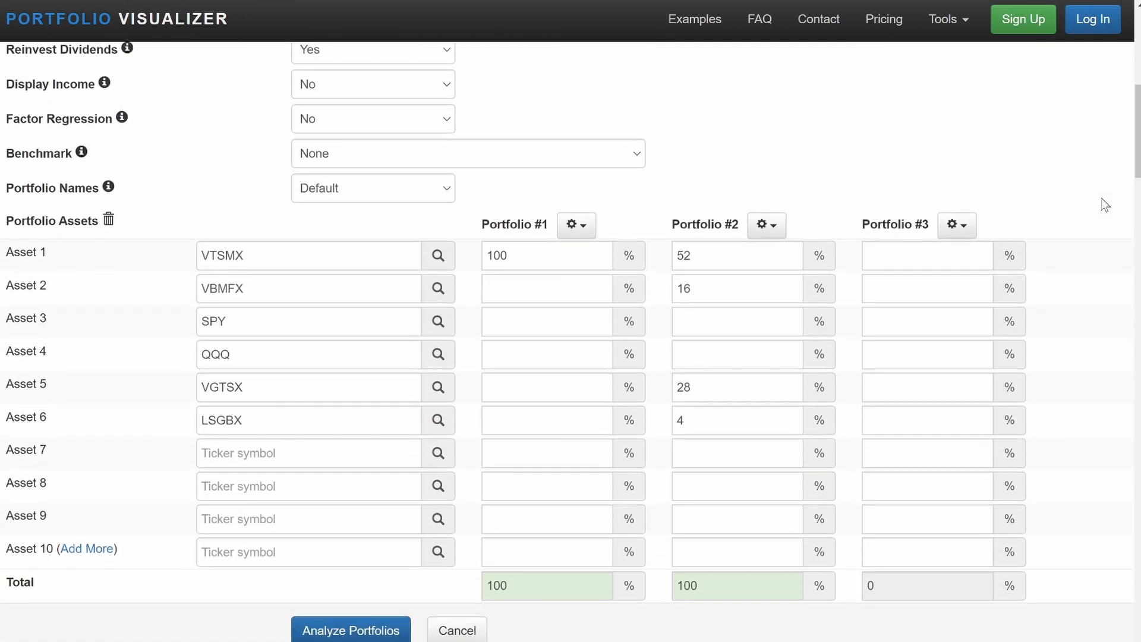
{"action": "left_click", "coordinate": [951, 227]}
{"action": "scroll", "coordinate": [904, 474], "scroll_direction": "down", "scroll_amount": 3}
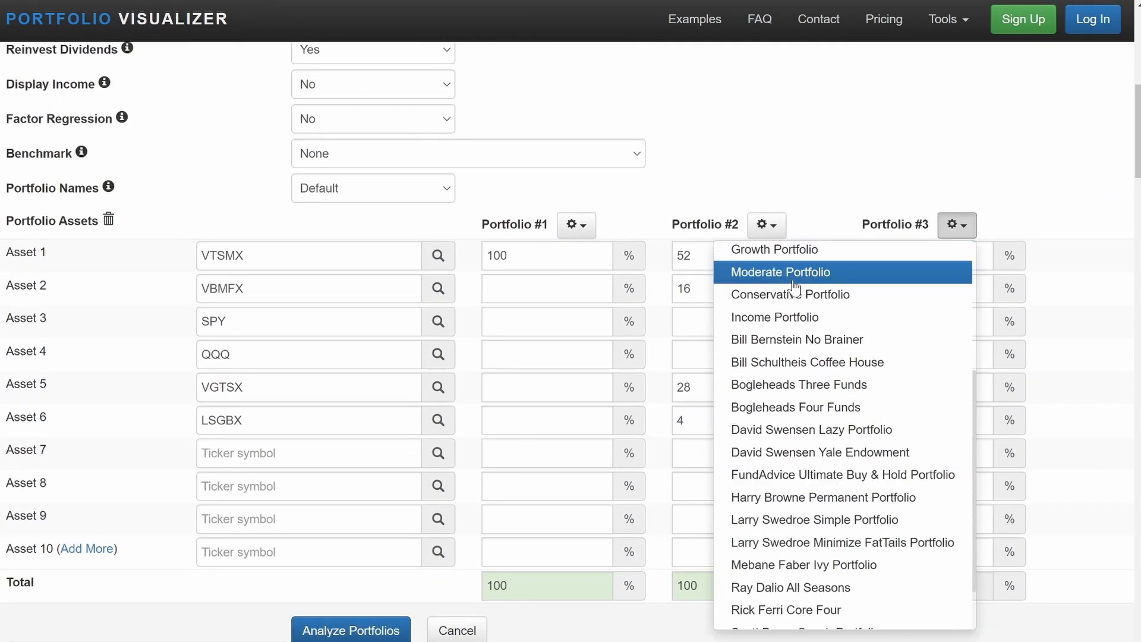
{"action": "scroll", "coordinate": [797, 446], "scroll_direction": "down", "scroll_amount": 2}
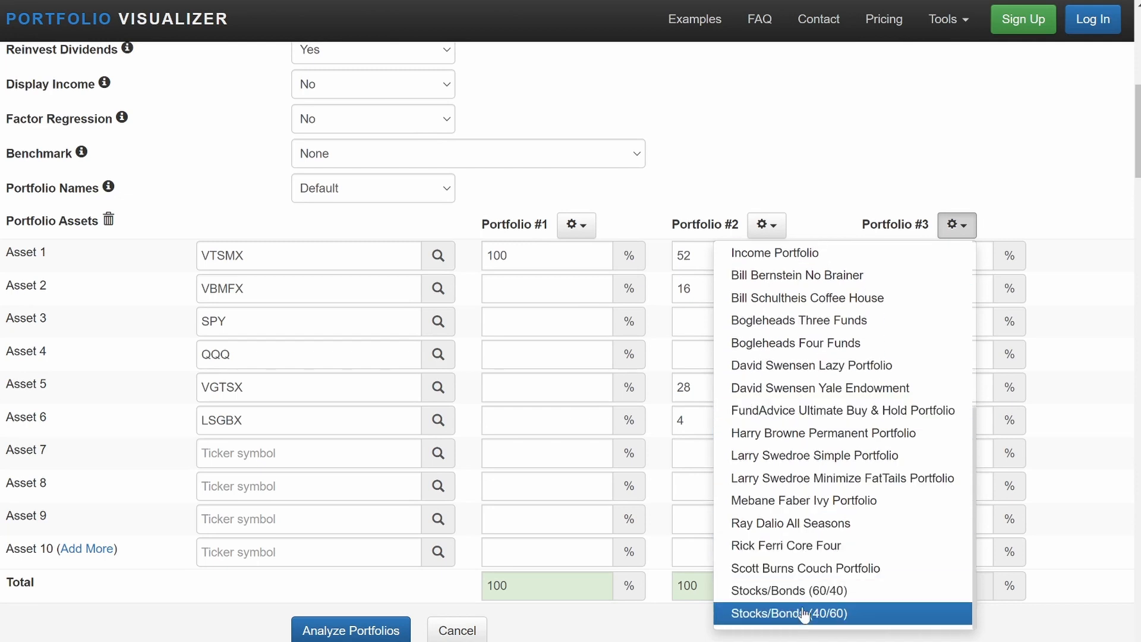
{"action": "scroll", "coordinate": [798, 505], "scroll_direction": "up", "scroll_amount": 5}
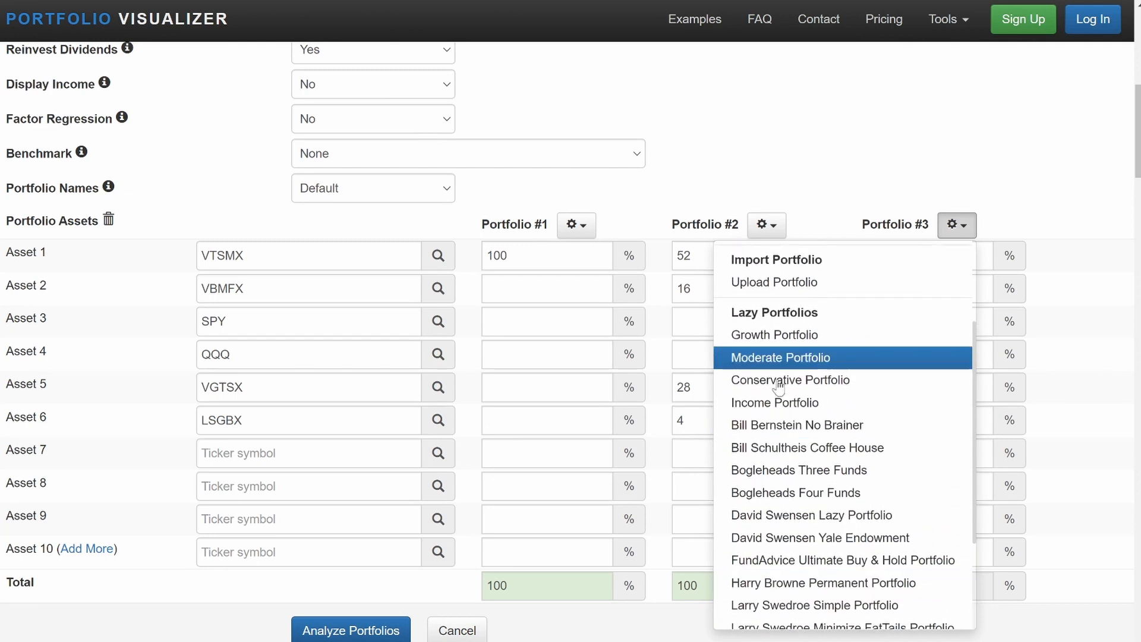
{"action": "scroll", "coordinate": [797, 535], "scroll_direction": "down", "scroll_amount": 7}
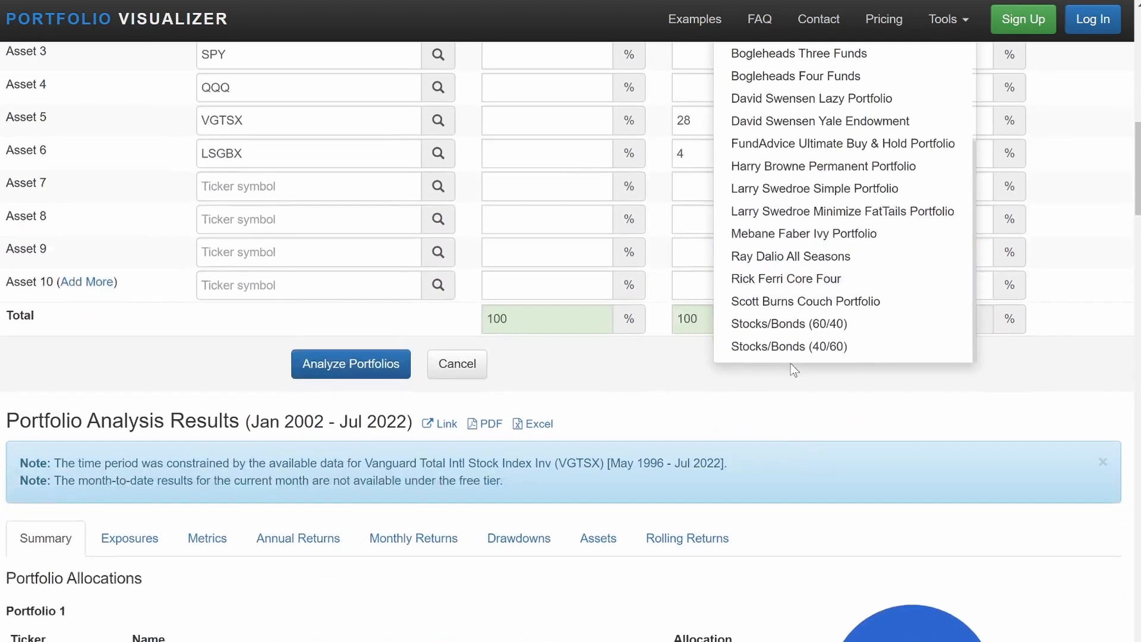
{"action": "scroll", "coordinate": [790, 364], "scroll_direction": "up", "scroll_amount": 4}
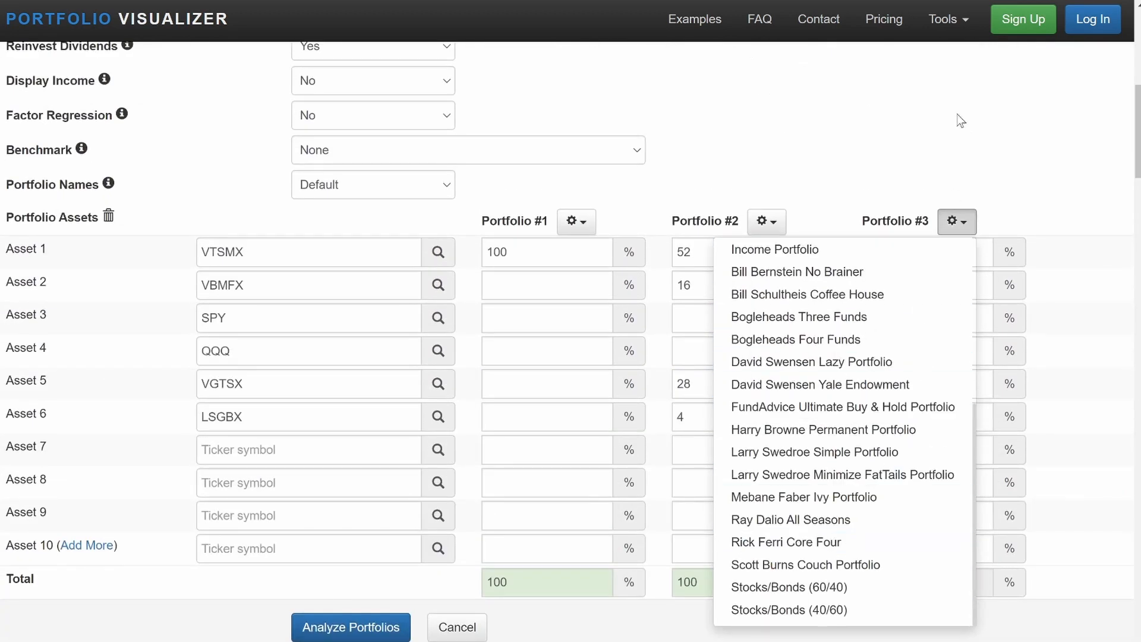
{"action": "left_click", "coordinate": [913, 139]}
Review the model's time period and contribution settings, and compare the all-VTSMX portfolio's returns and growth with Portfolio 2's
{"action": "scroll", "coordinate": [435, 373], "scroll_direction": "up", "scroll_amount": 7}
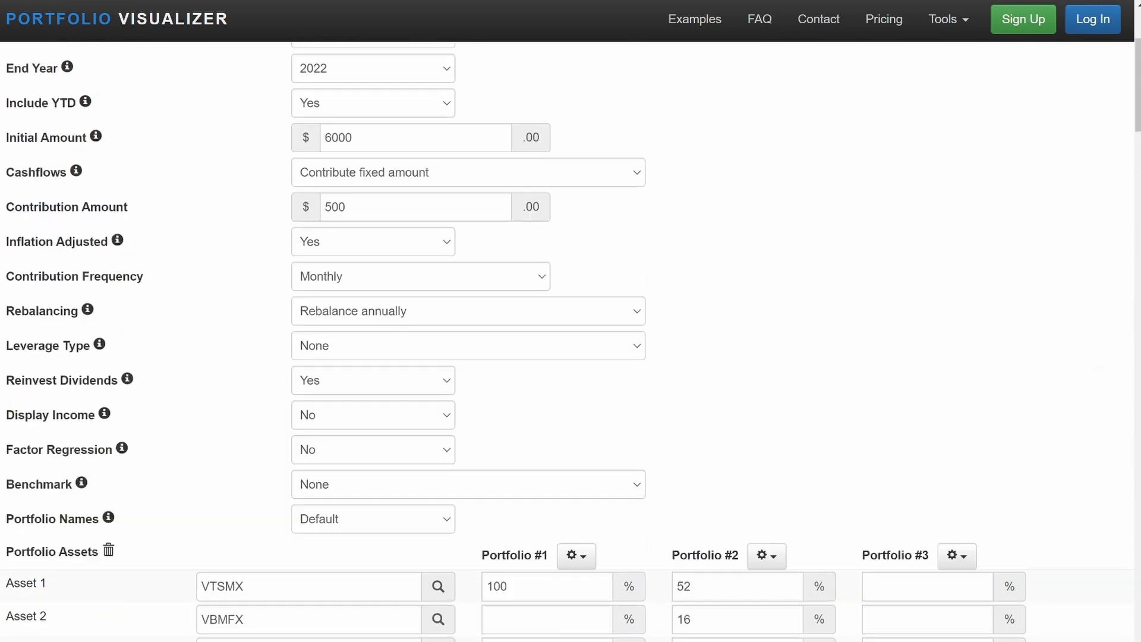
{"action": "scroll", "coordinate": [489, 453], "scroll_direction": "up", "scroll_amount": 2}
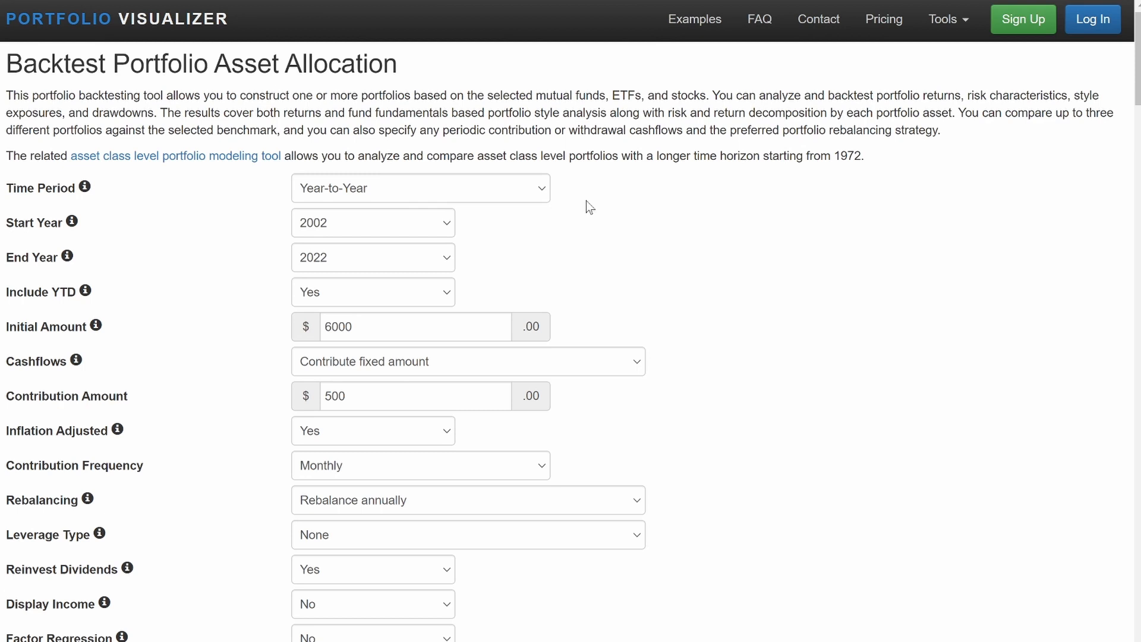
{"action": "scroll", "coordinate": [587, 206], "scroll_direction": "down", "scroll_amount": 20}
{"action": "scroll", "coordinate": [588, 207], "scroll_direction": "down", "scroll_amount": 9}
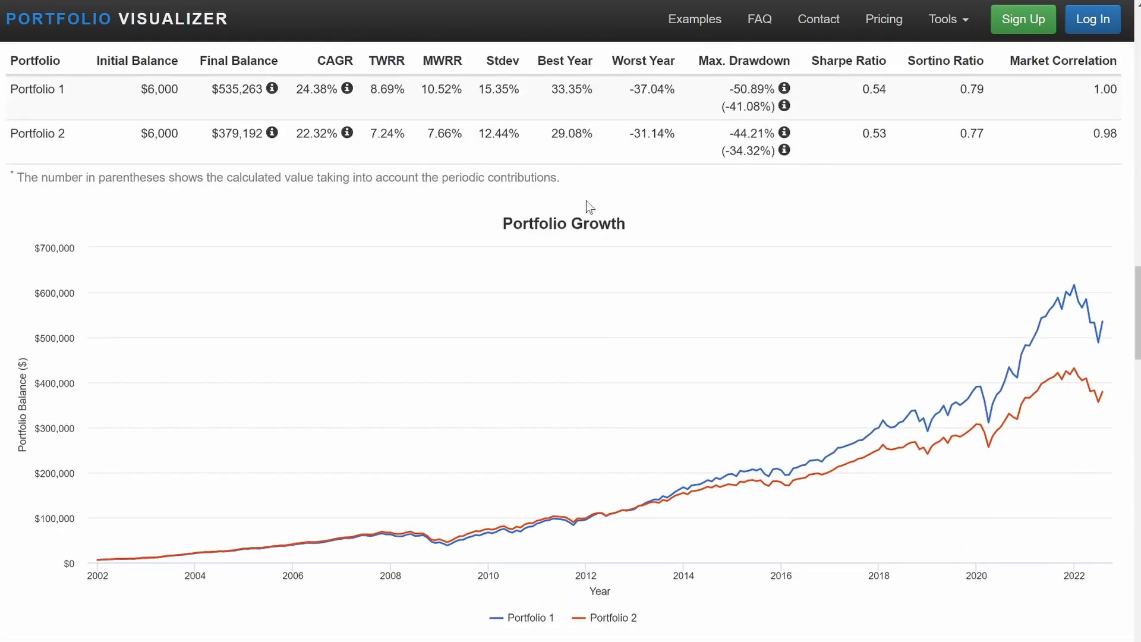
{"action": "scroll", "coordinate": [615, 316], "scroll_direction": "up", "scroll_amount": 5}
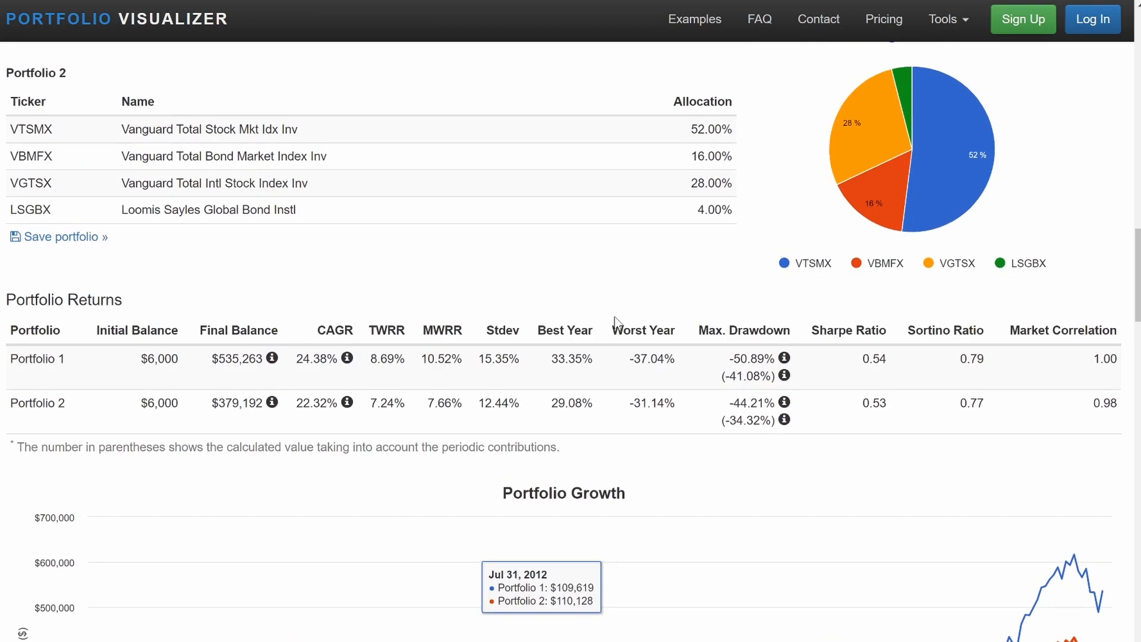
{"action": "scroll", "coordinate": [616, 323], "scroll_direction": "down", "scroll_amount": 5}
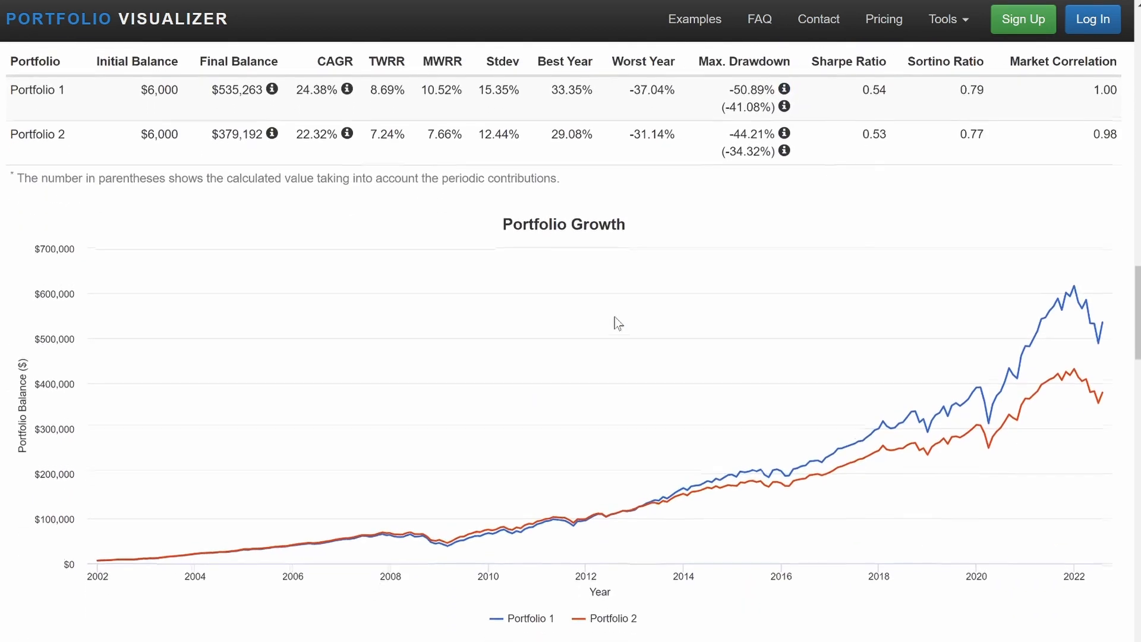
{"action": "scroll", "coordinate": [615, 323], "scroll_direction": "down", "scroll_amount": 2}
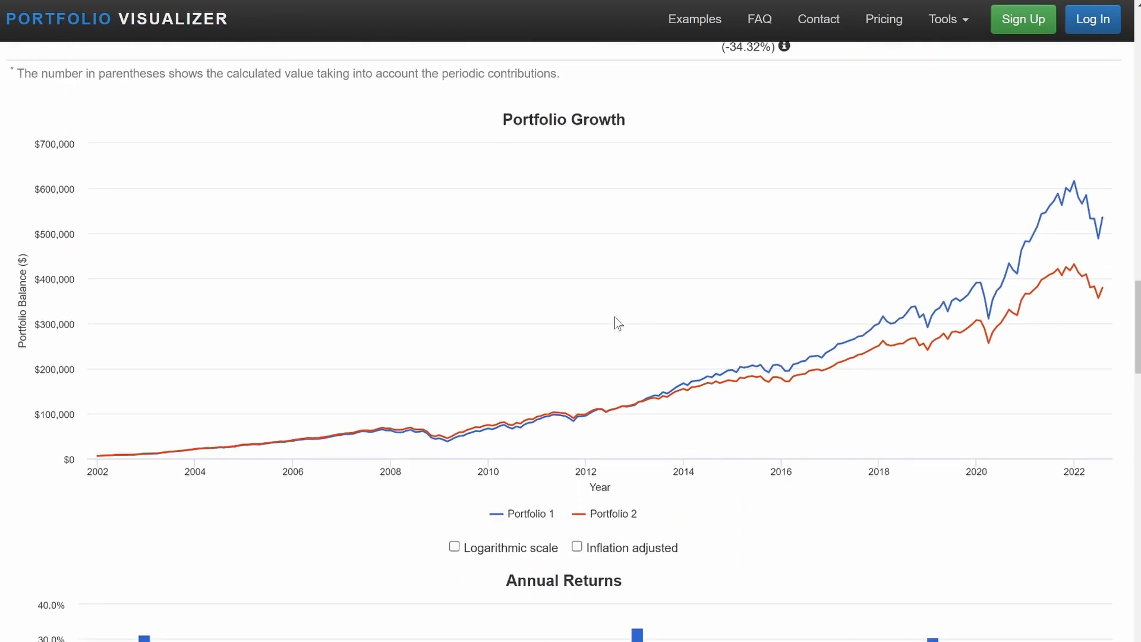